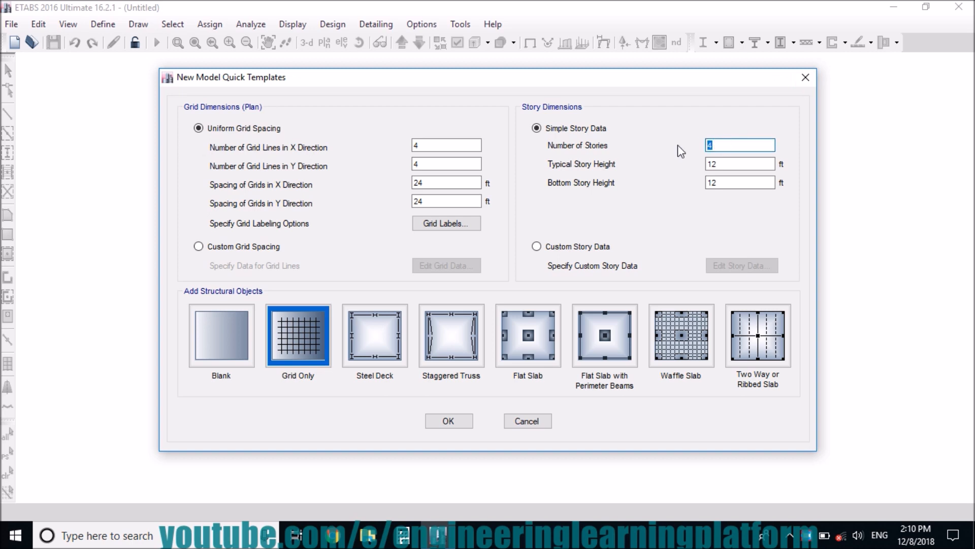
Create a grid-only model with 25 stories, 10 ft typical story height and 15 ft bottom story height
left_click_drag(732, 162, 712, 165)
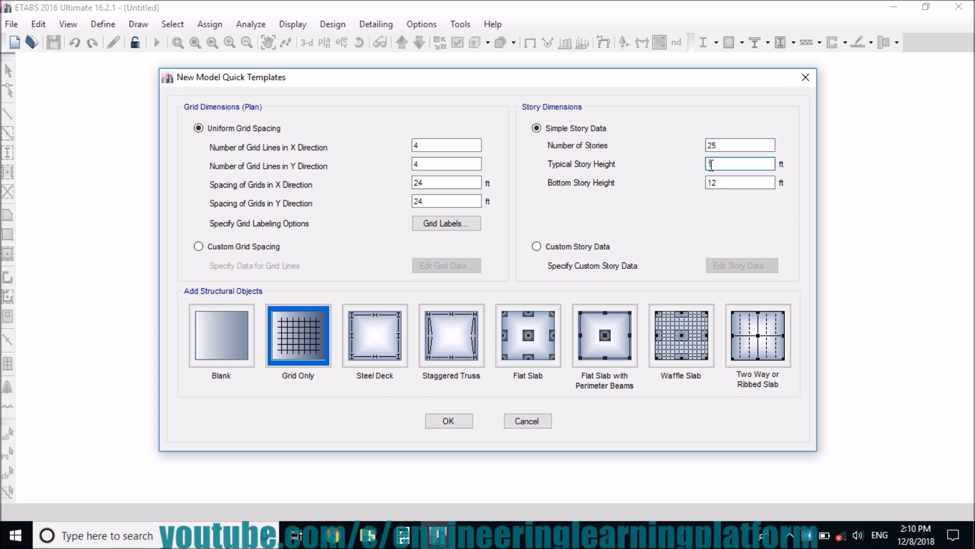
type("0")
left_click_drag(722, 183, 714, 183)
type("5")
left_click(460, 425)
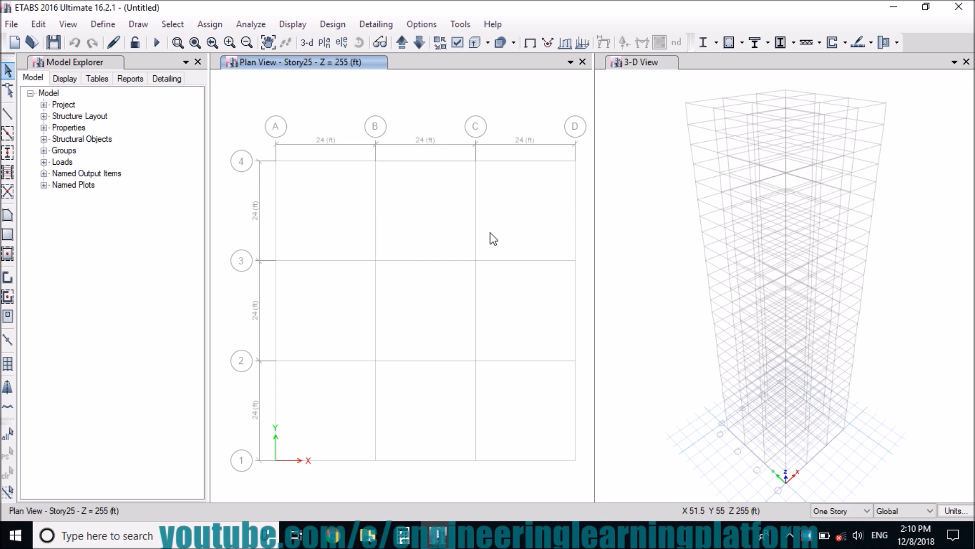
Start adding a new grid system to the model and set its type to Cylindrical
left_click(38, 24)
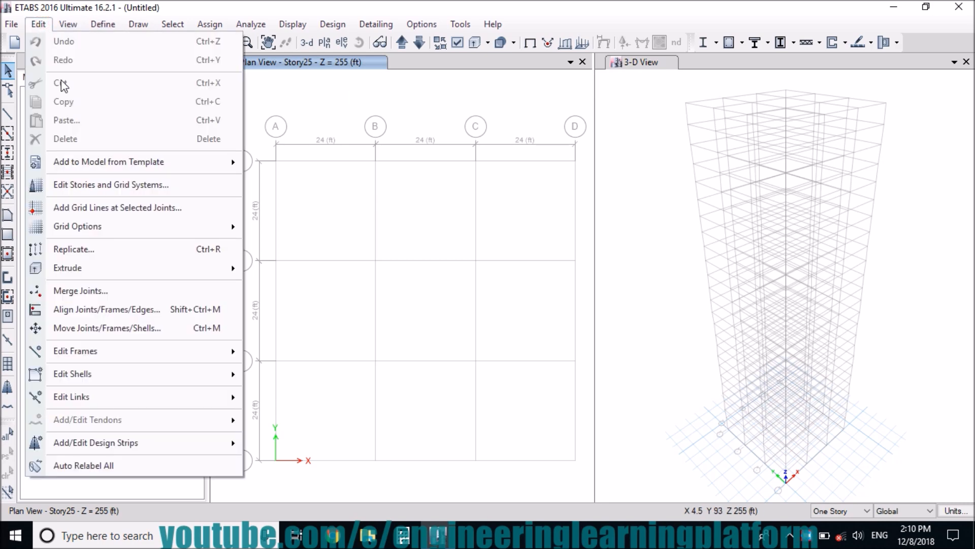
left_click(79, 185)
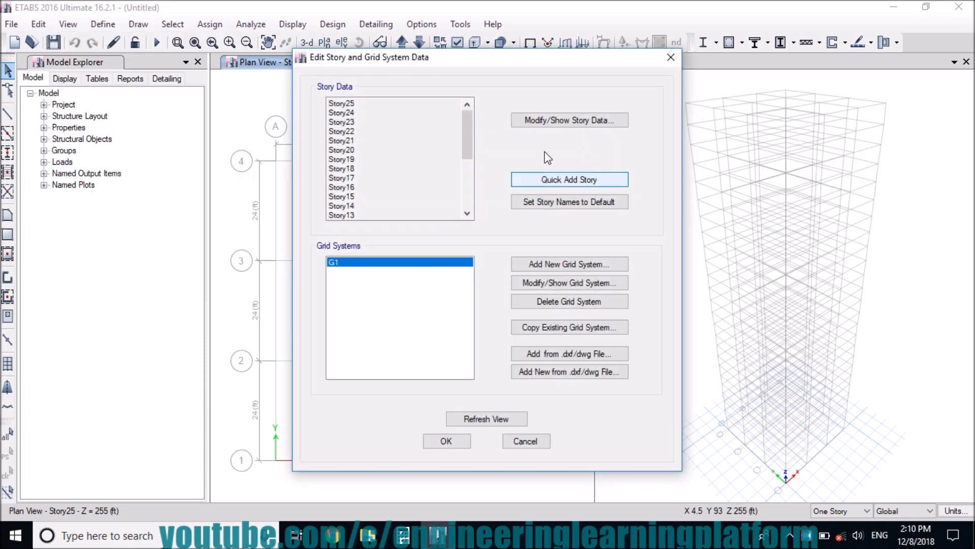
left_click(568, 263)
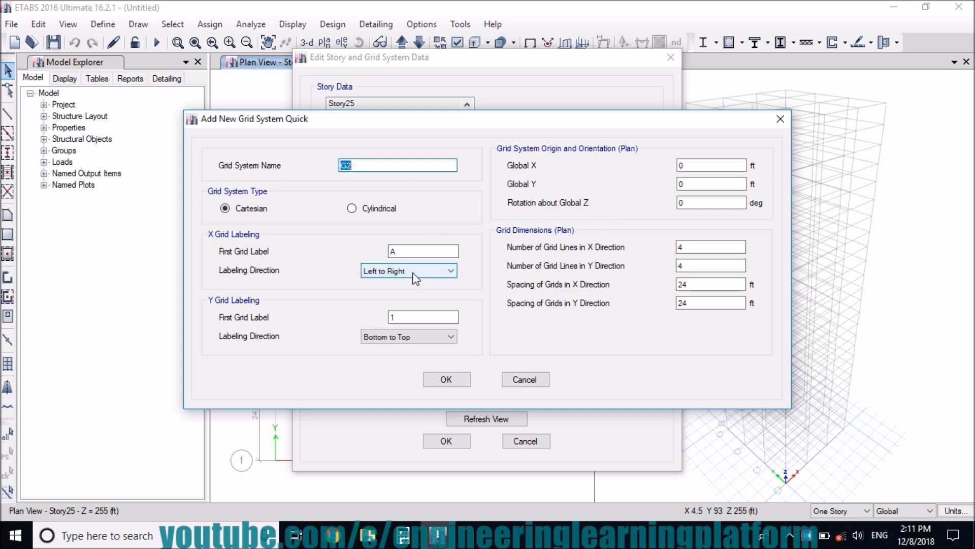
left_click(352, 208)
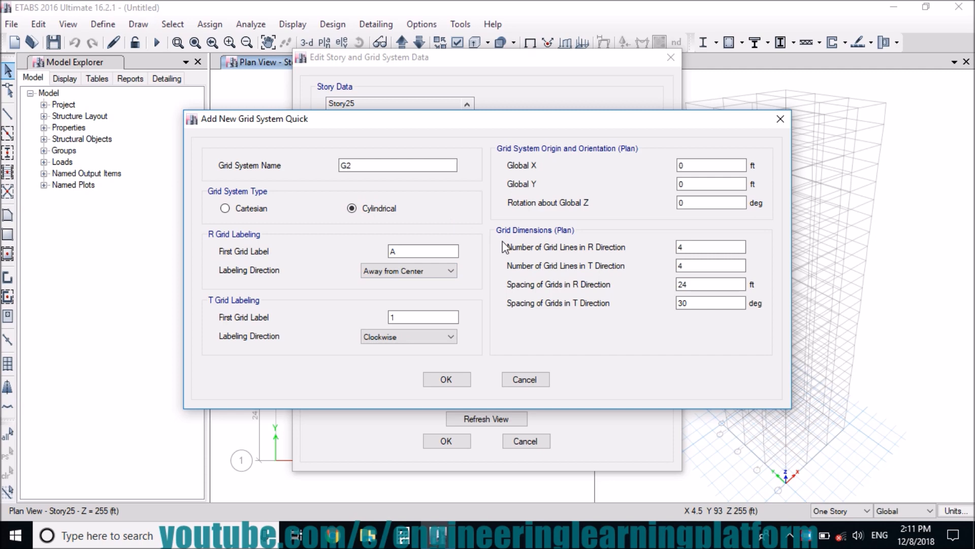
Set the cylindrical grid's origin to Global X 40 ft and Global Y 50 ft, with 360 degrees rotation about Z
double_click(681, 165)
type("40")
left_click(681, 185)
double_click(681, 185)
type("40")
double_click(695, 202)
type("360")
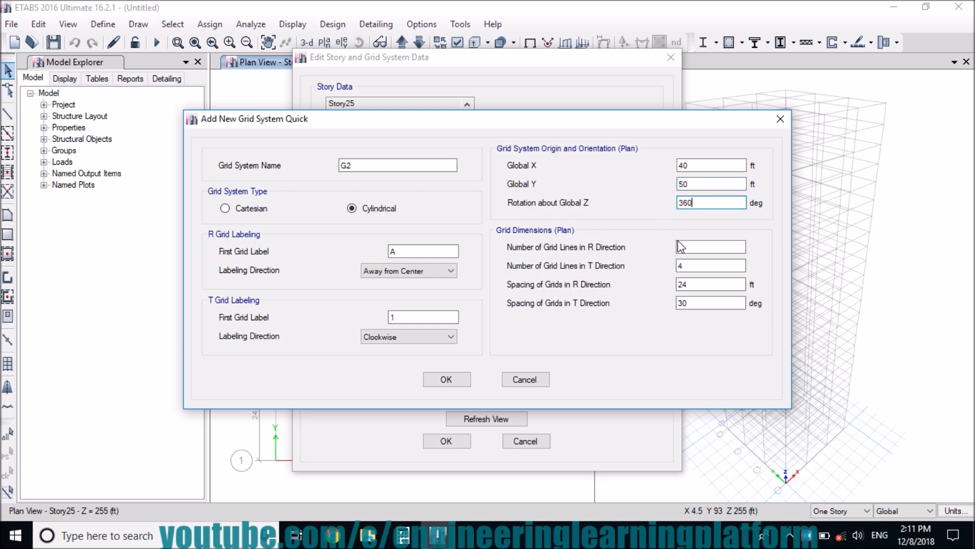
Set 20 grid lines in the R direction, 40 in the T direction, and an R spacing of 5 ft
double_click(687, 248)
type("20")
left_click(725, 265)
type("0")
left_click(694, 284)
left_click_drag(694, 284, 676, 307)
Switch to Calculator, divide 360 by 40 to find the angular grid spacing, and close it
left_click(403, 535)
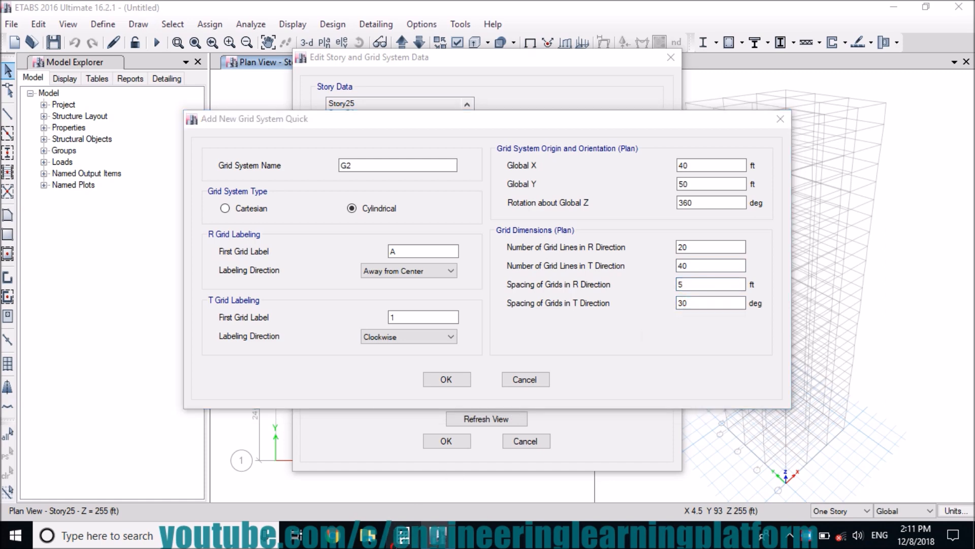
left_click(193, 354)
left_click(194, 328)
left_click(147, 387)
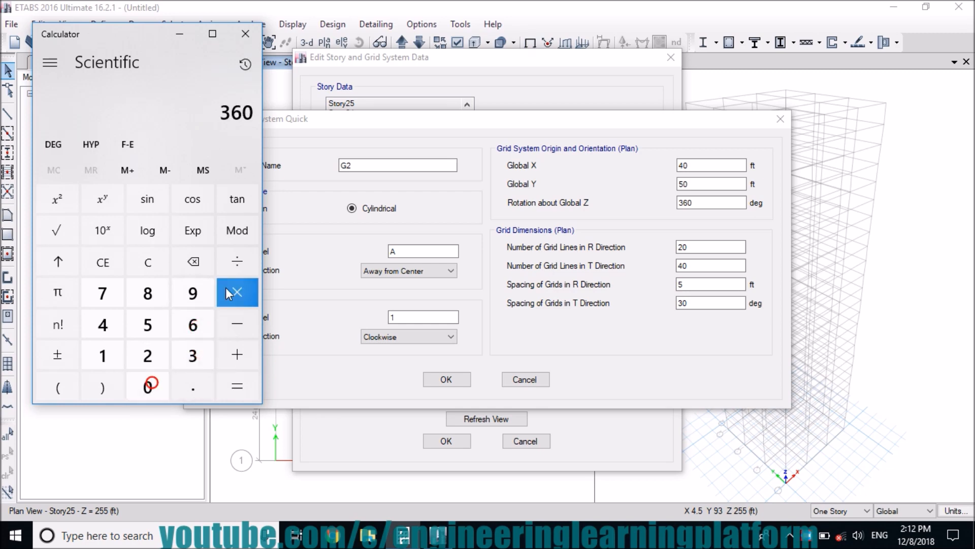
left_click(237, 273)
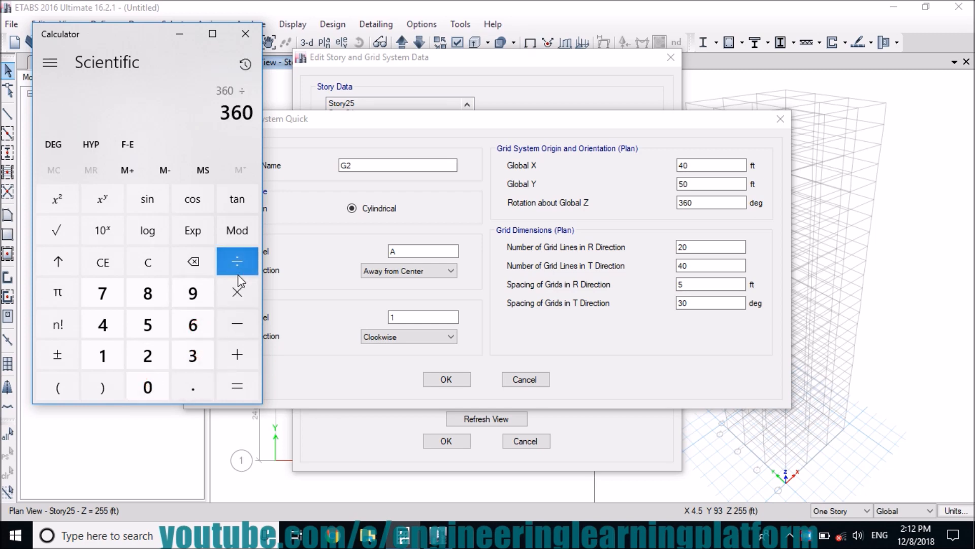
left_click(103, 325)
left_click(147, 387)
left_click(230, 388)
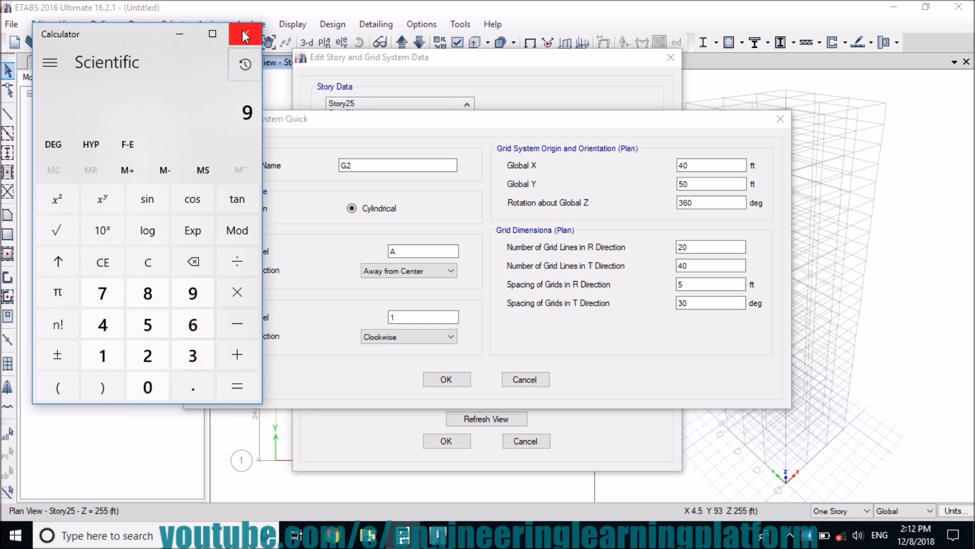
left_click(245, 33)
Set the T direction grid spacing to 9 degrees and accept the new grid system and story settings
double_click(703, 303)
type("9")
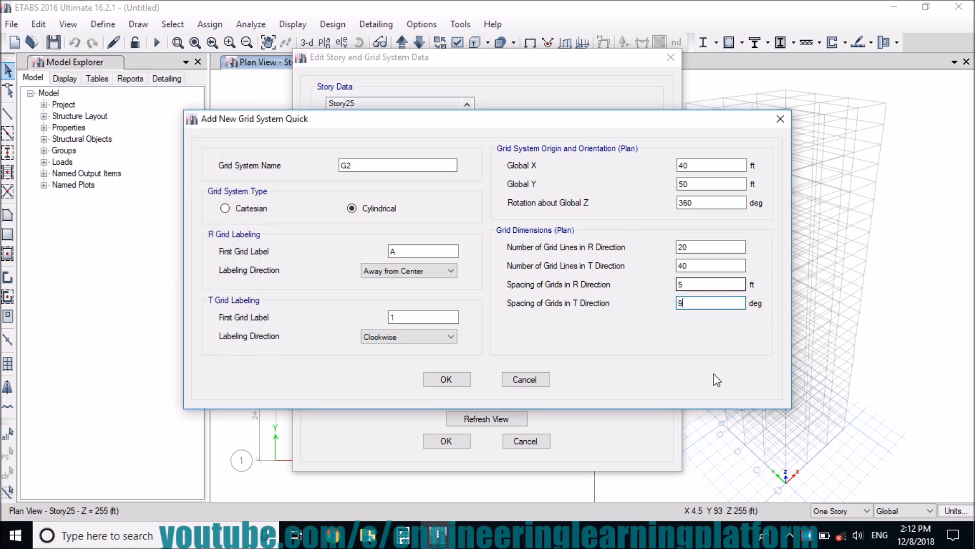
left_click(447, 380)
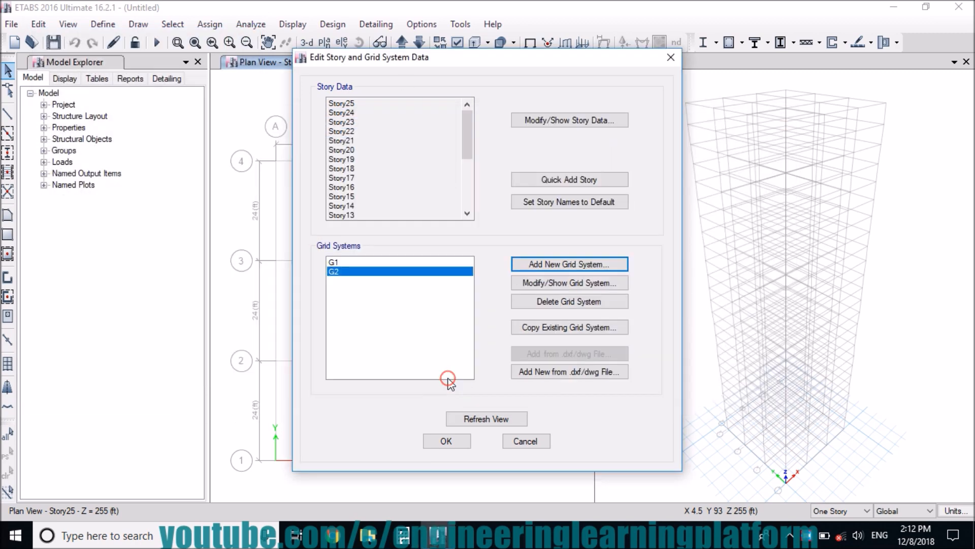
left_click(446, 440)
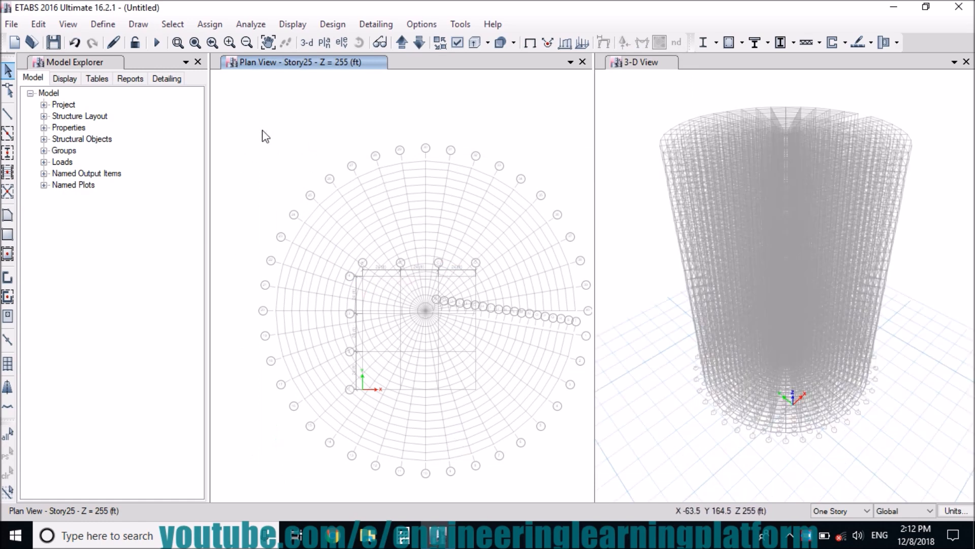
Hide the rectangular grid system G1 in the plan view, keeping only G2 visible
left_click(68, 24)
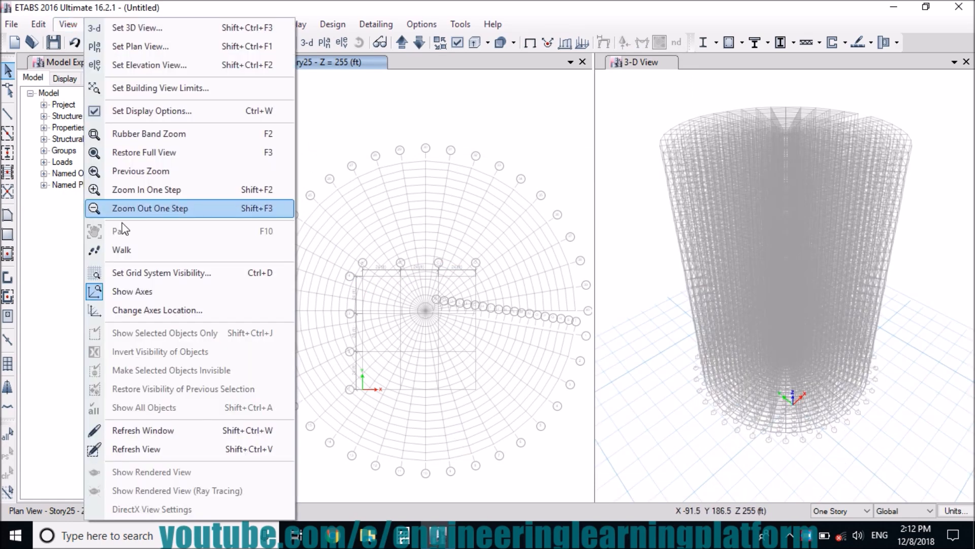
left_click(136, 277)
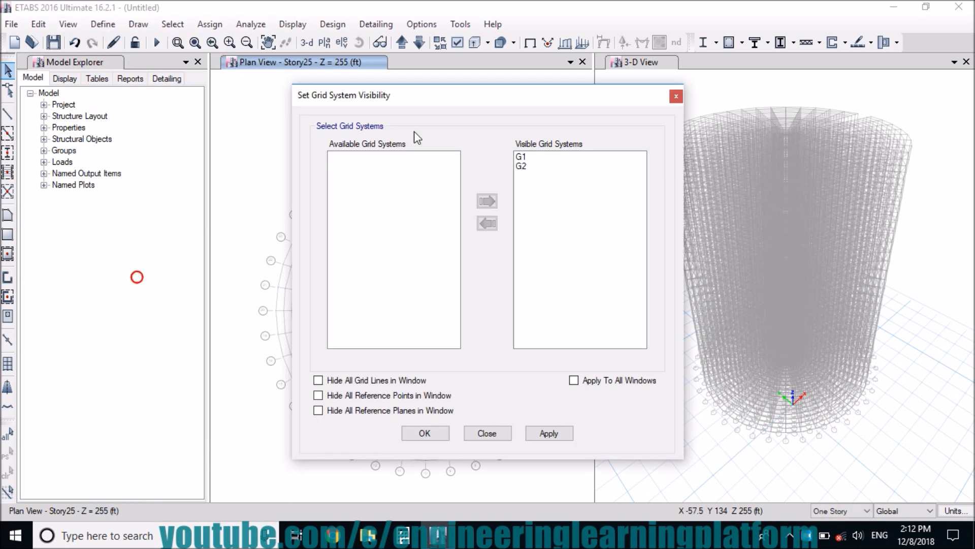
left_click(541, 157)
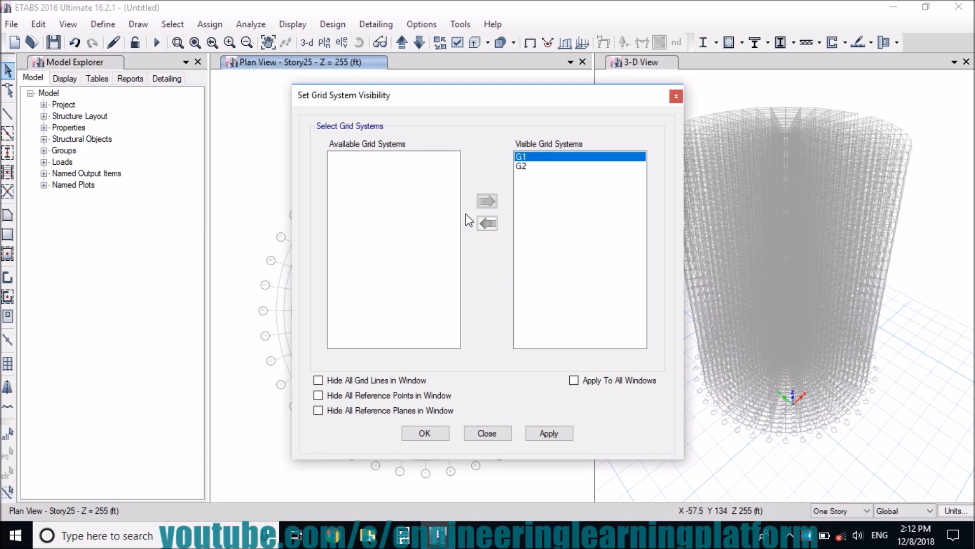
left_click(490, 224)
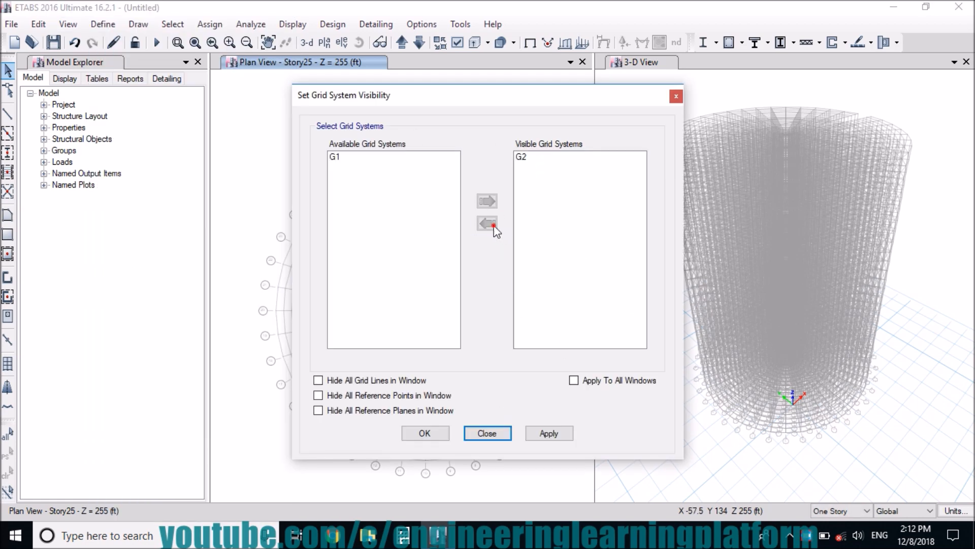
left_click(548, 432)
left_click(435, 438)
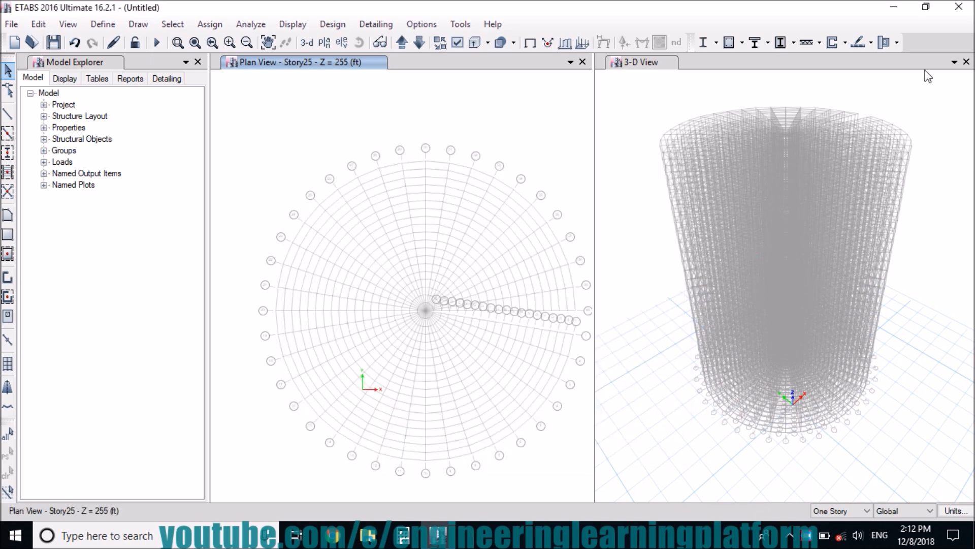
Close the 3-D view and the Model Explorer, and centre the circular grid in the plan view
left_click(966, 61)
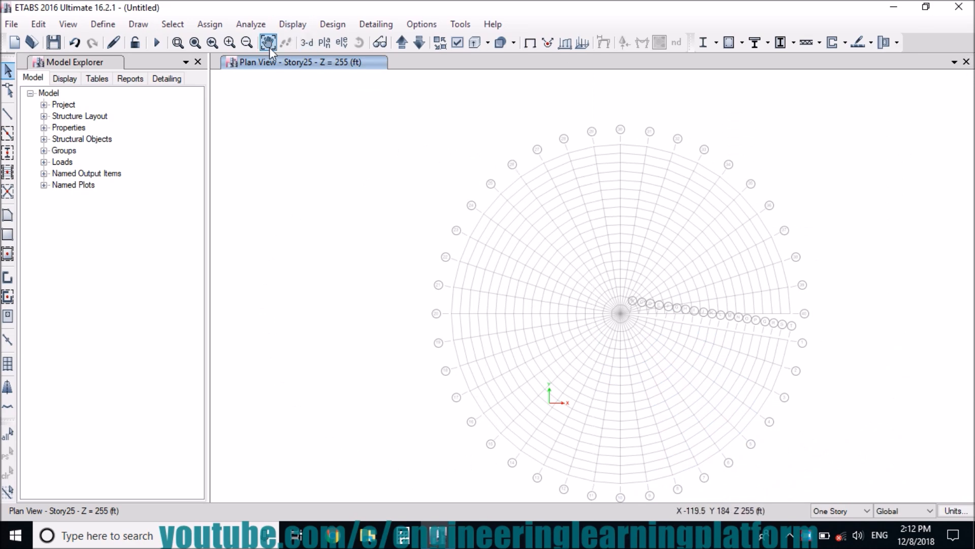
left_click(268, 42)
left_click_drag(518, 300, 472, 281)
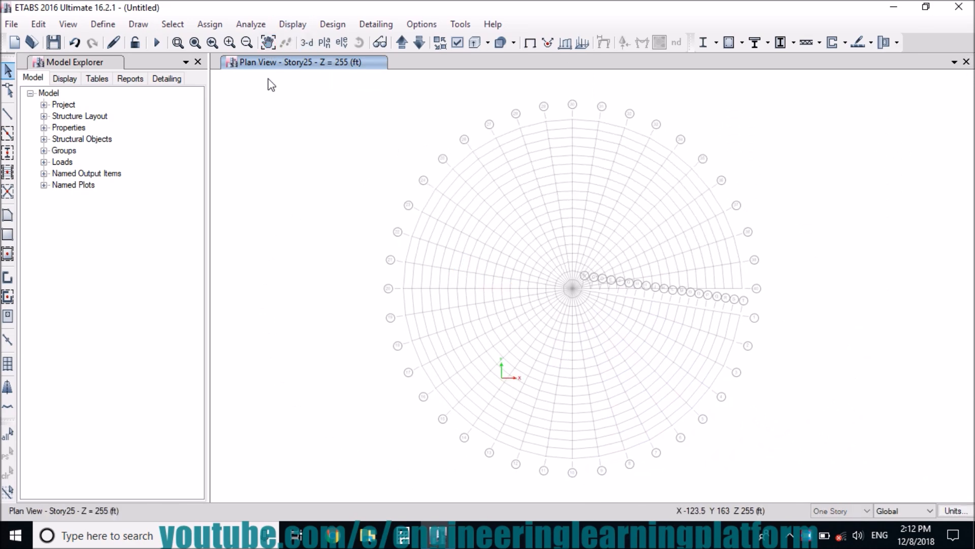
left_click(197, 61)
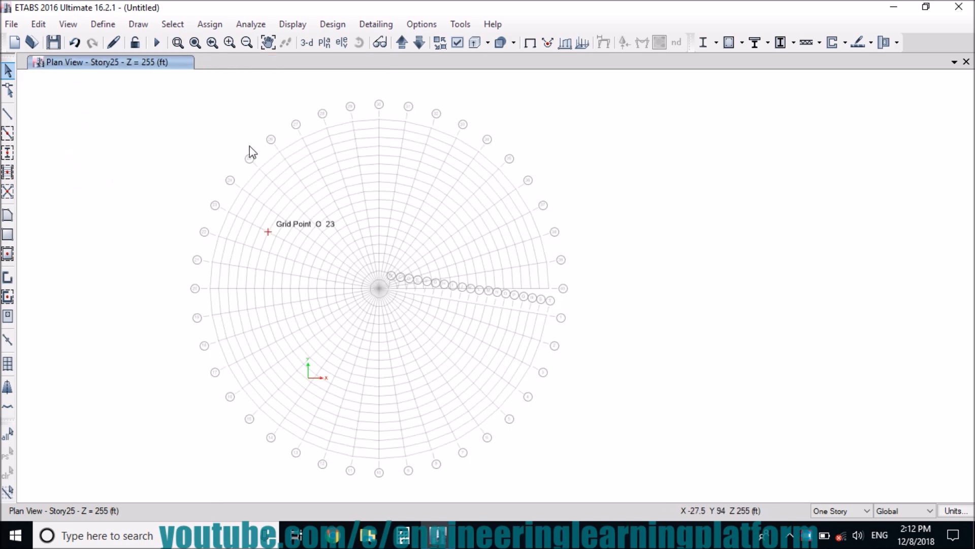
left_click(269, 42)
left_click_drag(264, 247, 350, 259)
Define a new United States concrete material with the Customary standard and grade f'c 6000 psi, keeping its default properties
left_click(104, 24)
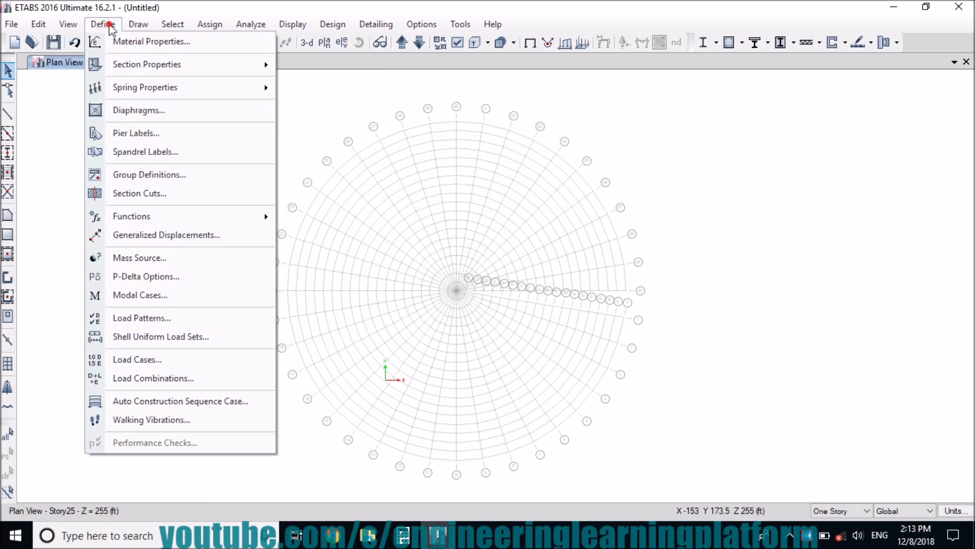
left_click(120, 45)
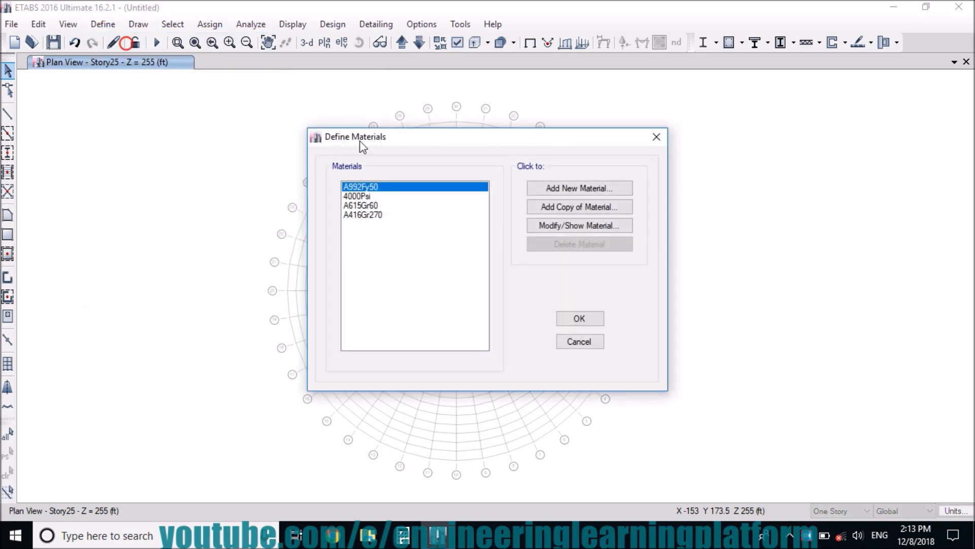
left_click(548, 187)
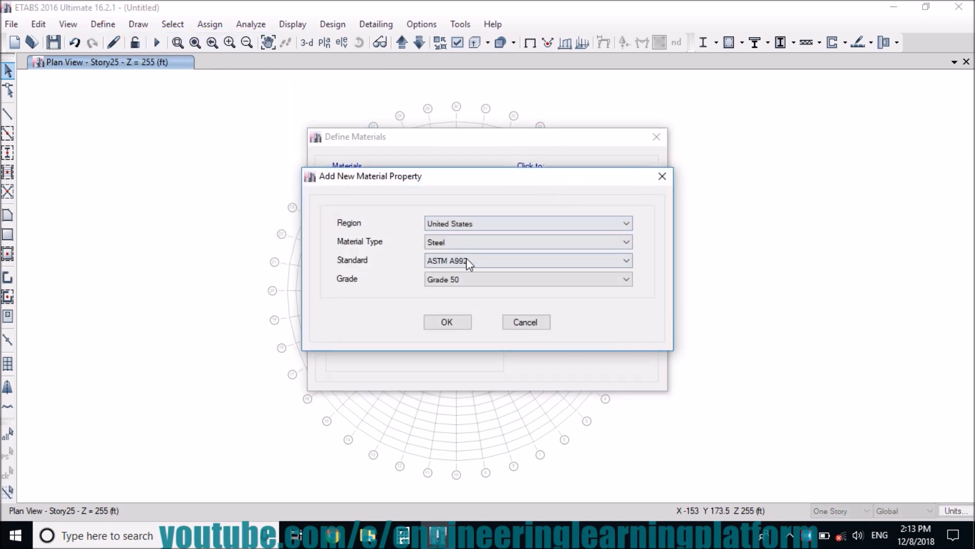
left_click(462, 280)
left_click(464, 279)
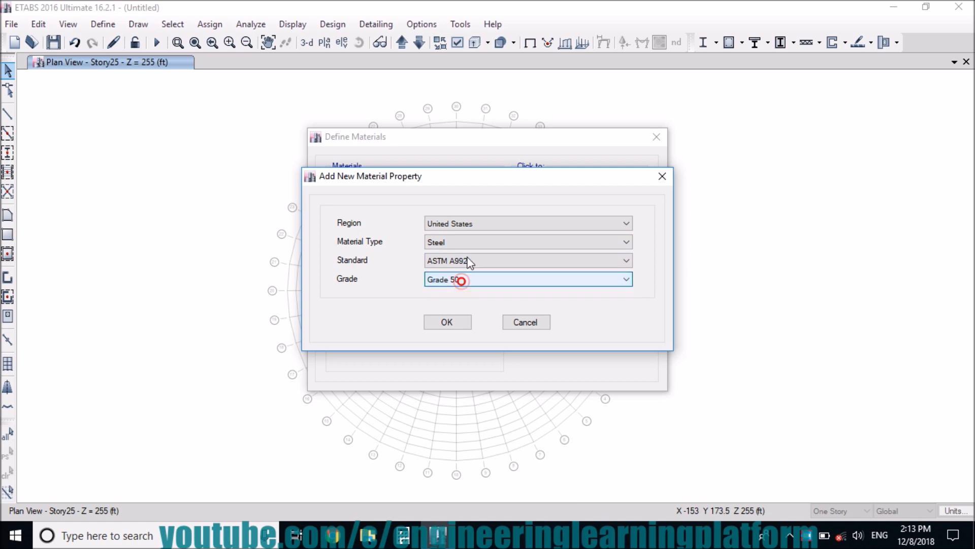
left_click(476, 240)
left_click(461, 264)
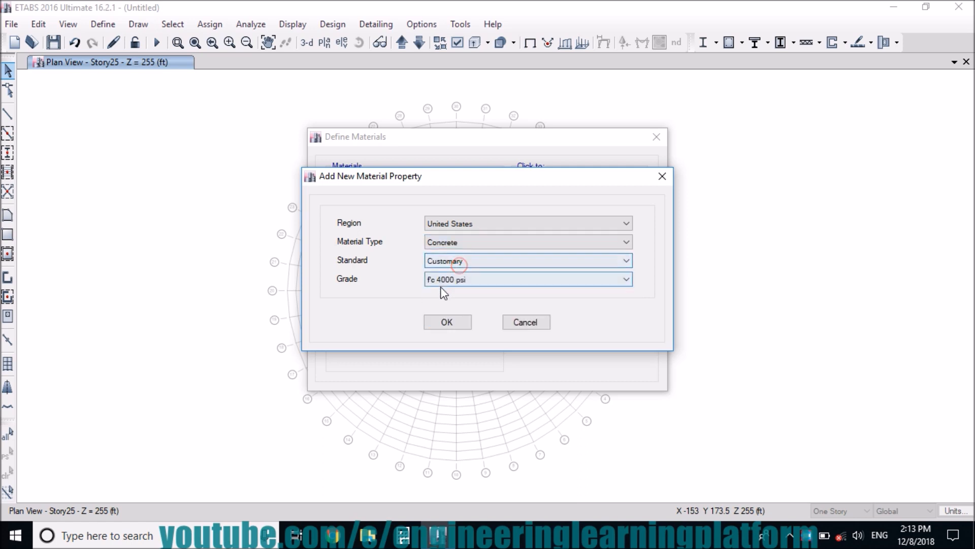
left_click(441, 282)
left_click(447, 306)
left_click(446, 322)
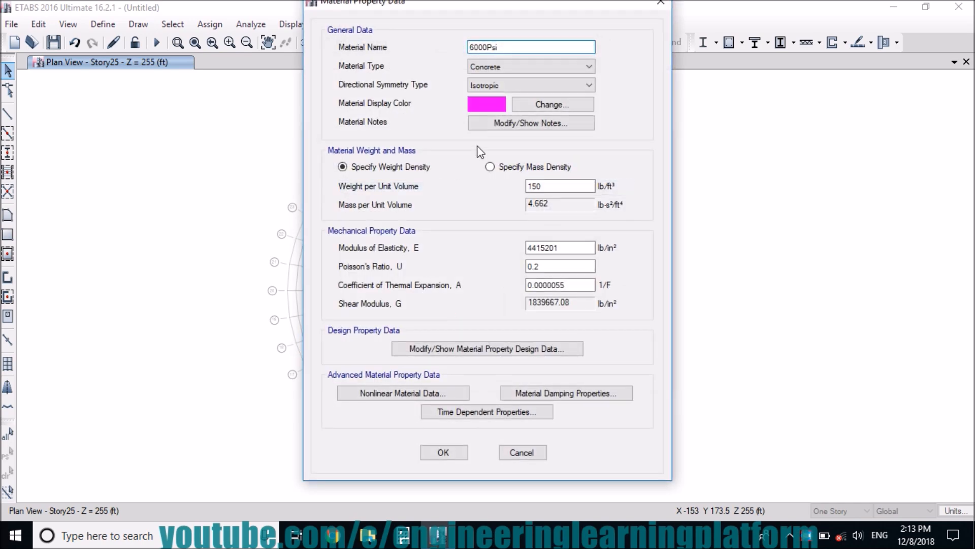
left_click(457, 453)
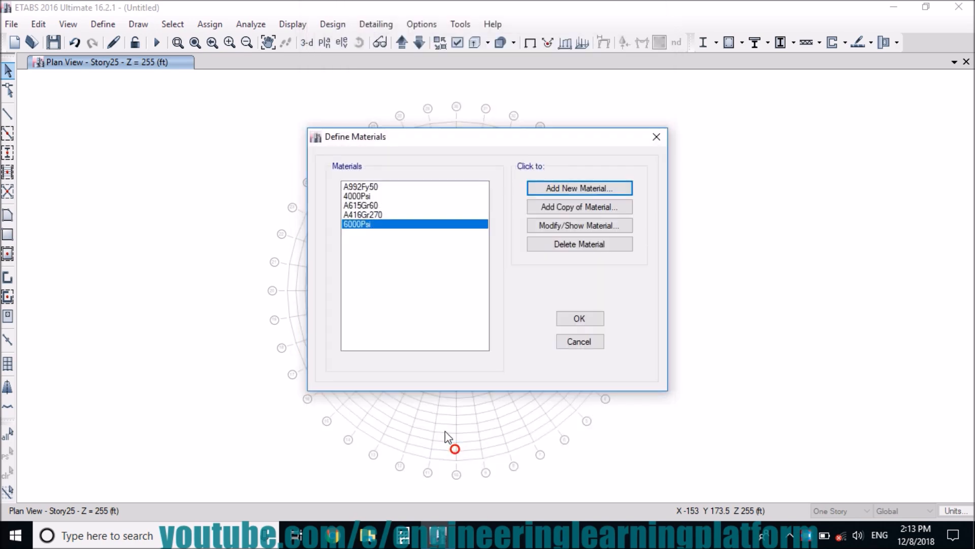
left_click(579, 320)
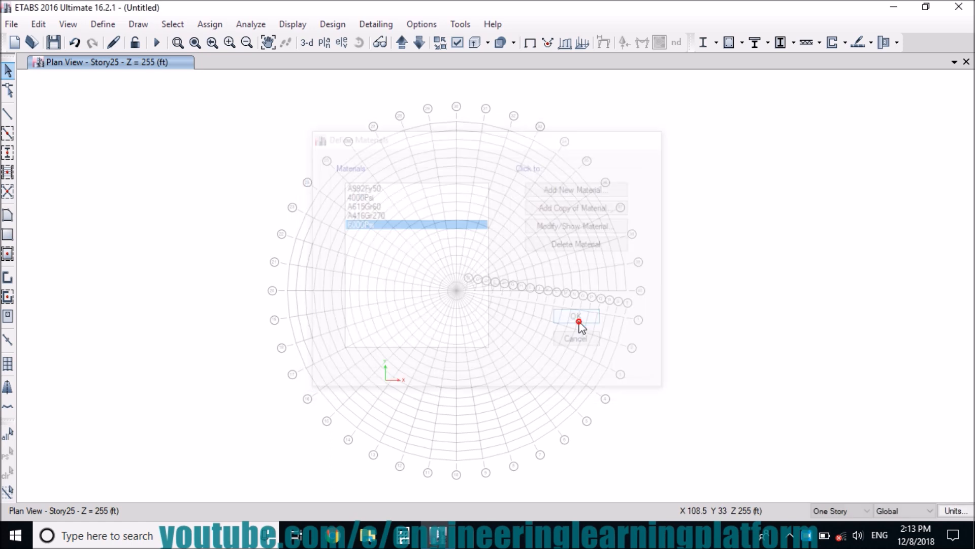
Start a new frame section property with the Concrete Rectangular shape
left_click(113, 25)
mouse_move(127, 72)
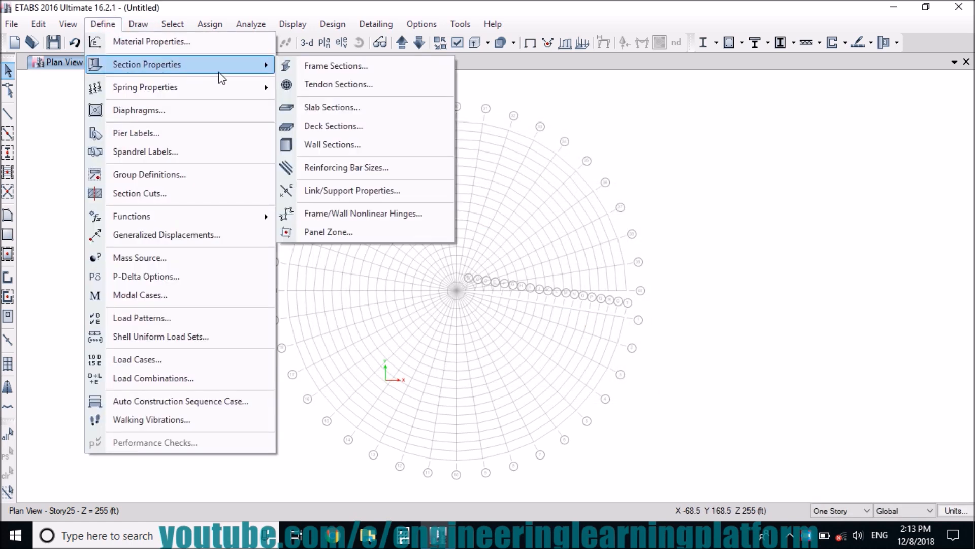
left_click(312, 70)
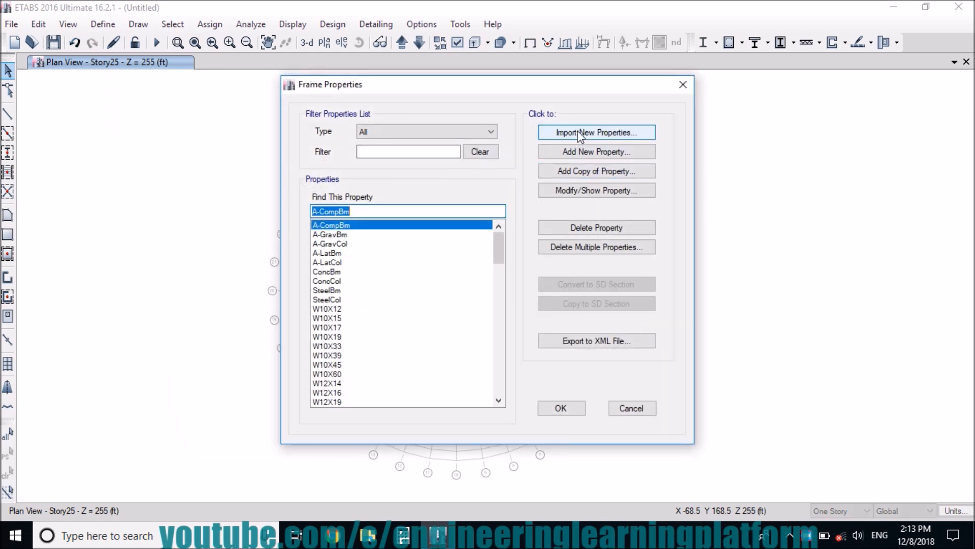
left_click(576, 152)
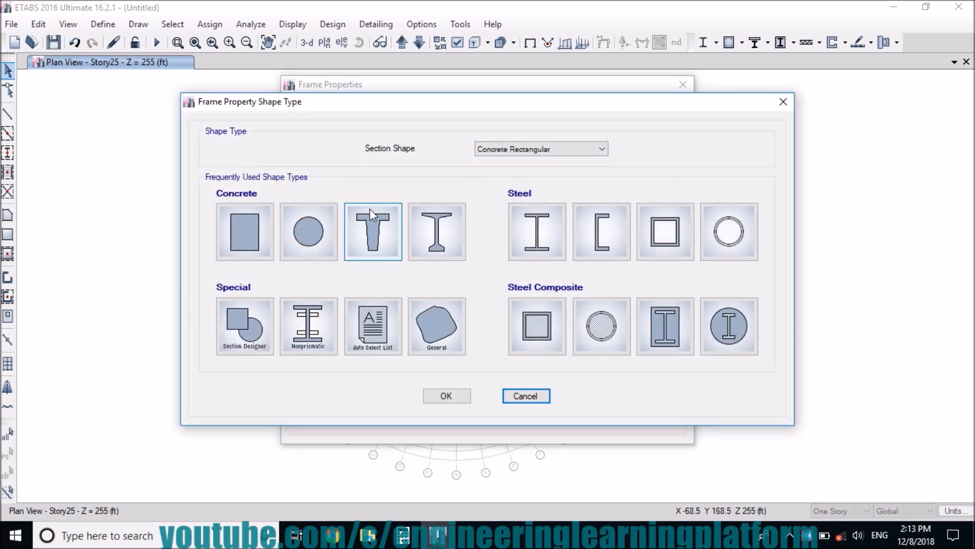
left_click(260, 222)
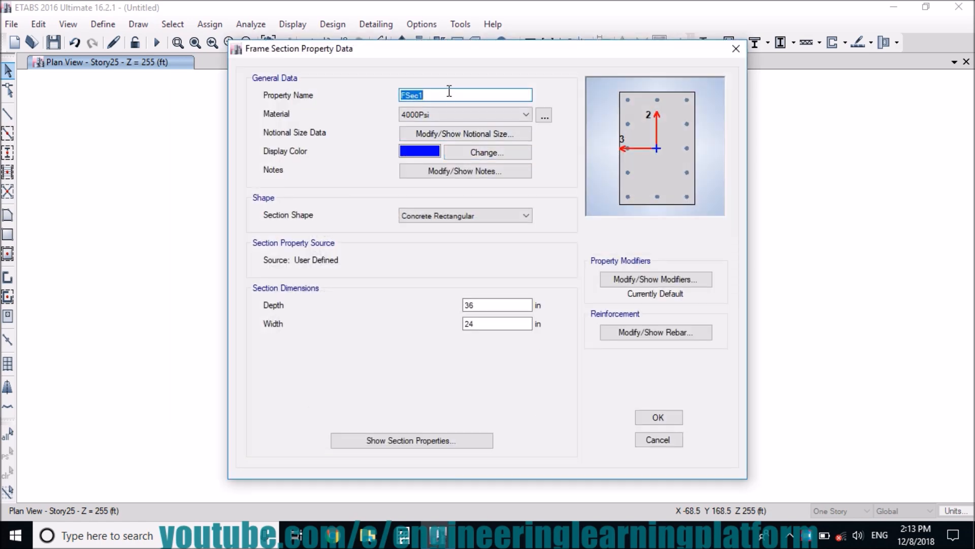
Name the rectangular concrete section B12X24 and set its depth to 24 in and width to 12 in
type("B12X24")
left_click(480, 305)
double_click(480, 304)
type("24")
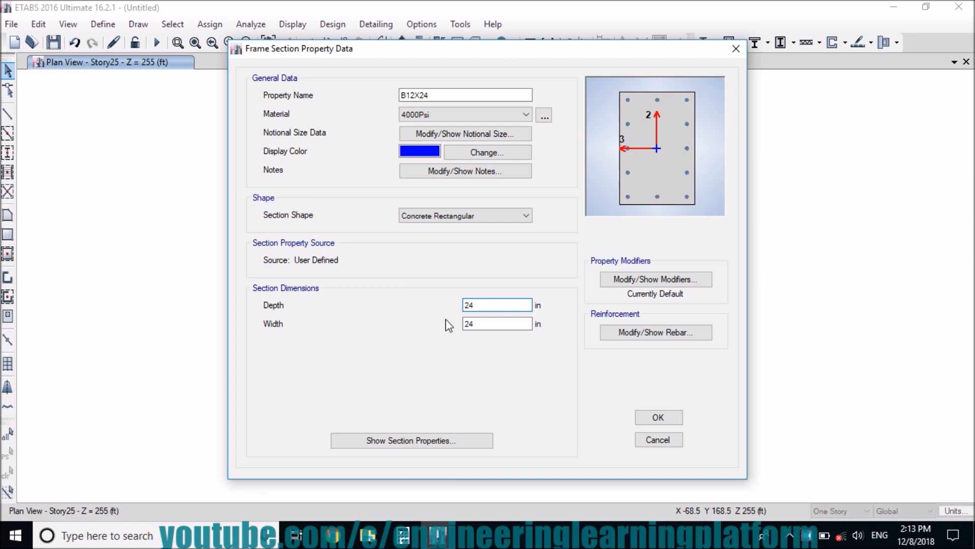
double_click(483, 324)
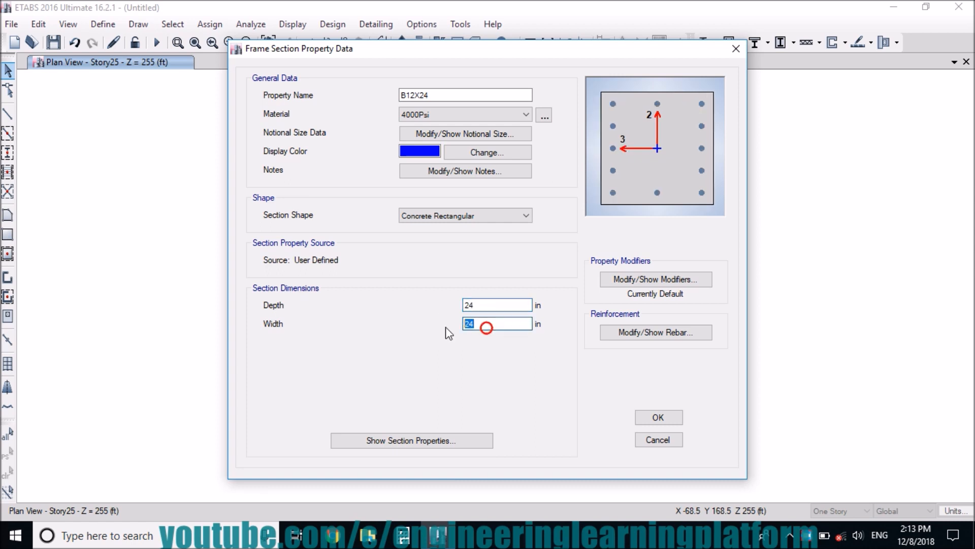
type("1")
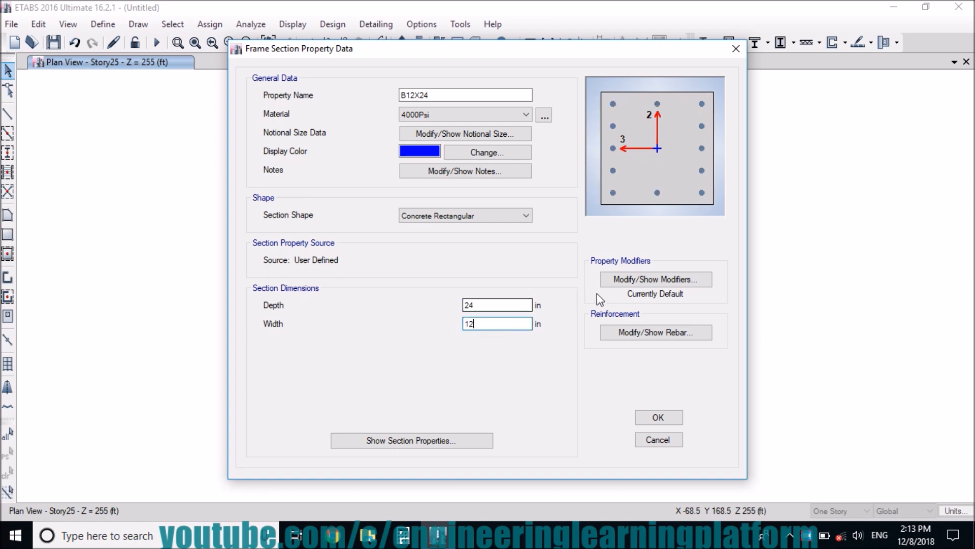
Set B12X24's stiffness modifiers to 0.001 for the torsional constant and 0.35 for moment of inertia about the 2 and 3 axes
left_click(638, 283)
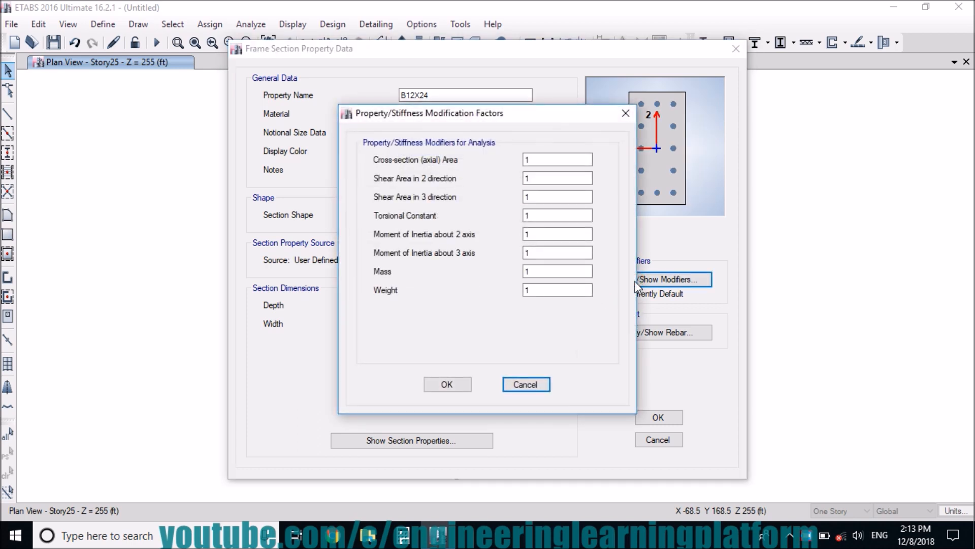
double_click(552, 213)
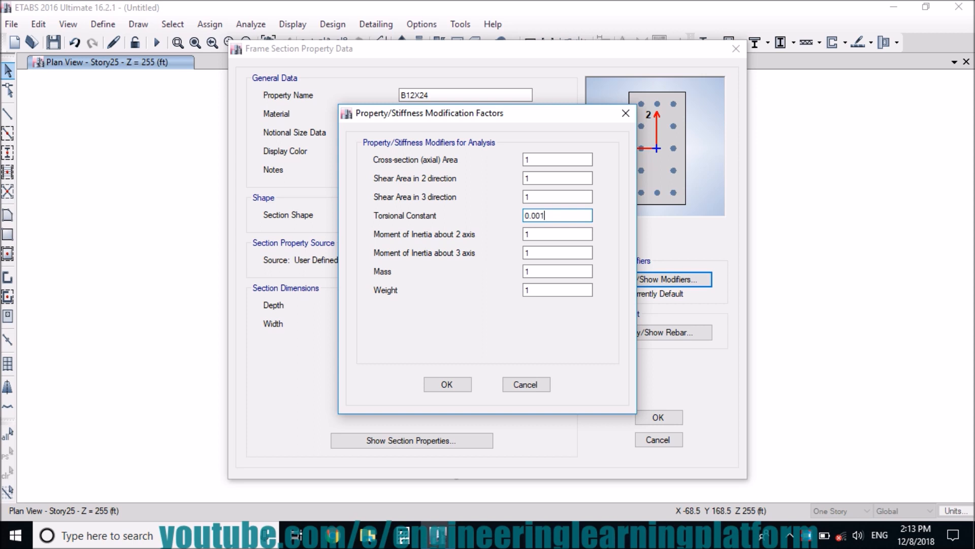
double_click(548, 233)
type("0.35")
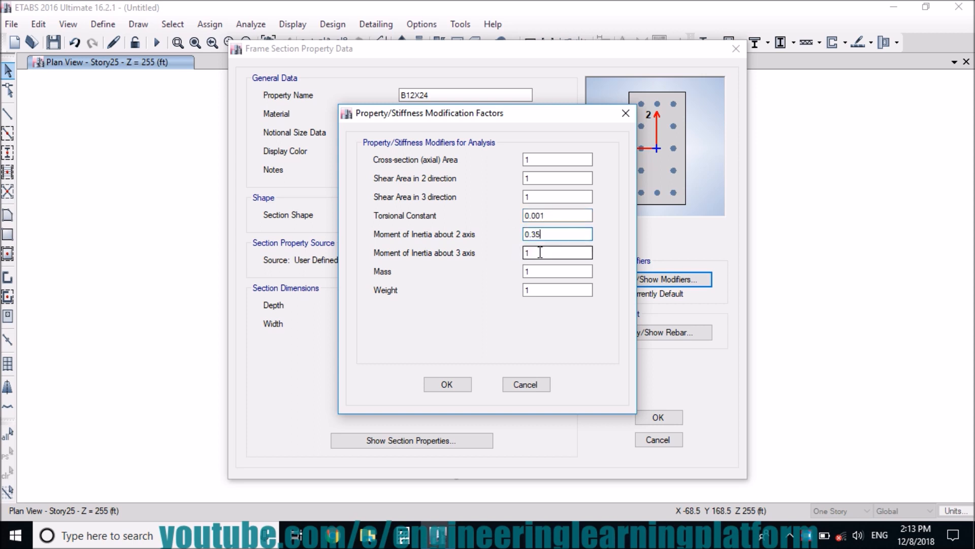
double_click(533, 252)
type("0.35")
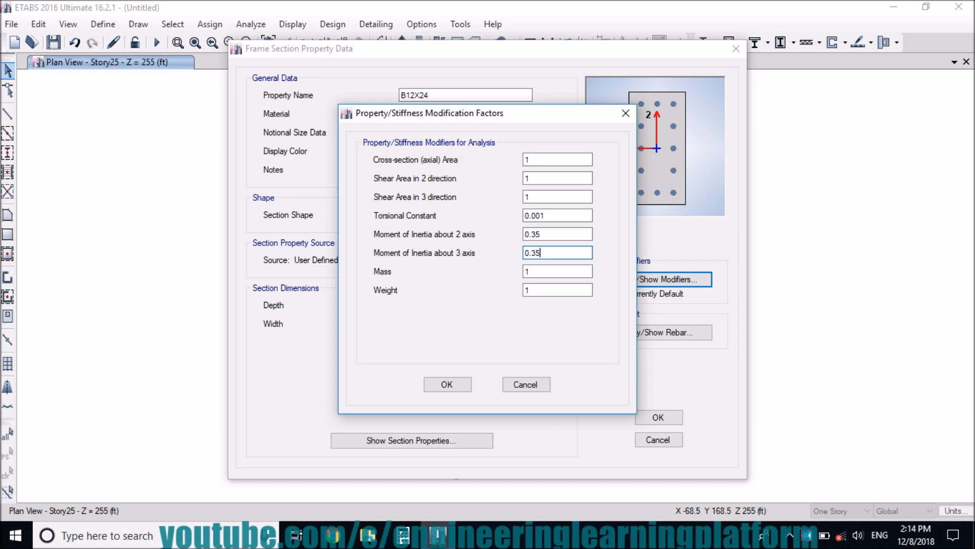
left_click(447, 384)
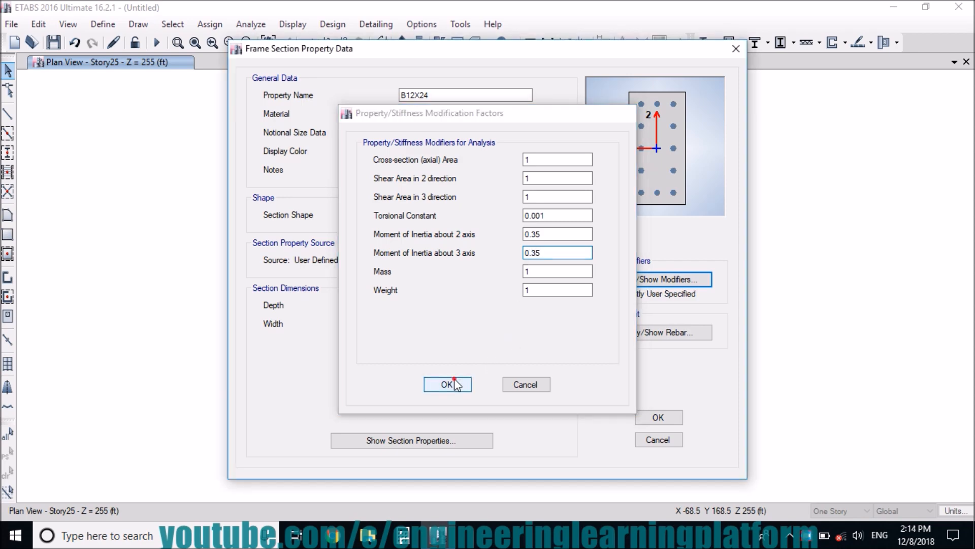
Set the reinforcement design type of B12X24 to M3 Design Only (Beam) and save the section
left_click(618, 332)
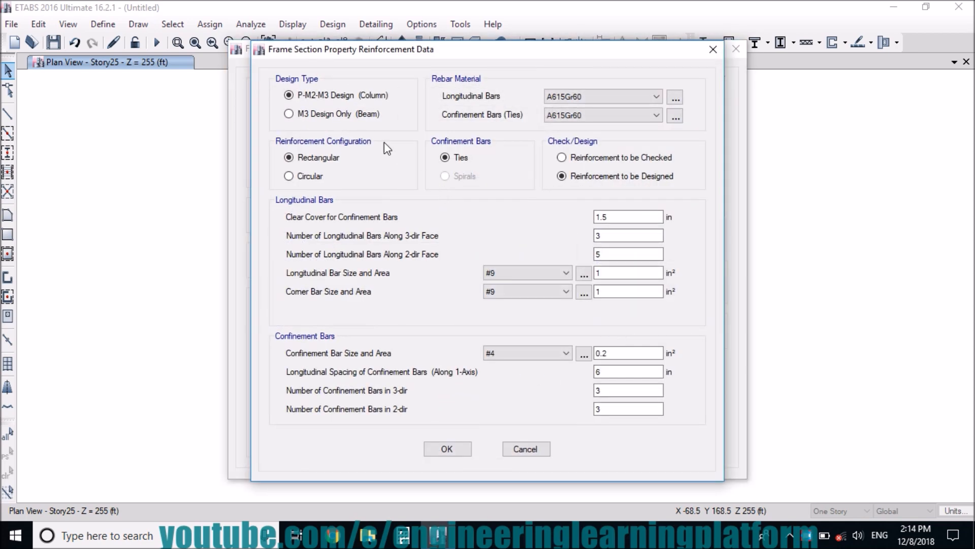
left_click(333, 112)
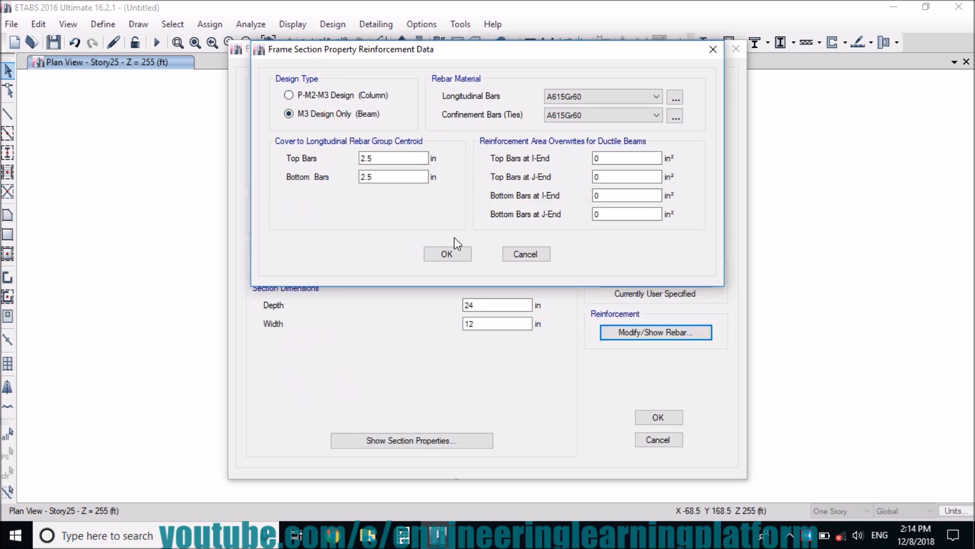
left_click(447, 255)
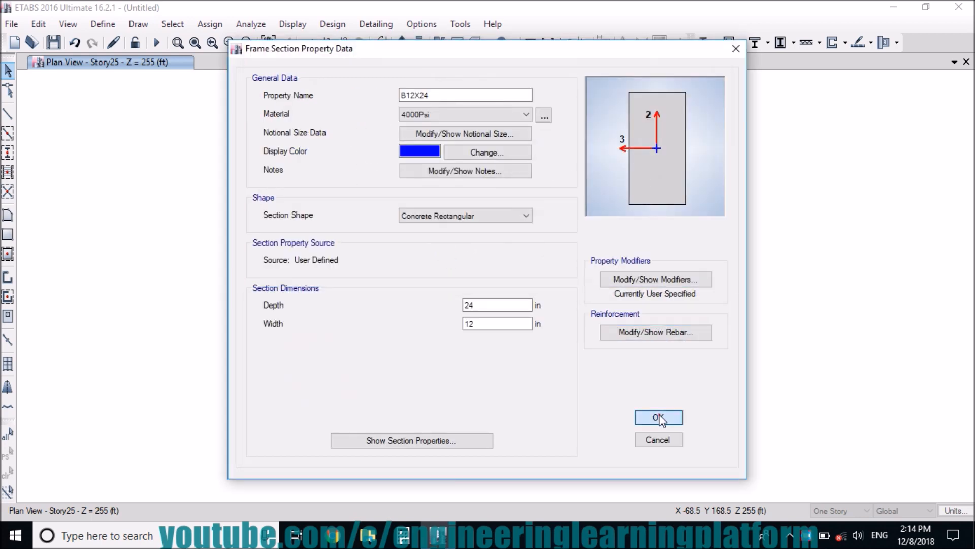
left_click(658, 416)
Add a new Concrete Circle frame section named C14 with a diameter of 14 in
left_click(593, 151)
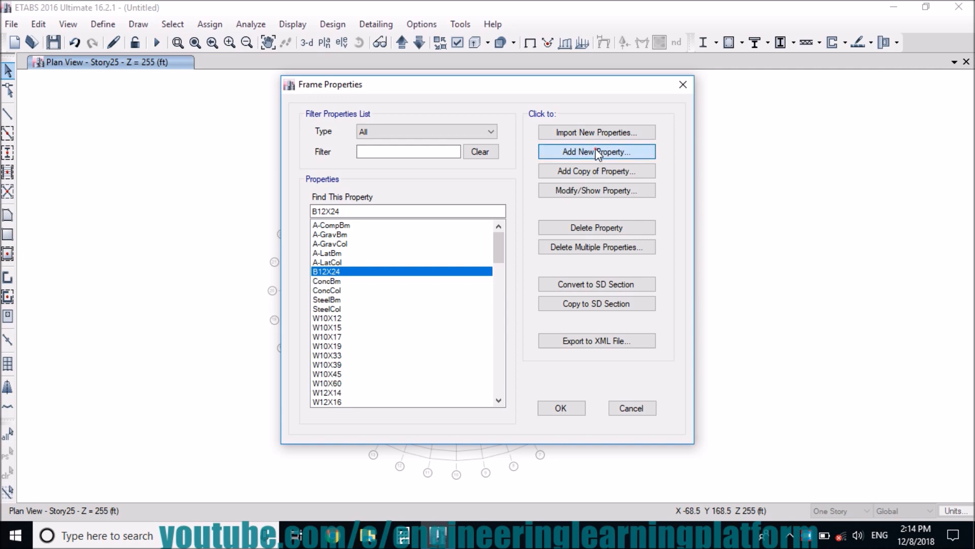
left_click(315, 230)
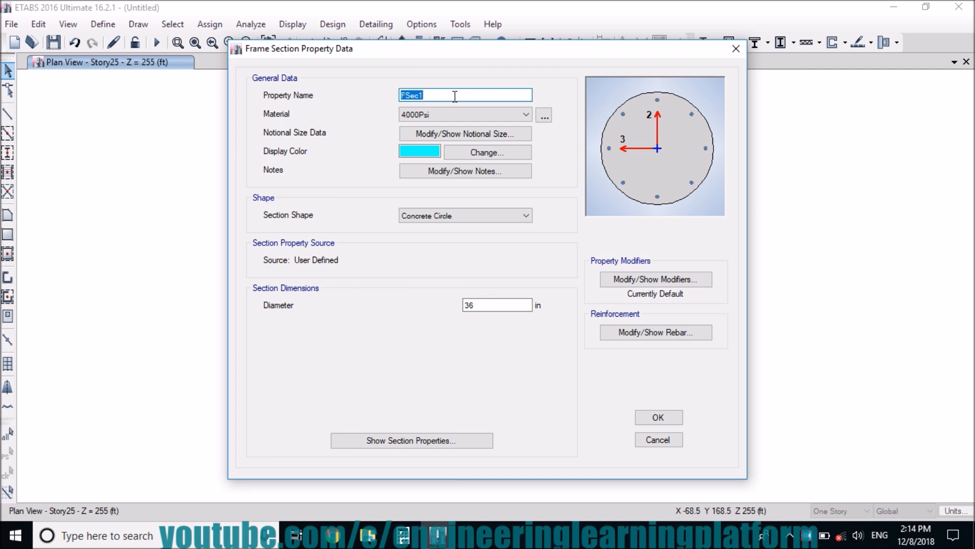
type("C14")
double_click(497, 305)
type("14")
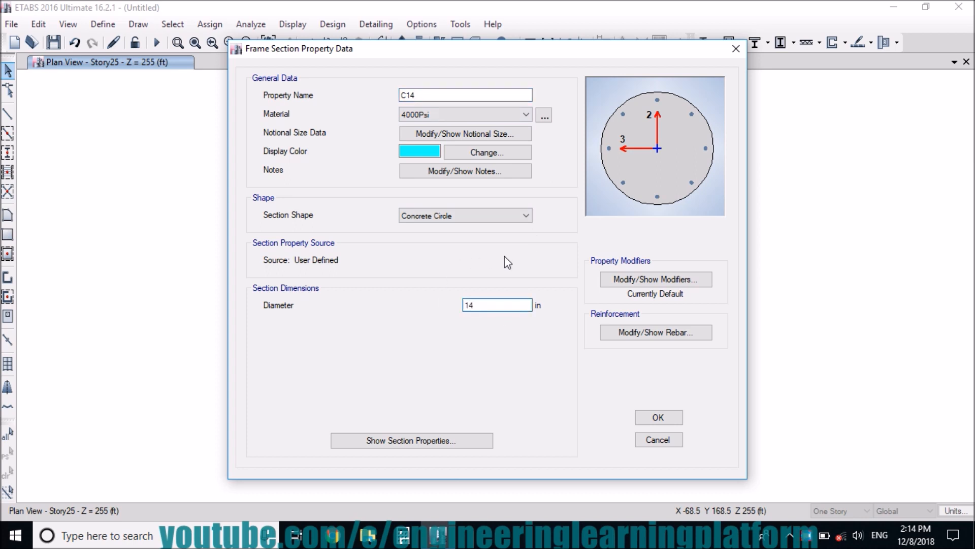
Set C14's moment of inertia modifier about the 2 axis to 0.7 and modify the one about the 3 axis
left_click(624, 280)
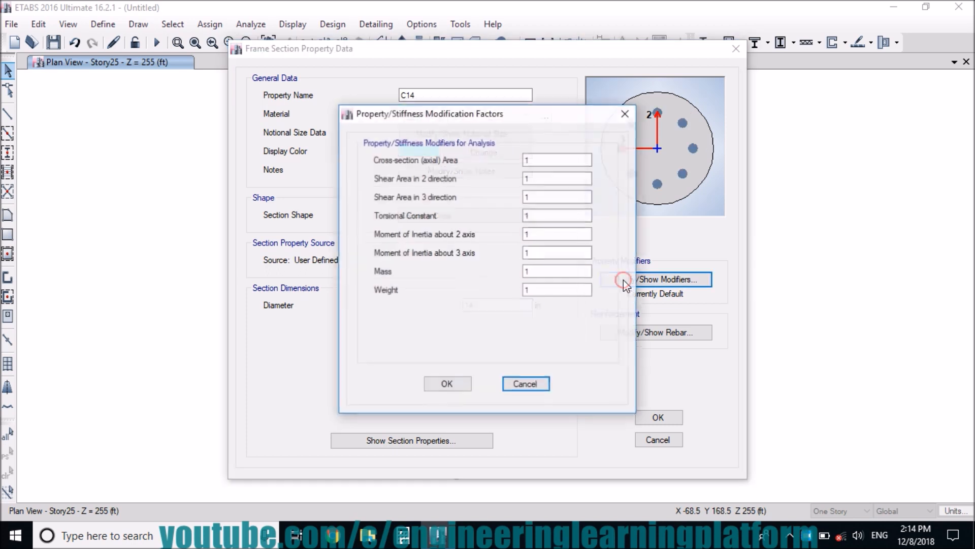
left_click(550, 233)
double_click(550, 234)
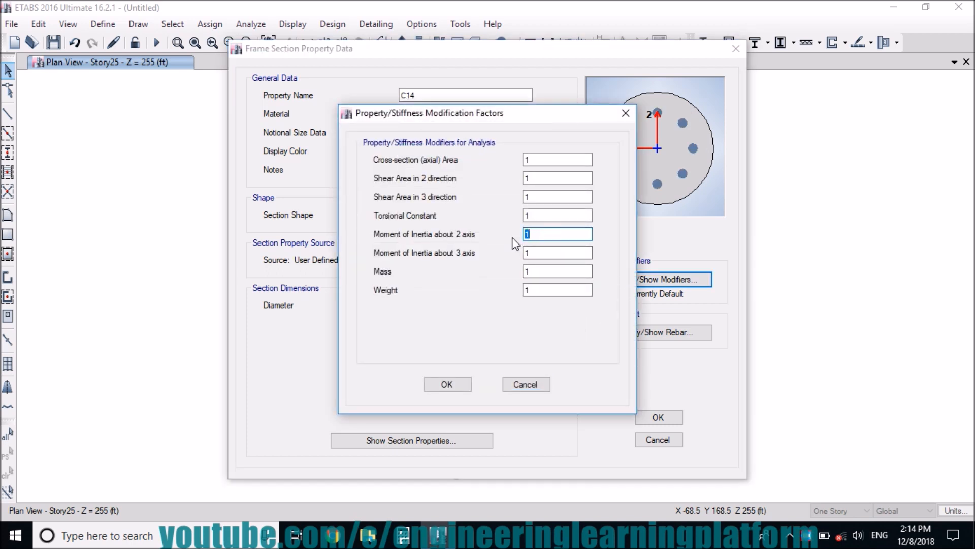
type("0.7")
double_click(533, 254)
left_click(456, 388)
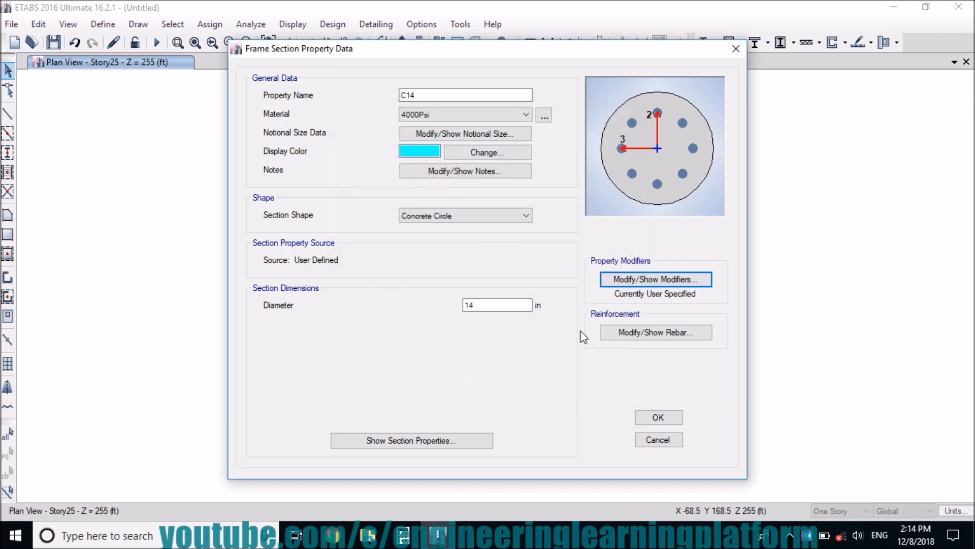
Accept C14's default circular column reinforcement, save the section and finish the frame property definitions
left_click(634, 332)
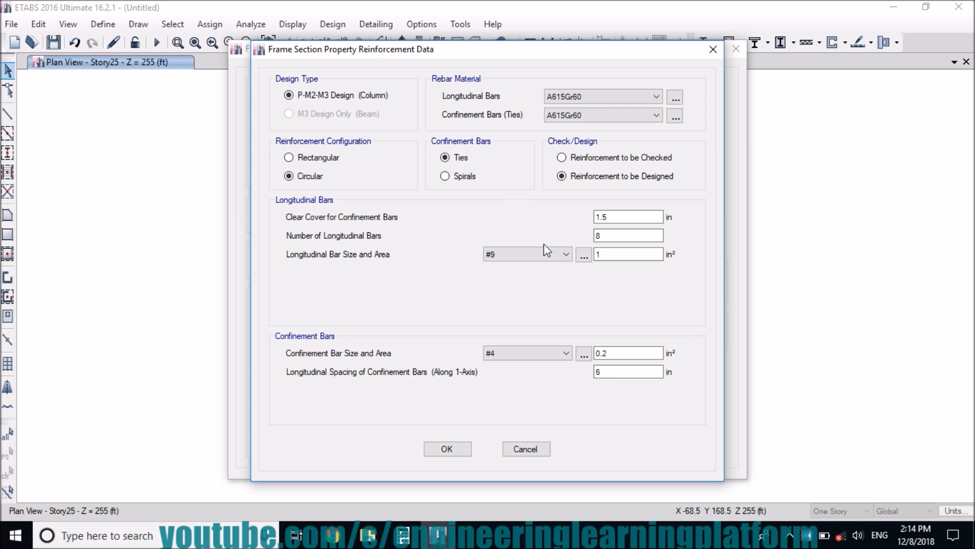
left_click(447, 448)
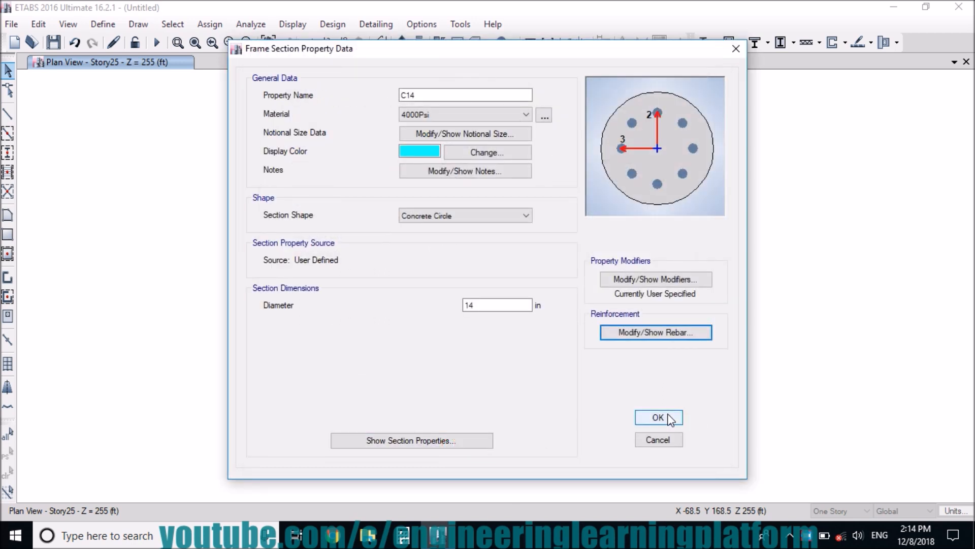
left_click(658, 417)
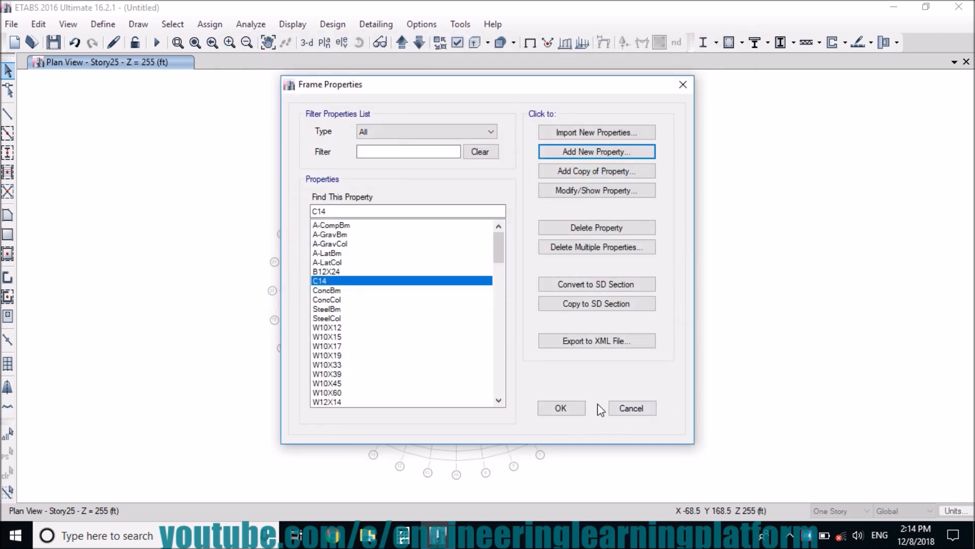
left_click(565, 407)
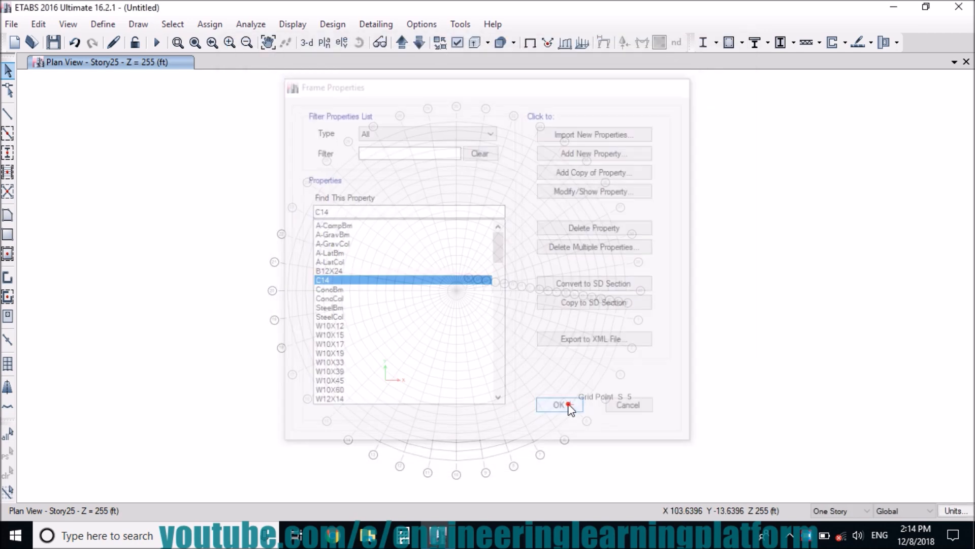
Add a new wall section property named W12 with 6000Psi as the wall material, keeping the 12 in thickness
left_click(114, 26)
mouse_move(118, 63)
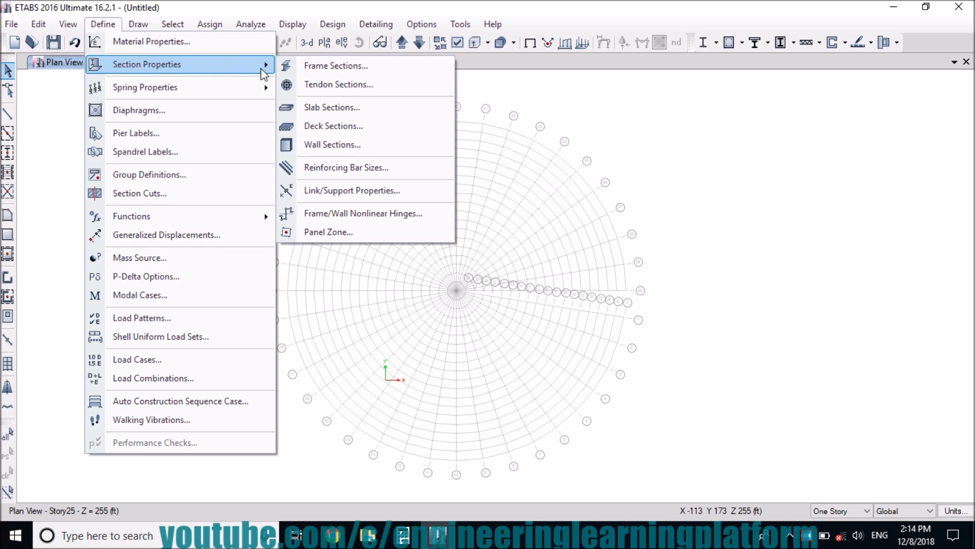
left_click(308, 144)
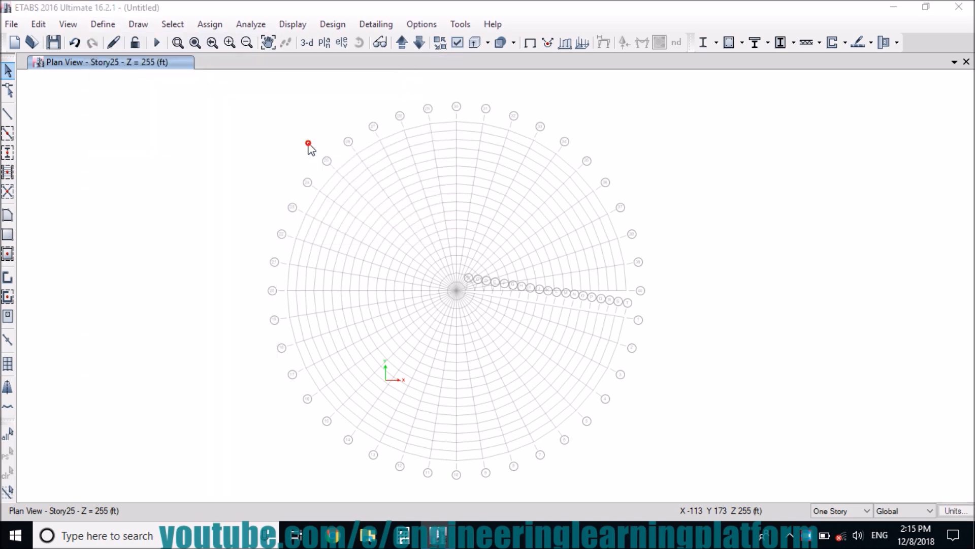
left_click(559, 212)
double_click(516, 154)
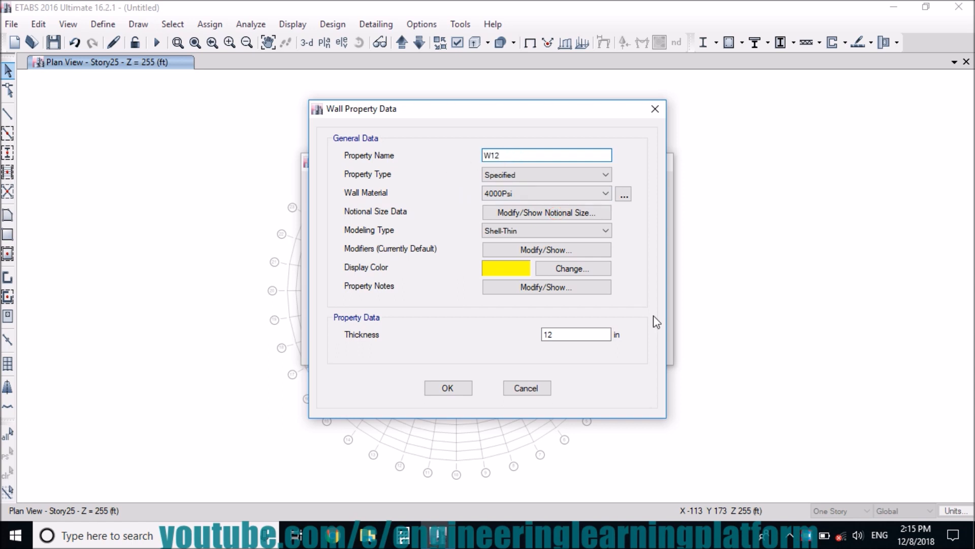
left_click(558, 193)
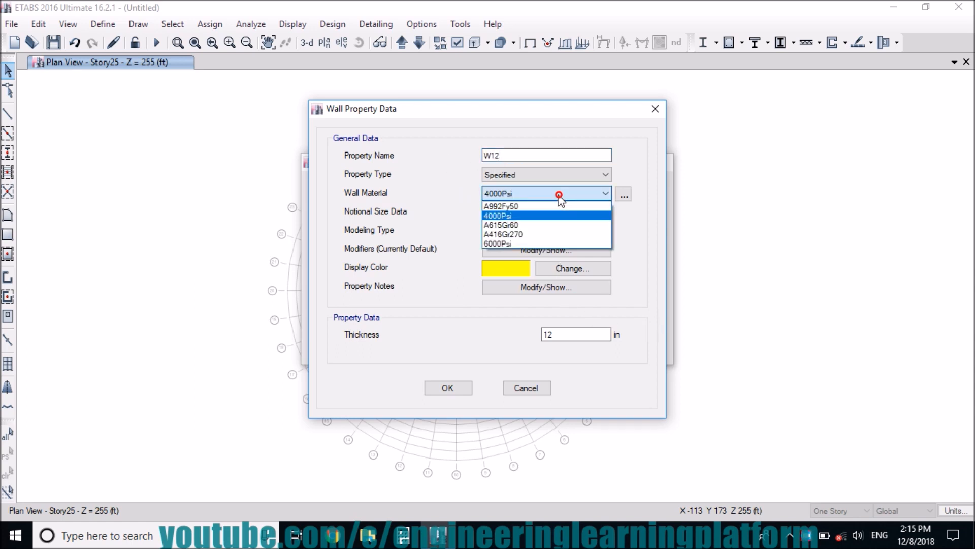
left_click(520, 243)
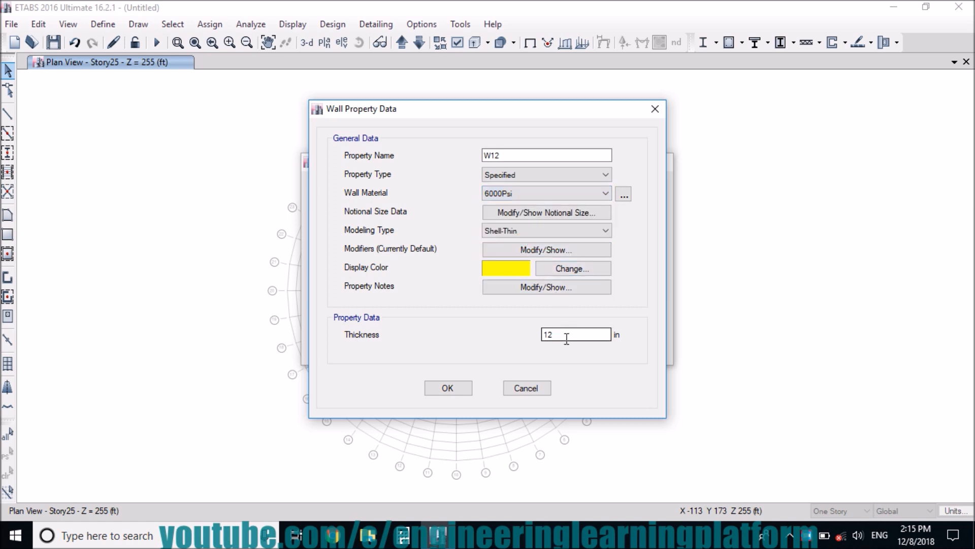
Set W12's bending stiffness modifiers m11, m22 and m12 to 0.7 and save the wall property
left_click(532, 250)
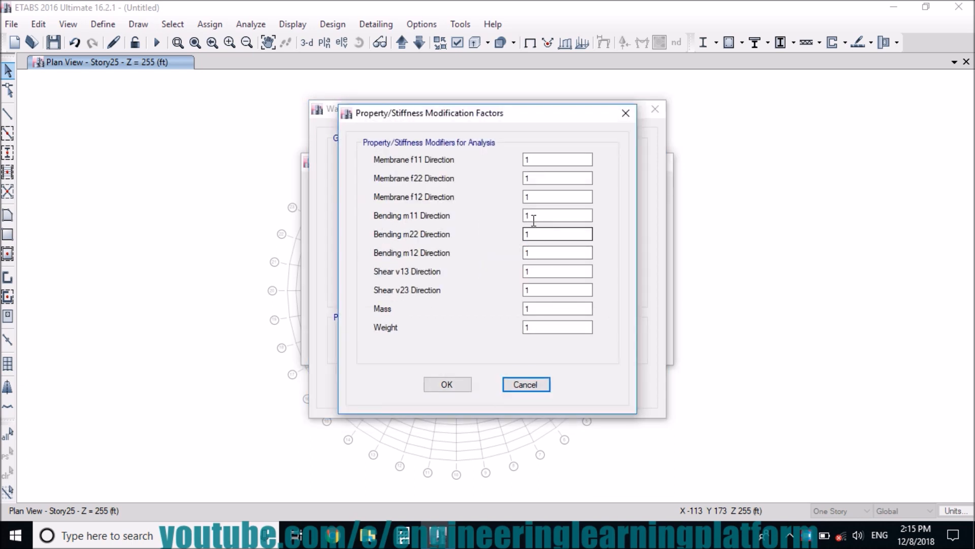
left_click(535, 217)
left_click_drag(535, 217, 523, 217)
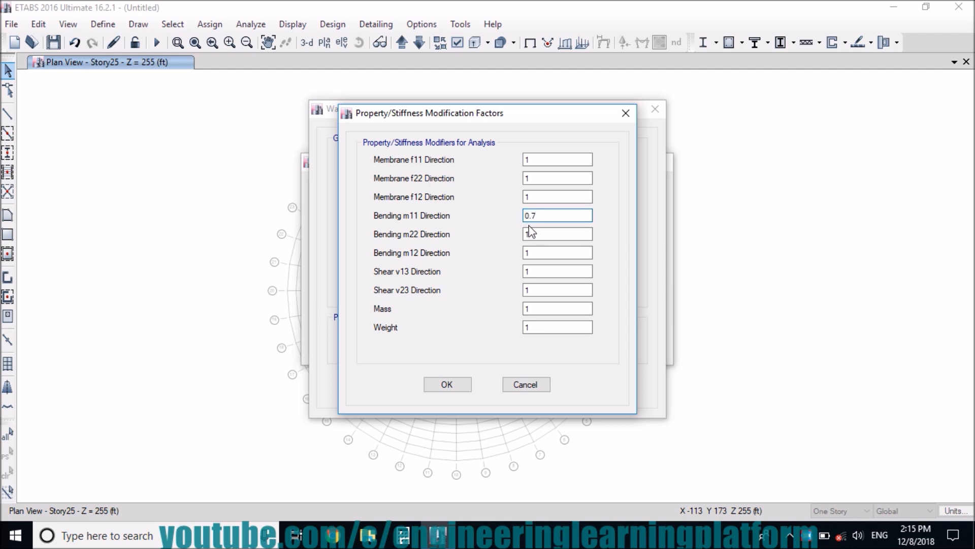
left_click_drag(535, 233, 516, 243)
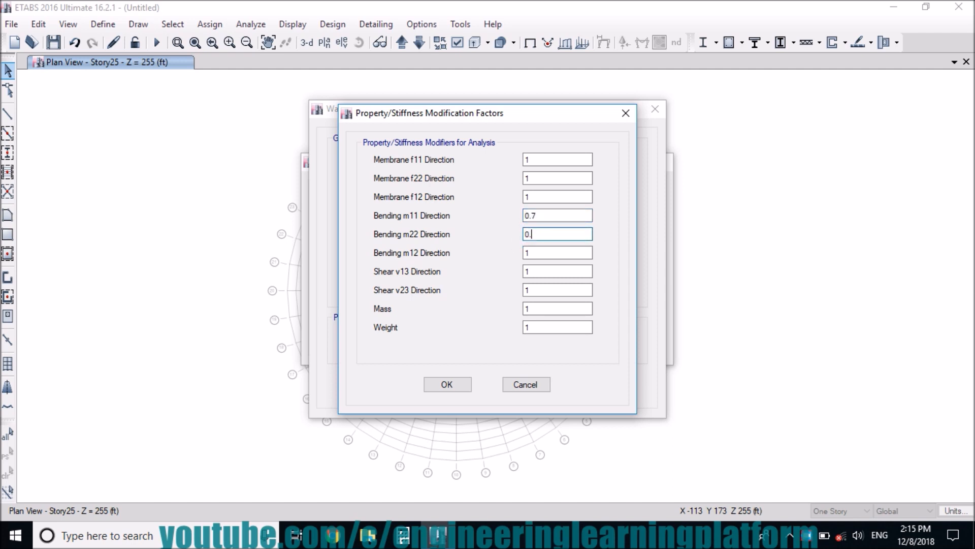
left_click_drag(532, 254, 524, 257)
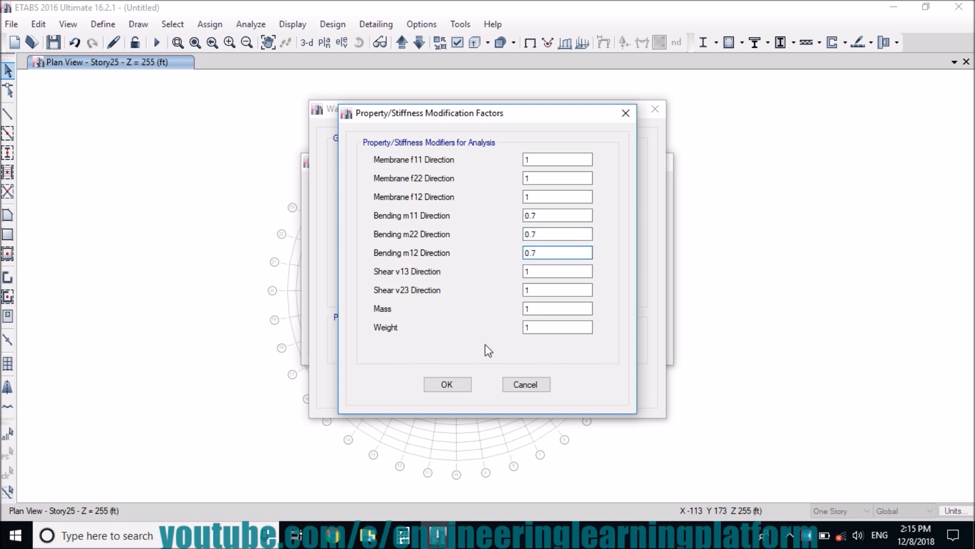
left_click(429, 384)
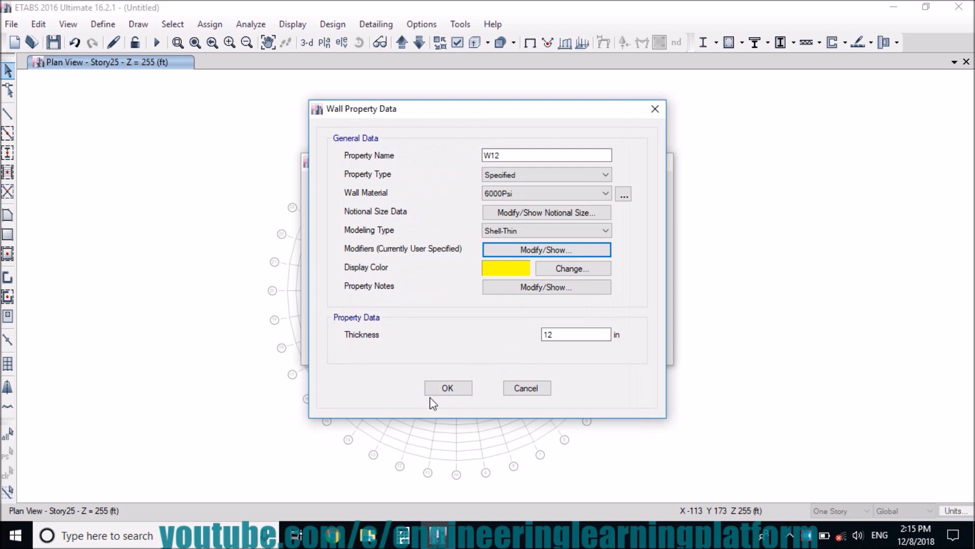
left_click(440, 394)
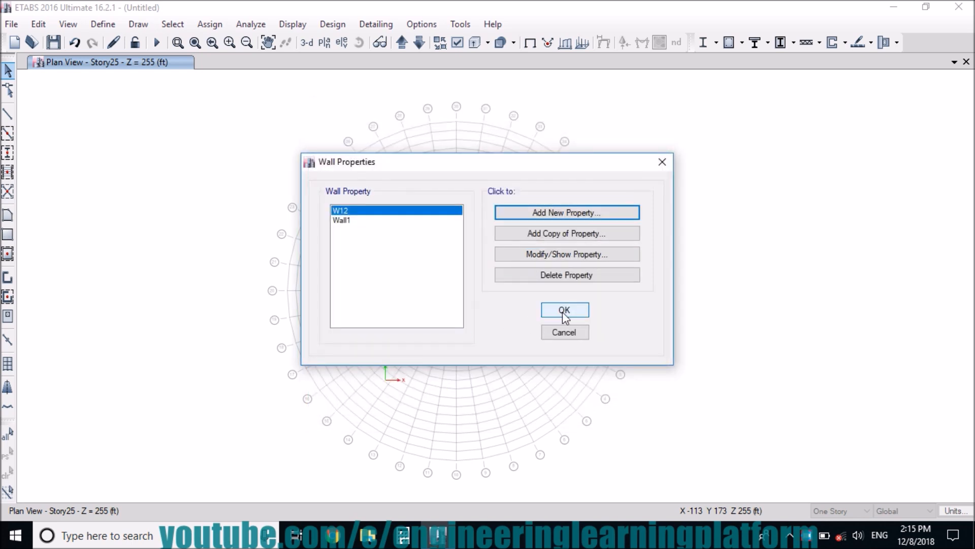
Delete the default wall property Wall1 and confirm the wall properties list
left_click(388, 221)
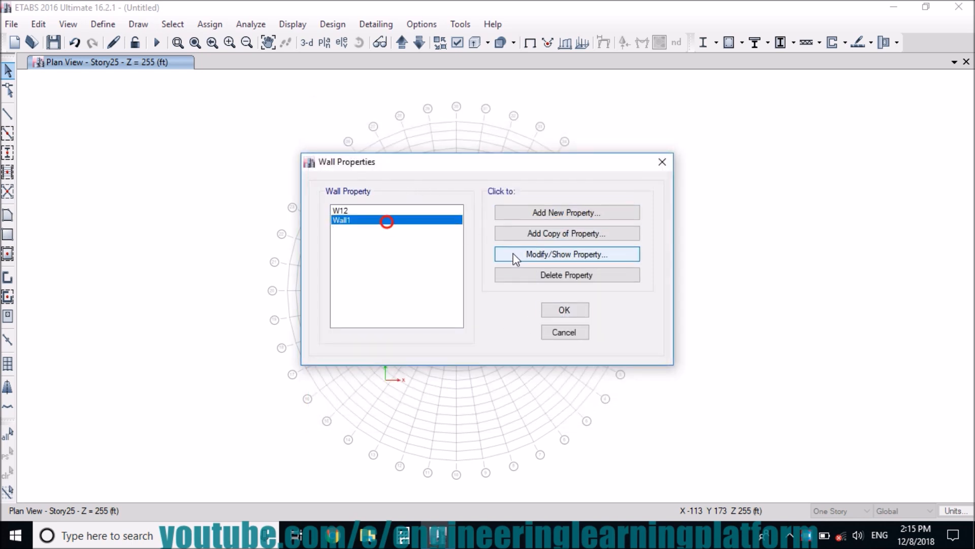
left_click(525, 275)
left_click(500, 312)
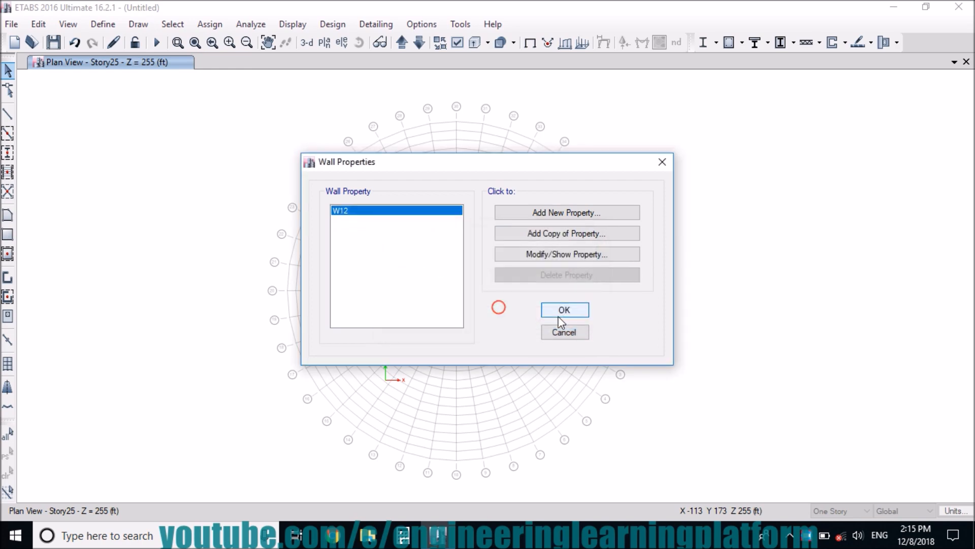
left_click(561, 312)
Add a new slab section property named S6 with 6 in thickness, keeping 4000Psi as the material and Shell-Thin as the modeling type
left_click(102, 24)
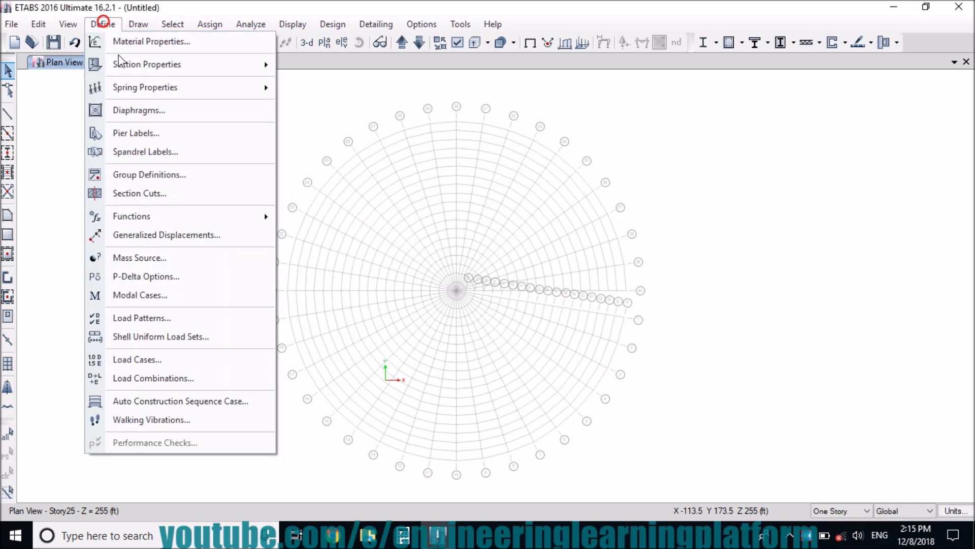
mouse_move(118, 57)
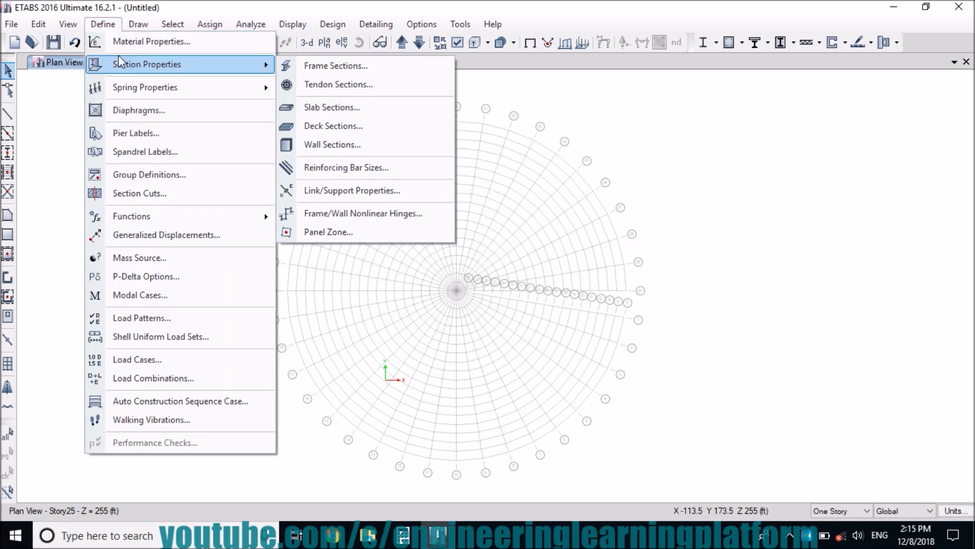
left_click(339, 109)
left_click(535, 217)
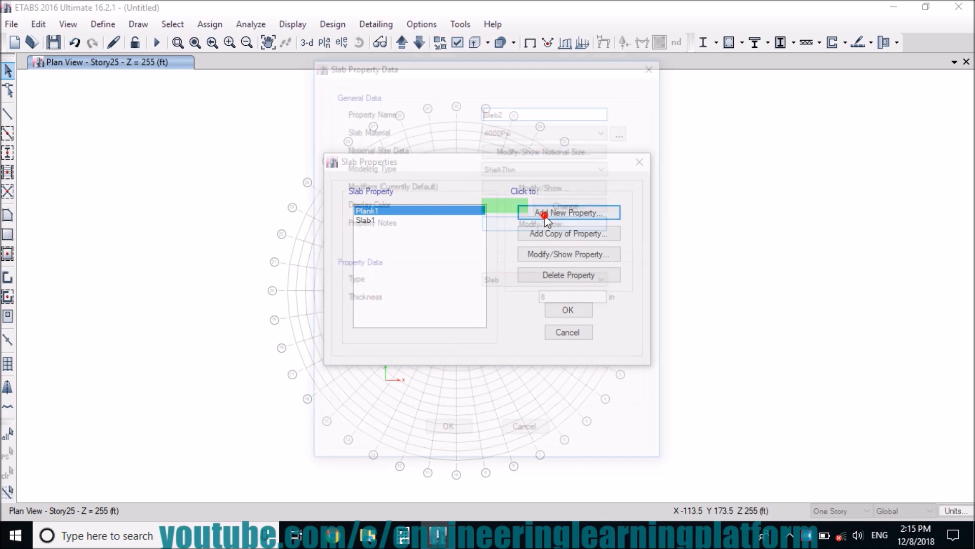
double_click(526, 113)
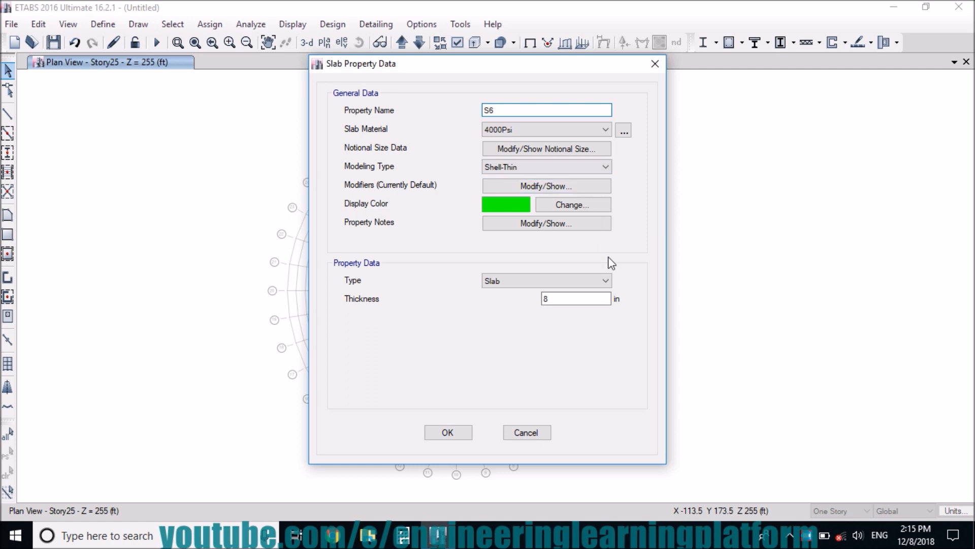
double_click(573, 299)
type("6")
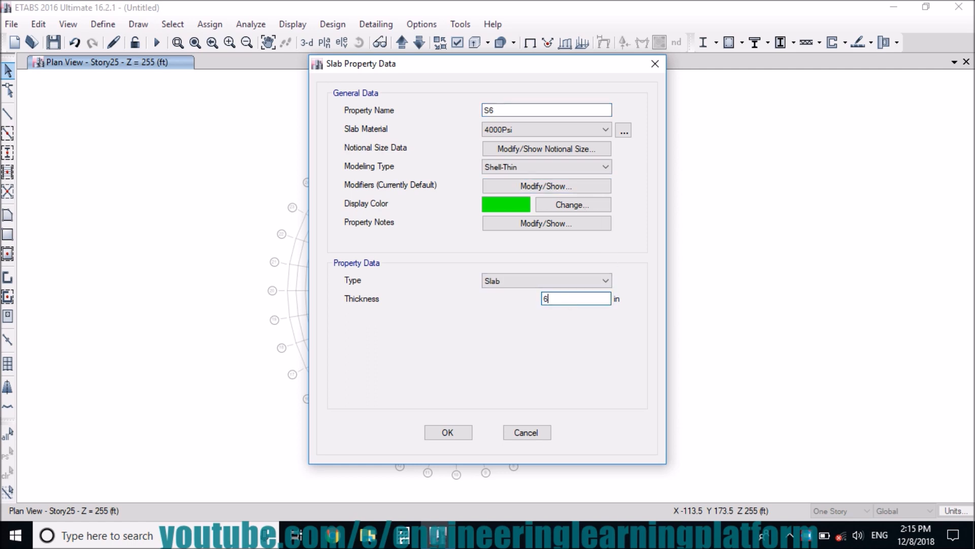
left_click(542, 170)
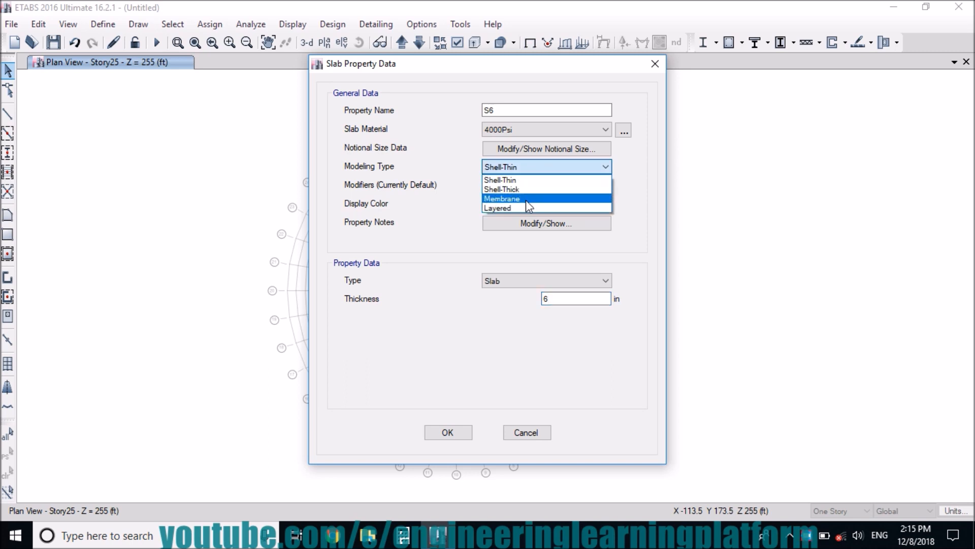
left_click(544, 172)
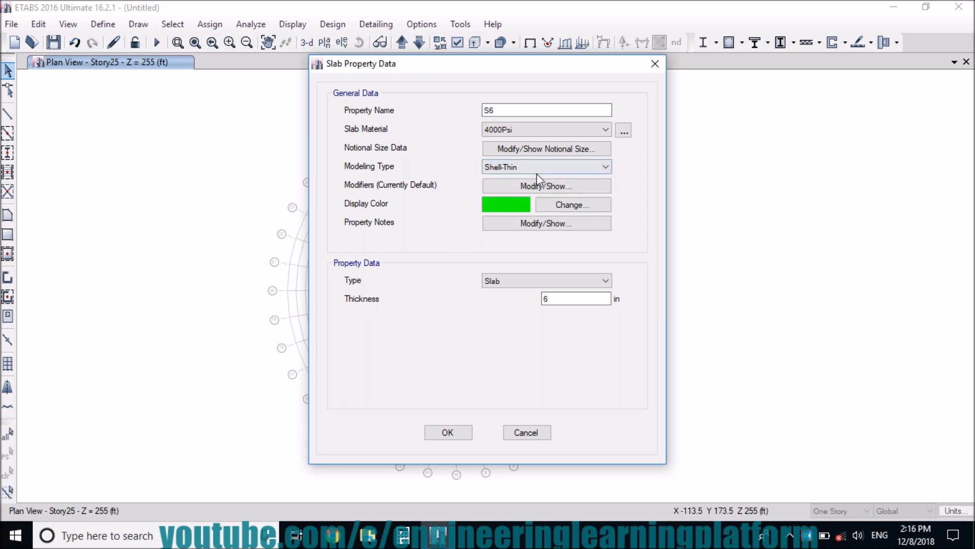
Set S6's bending stiffness modifiers m11, m22 and m12 to 0.25, save the slab property and confirm the slab properties list
left_click(538, 186)
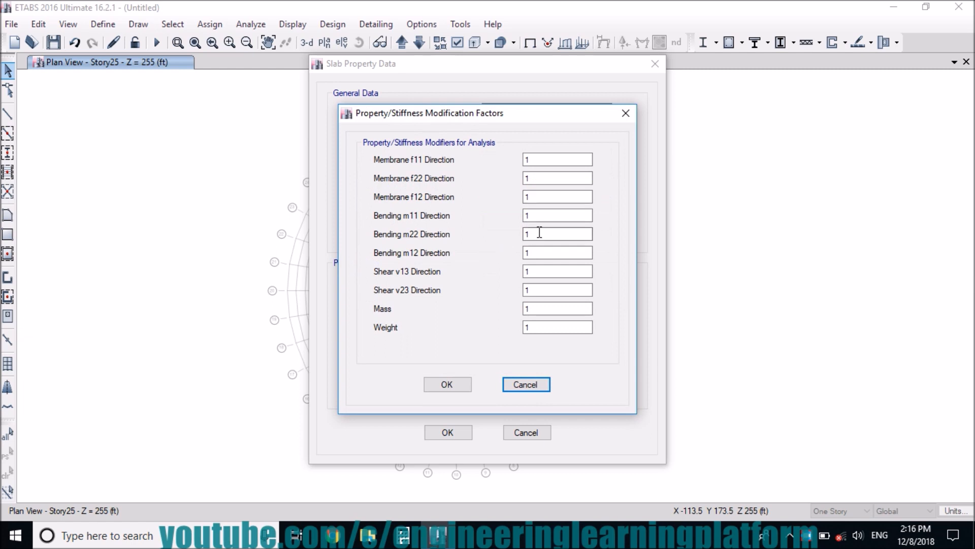
left_click_drag(546, 213, 524, 216)
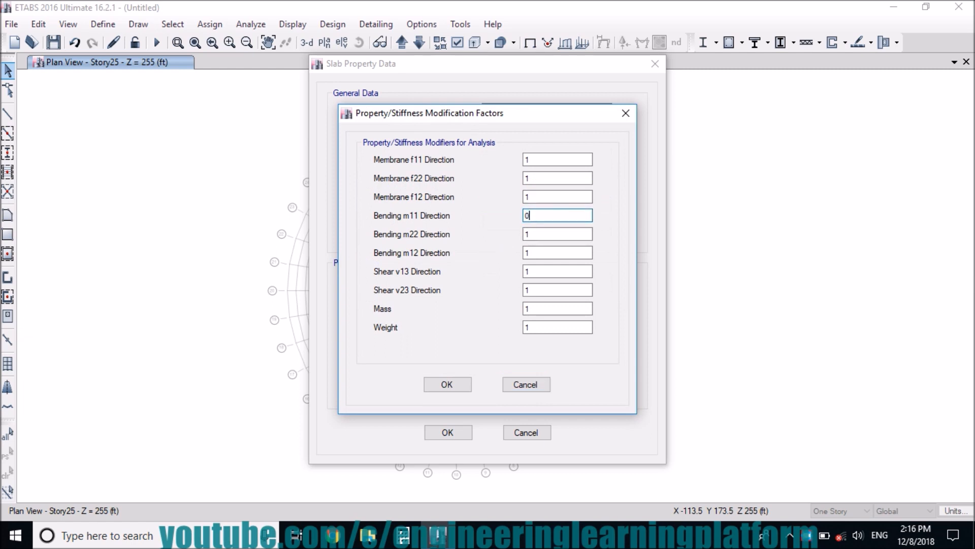
type("0.25")
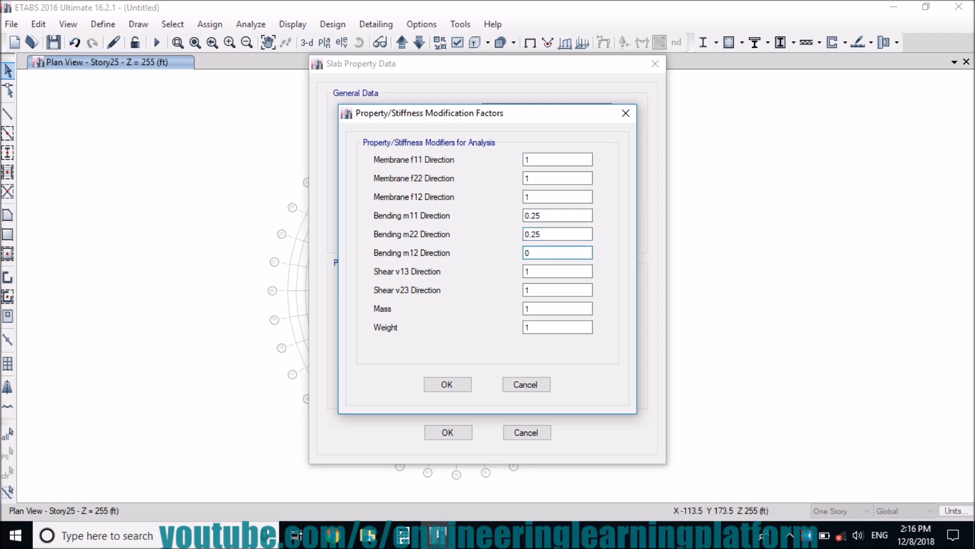
left_click(455, 388)
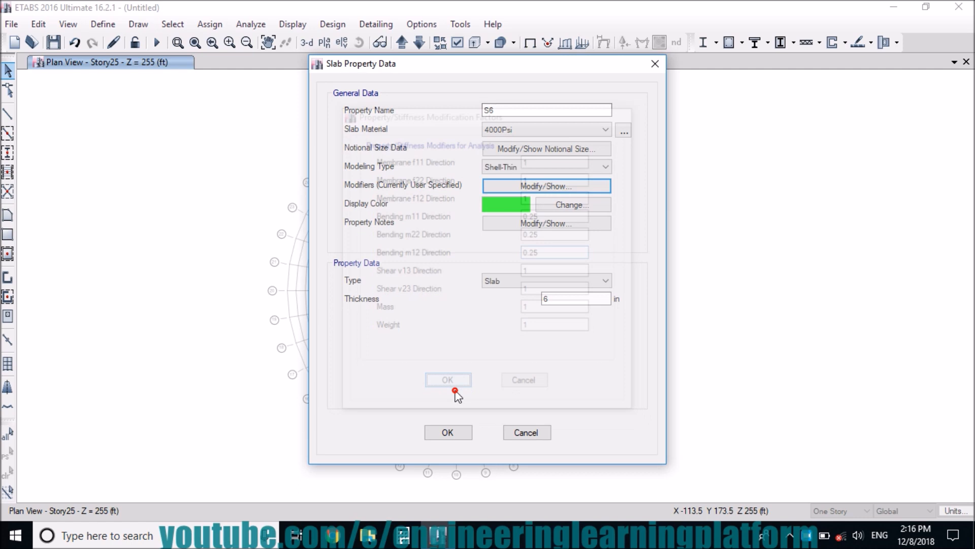
left_click(447, 434)
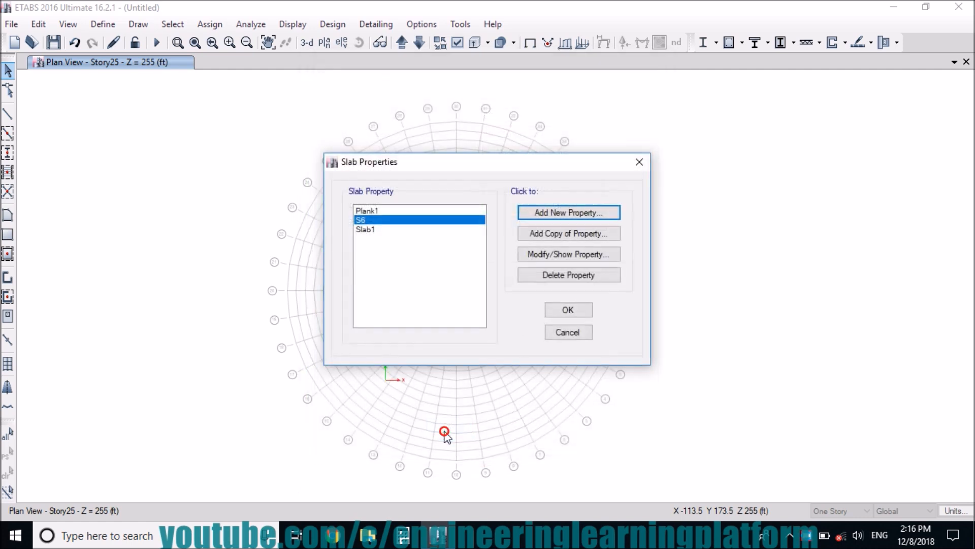
left_click(568, 310)
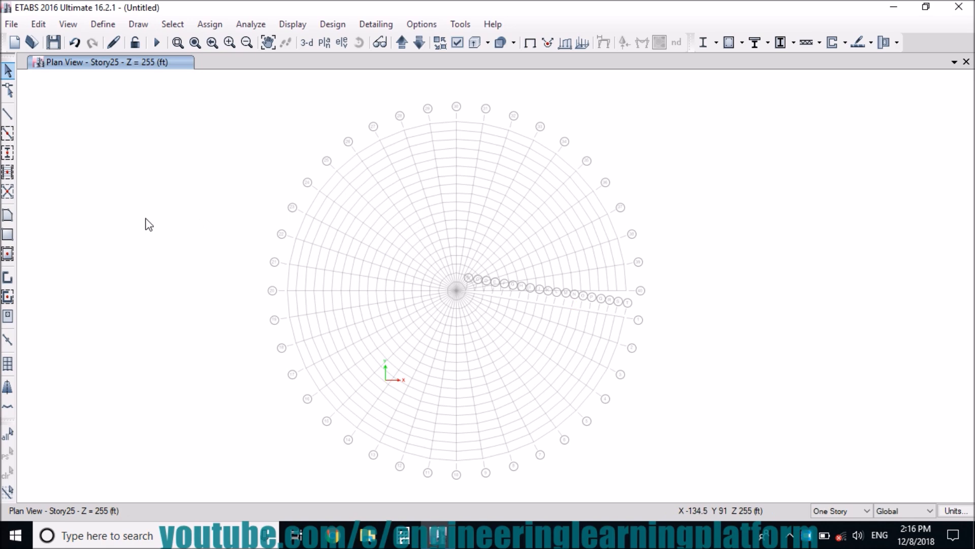
Draw an arc of W12 wall segments in plan along grid circle F, clockwise from grid line 26 to grid line 36
left_click(178, 43)
left_click_drag(324, 166, 610, 388)
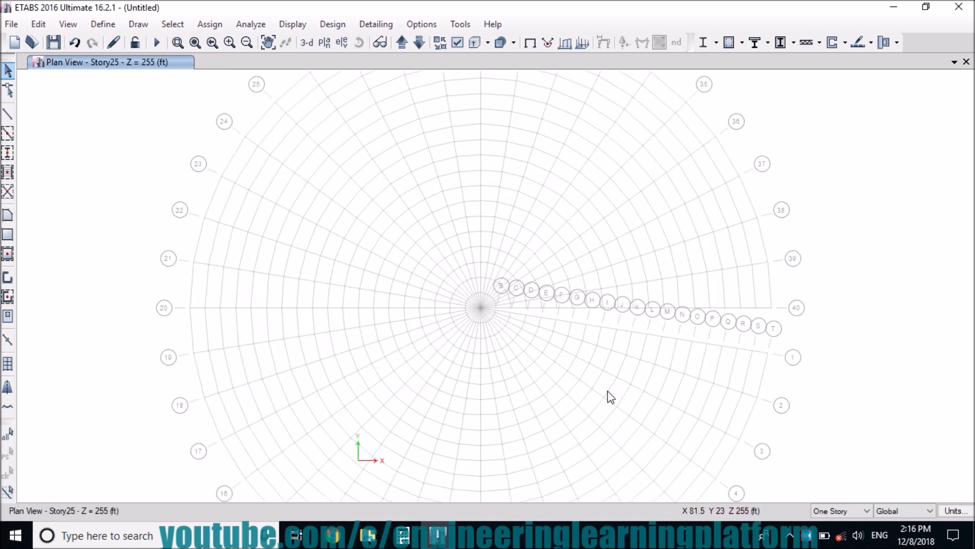
left_click(178, 43)
left_click_drag(294, 157, 713, 479)
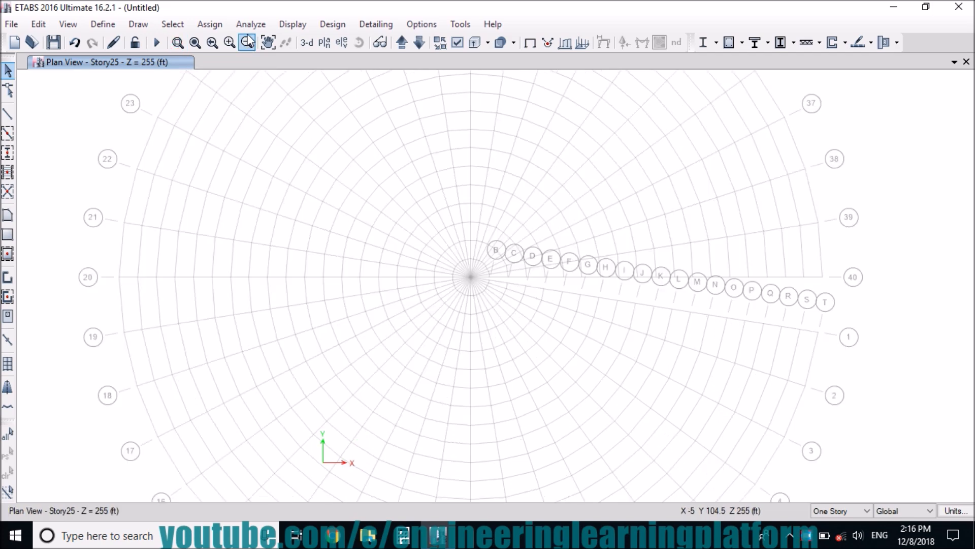
left_click(267, 43)
left_click_drag(557, 269, 516, 283)
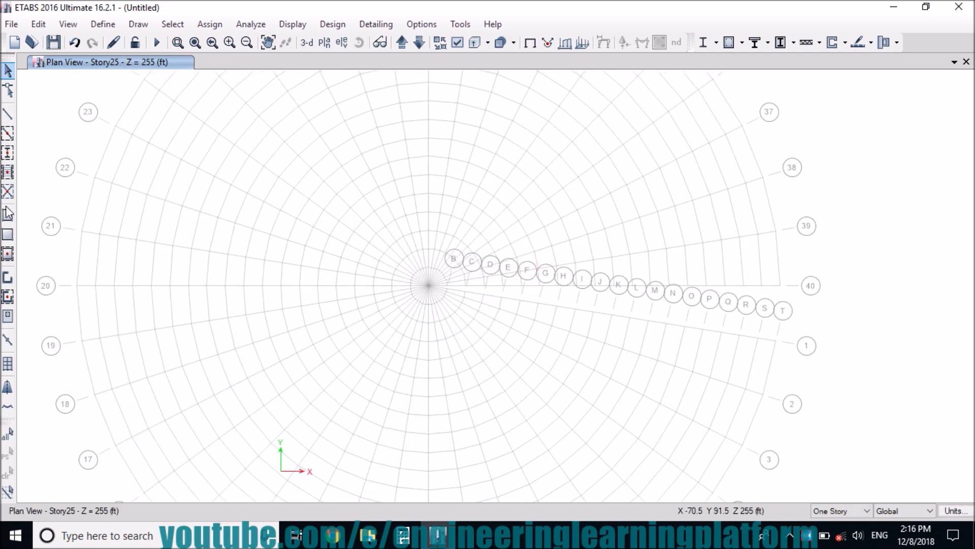
left_click(7, 277)
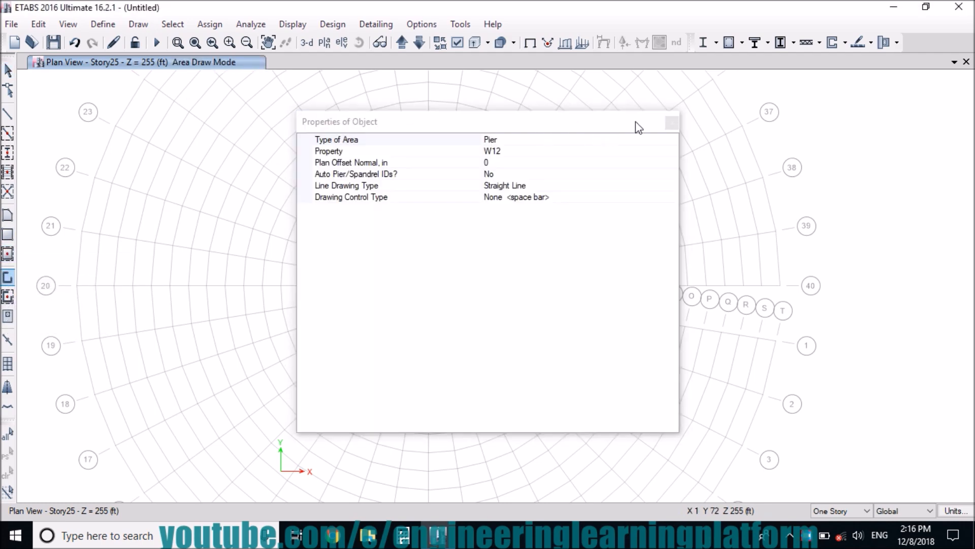
left_click(671, 123)
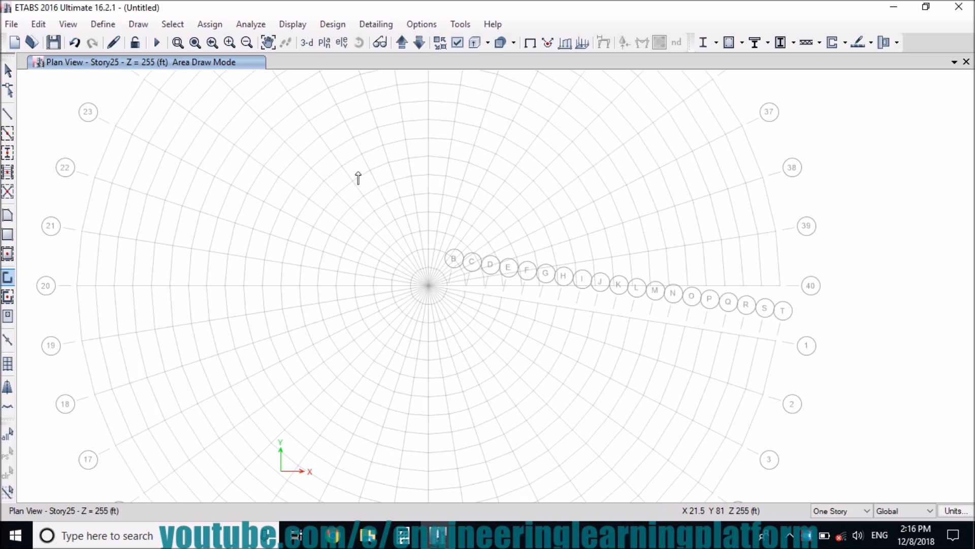
left_click(374, 212)
left_click(400, 198)
left_click(426, 192)
left_click(447, 194)
left_click(468, 201)
left_click(483, 211)
left_click(494, 220)
left_click(503, 232)
right_click(385, 246)
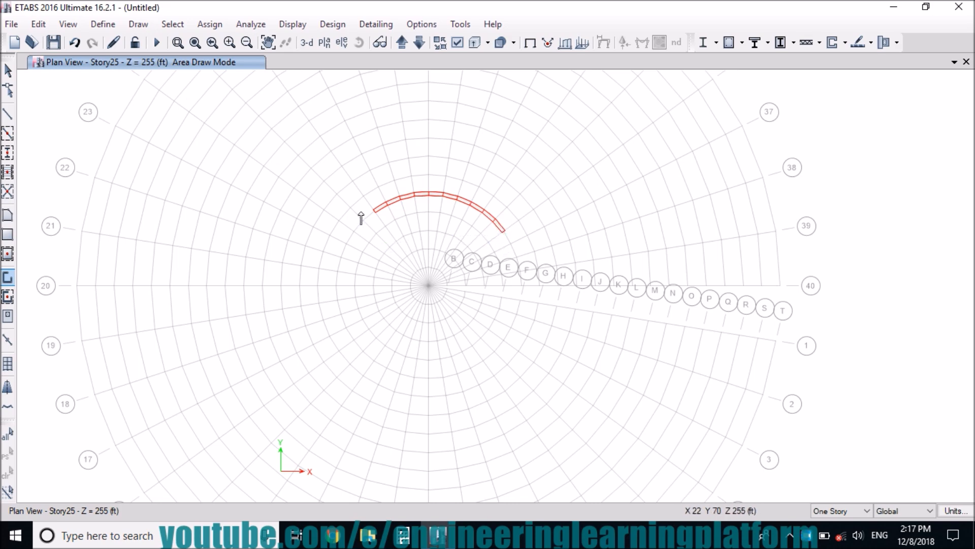
Draw a second arc of W12 wall segments along grid circle F, counterclockwise from grid line 24 to grid line 15
left_click(355, 233)
left_click(348, 245)
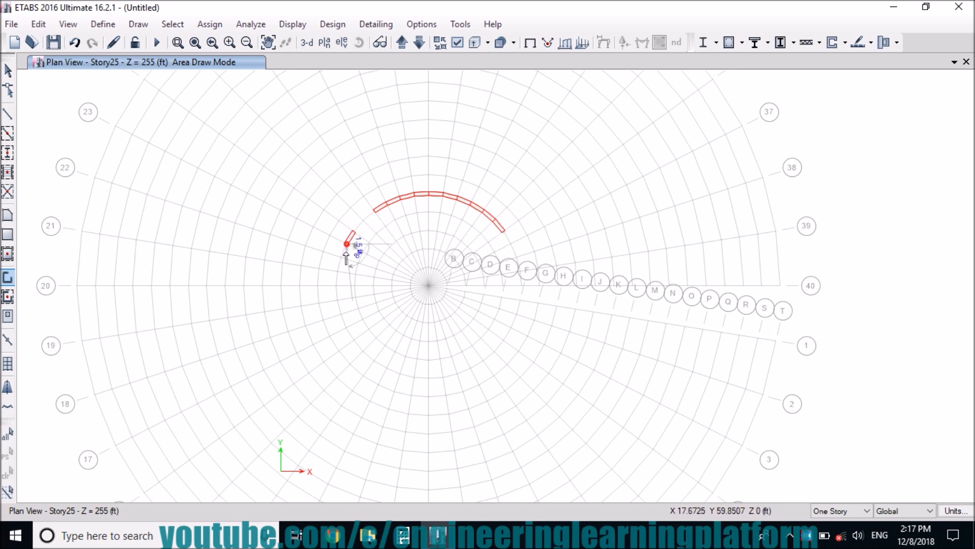
left_click(343, 258)
left_click(338, 270)
left_click(336, 286)
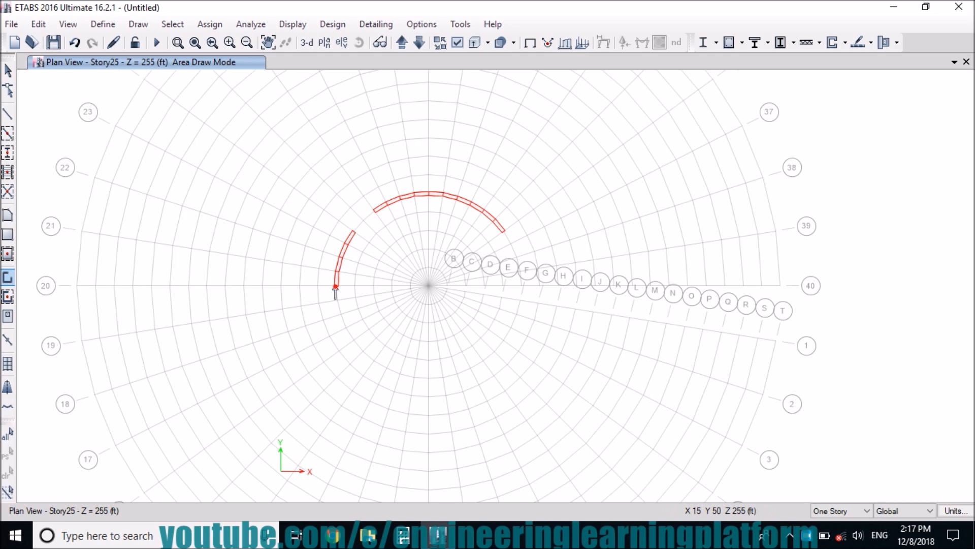
left_click(336, 300)
left_click(340, 314)
left_click(346, 327)
left_click(354, 339)
left_click(364, 351)
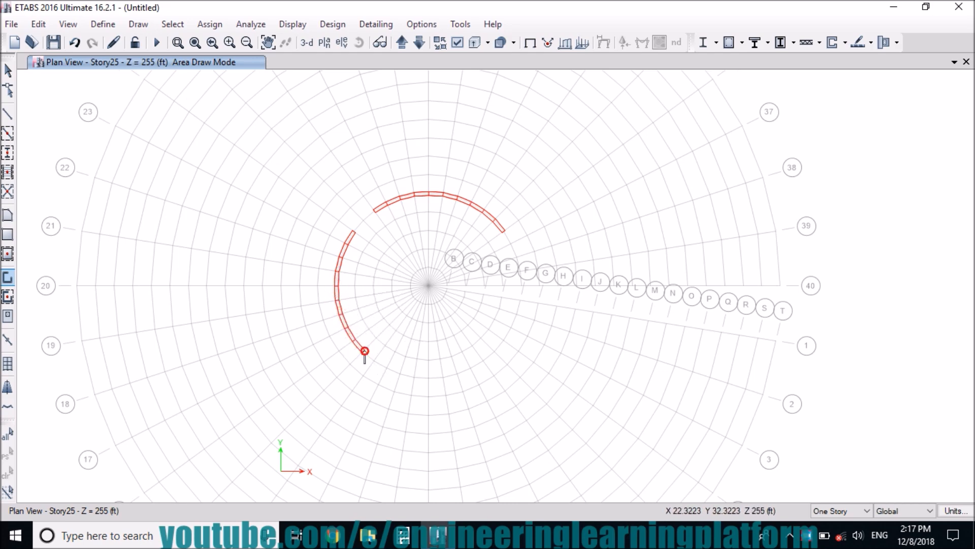
Draw a third arc of W12 wall segments along grid circle F, counterclockwise from grid line 14 to grid line 7
left_click(375, 361)
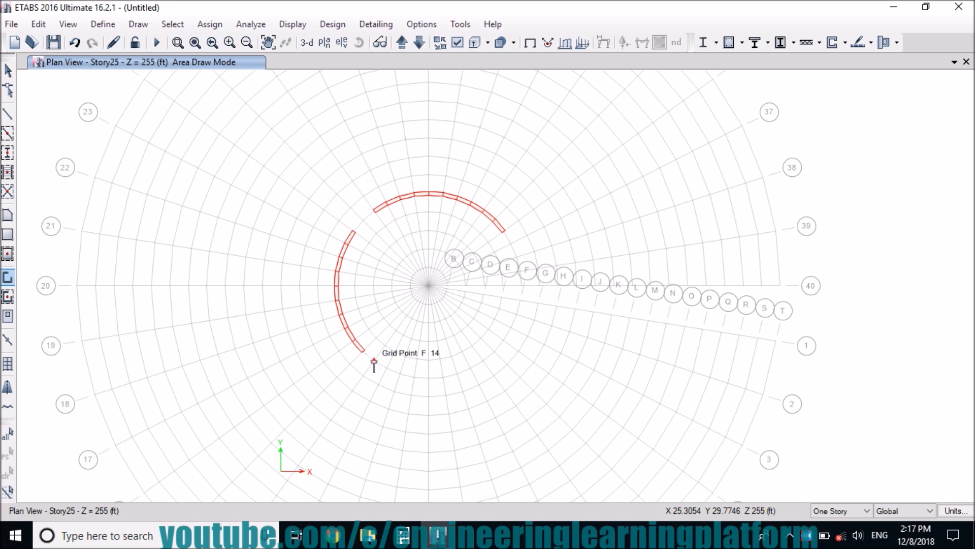
left_click(387, 370)
left_click(400, 376)
left_click(415, 379)
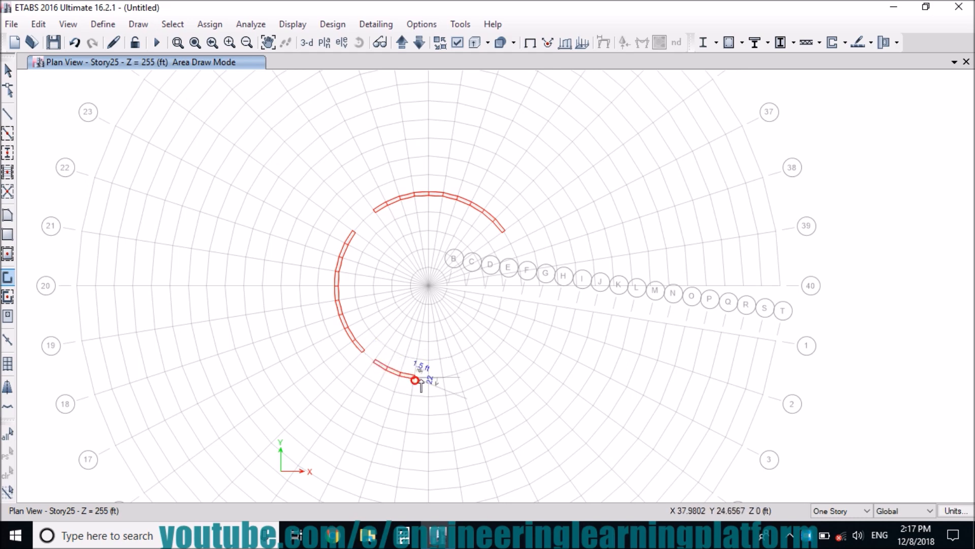
left_click(429, 380)
left_click(443, 378)
left_click(457, 376)
left_click(470, 367)
left_click(484, 358)
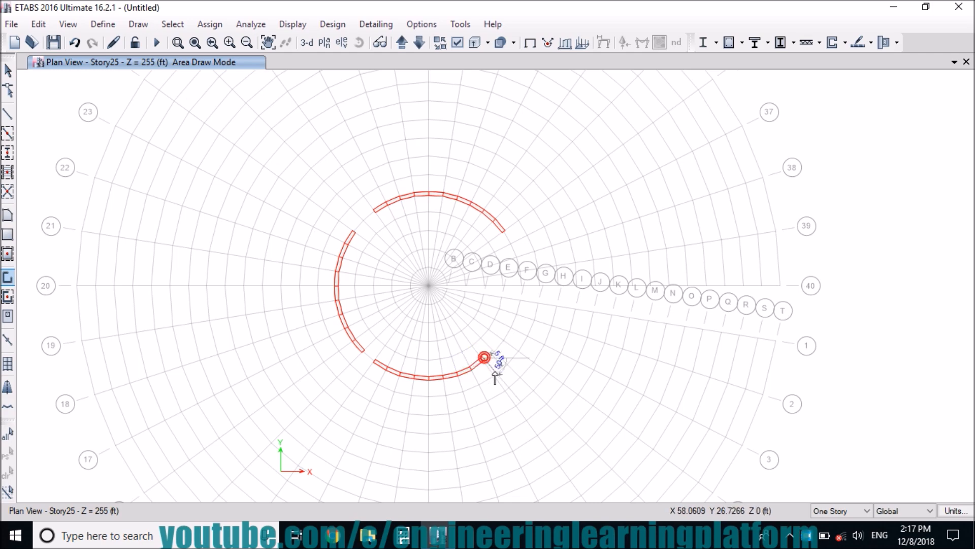
left_click(493, 350)
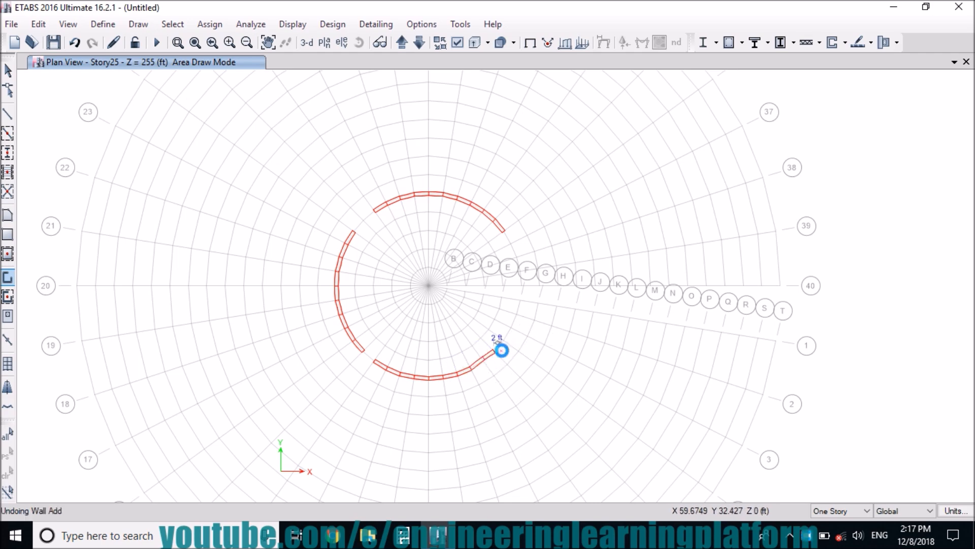
key("Escape")
left_click(473, 355)
key("Delete")
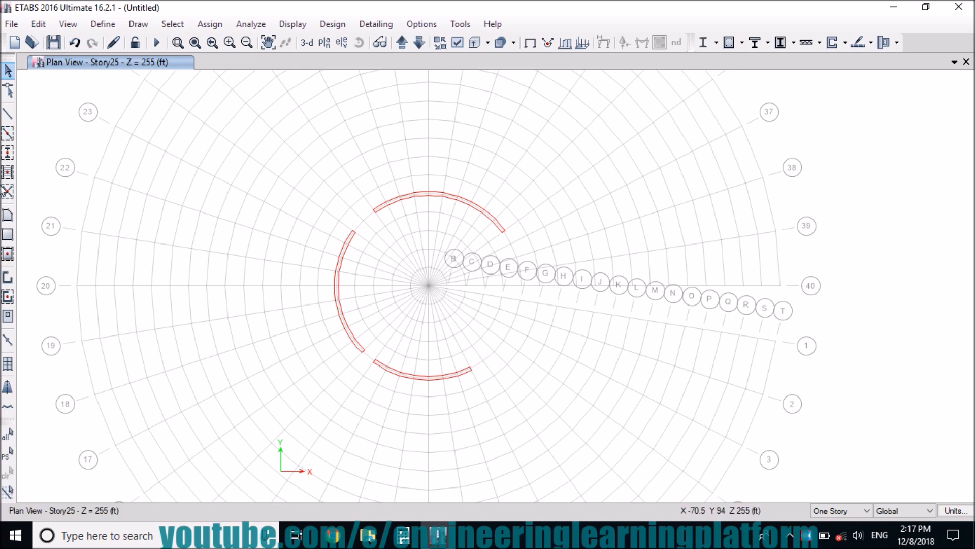
Continue the W12 wall arc along grid circle F from its end at grid line 7 to grid line 2
left_click(6, 279)
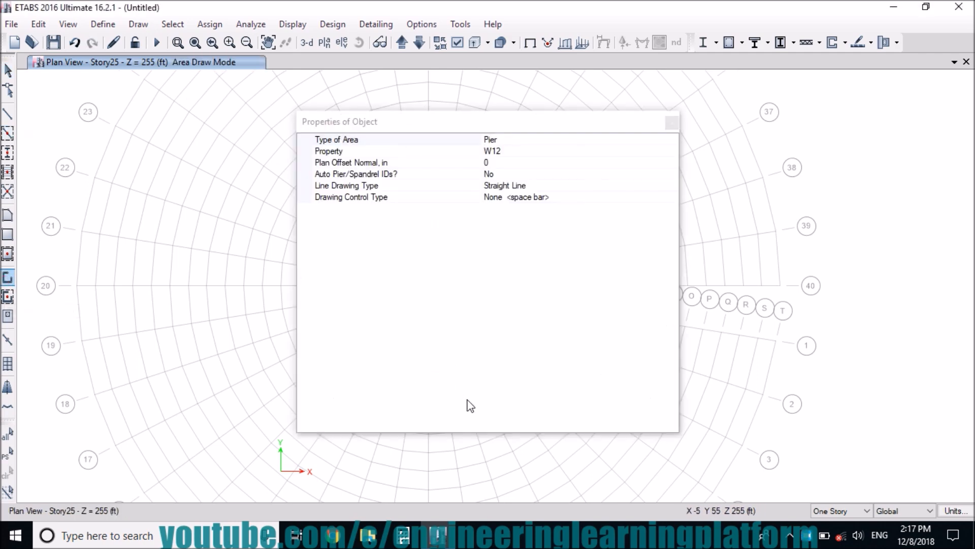
left_click(671, 125)
left_click(470, 370)
left_click(495, 352)
left_click(517, 315)
right_click(516, 314)
Extend the first W12 wall arc along grid circle F from grid line 36 to grid line 40 and end the wall drawing
left_click(503, 232)
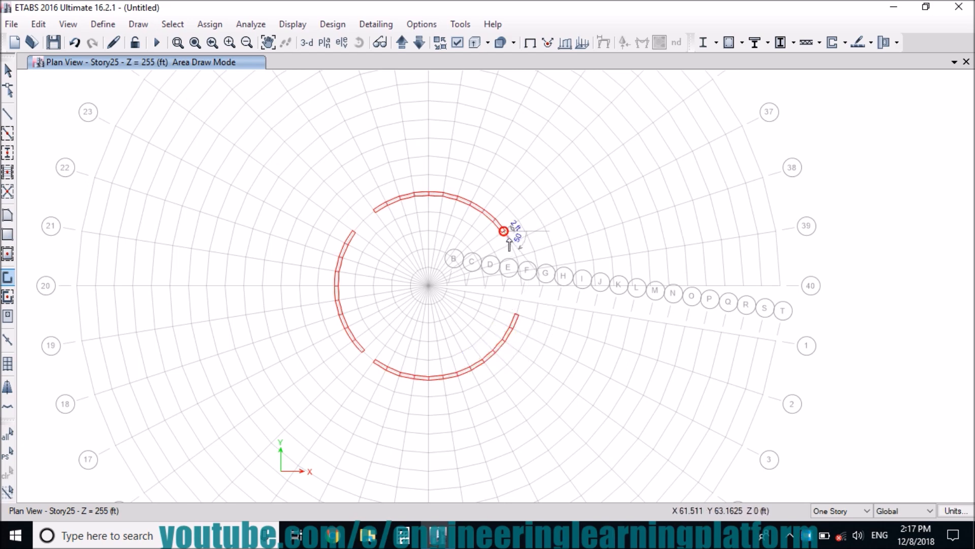
left_click(510, 244)
left_click(516, 258)
left_click(519, 271)
left_click(521, 285)
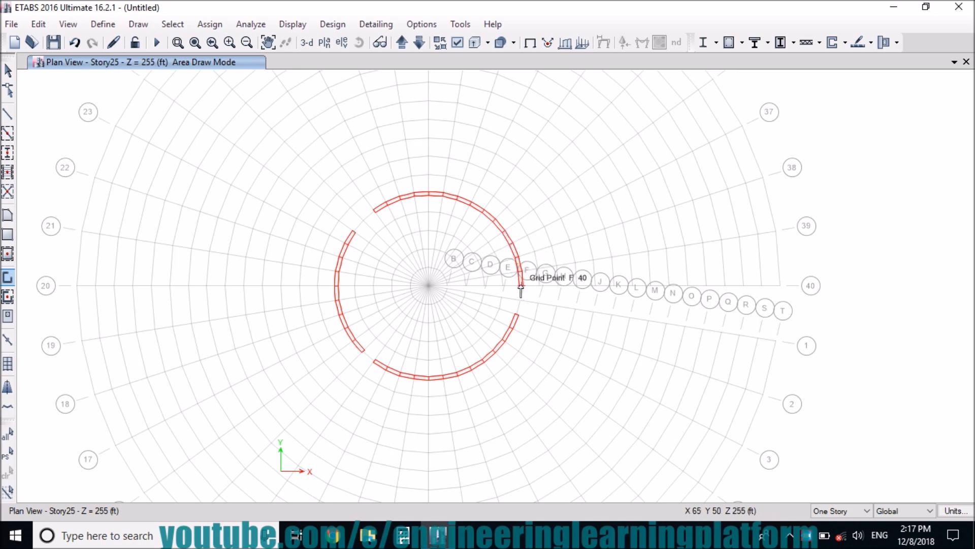
key("Escape")
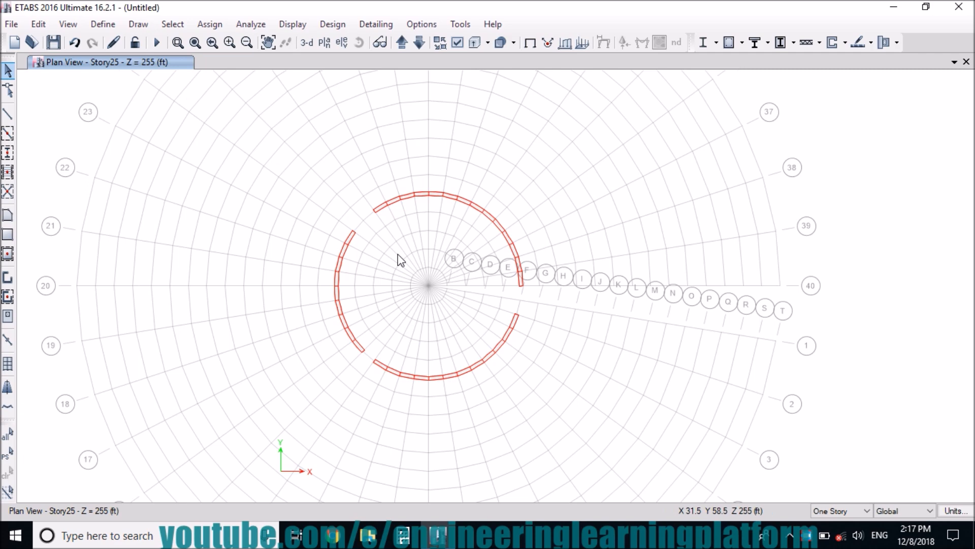
Delete the W12 wall segment between grid lines 16 and 15 on grid circle F
left_click(357, 348)
key("Delete")
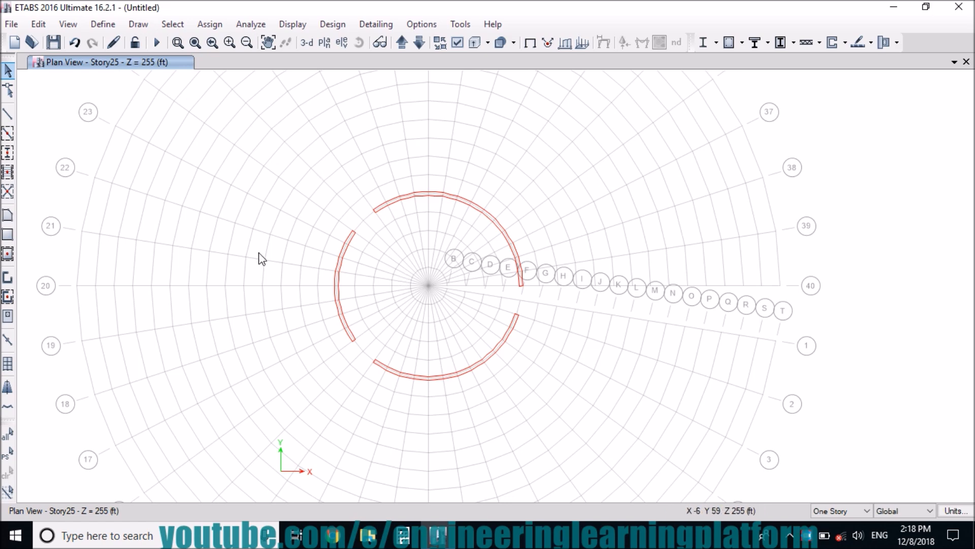
Start the quick column drawing tool and set the column section property to C14
left_click(7, 114)
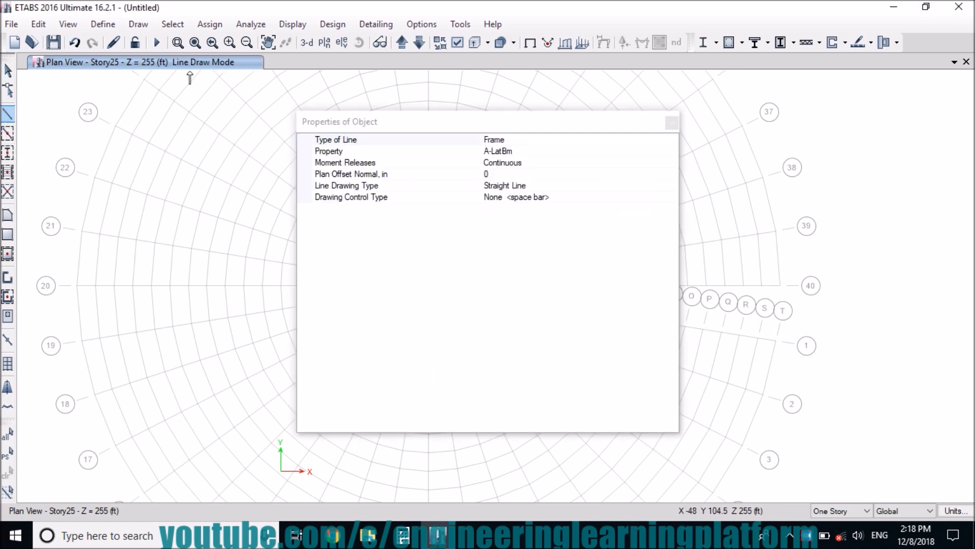
left_click(671, 123)
left_click(7, 155)
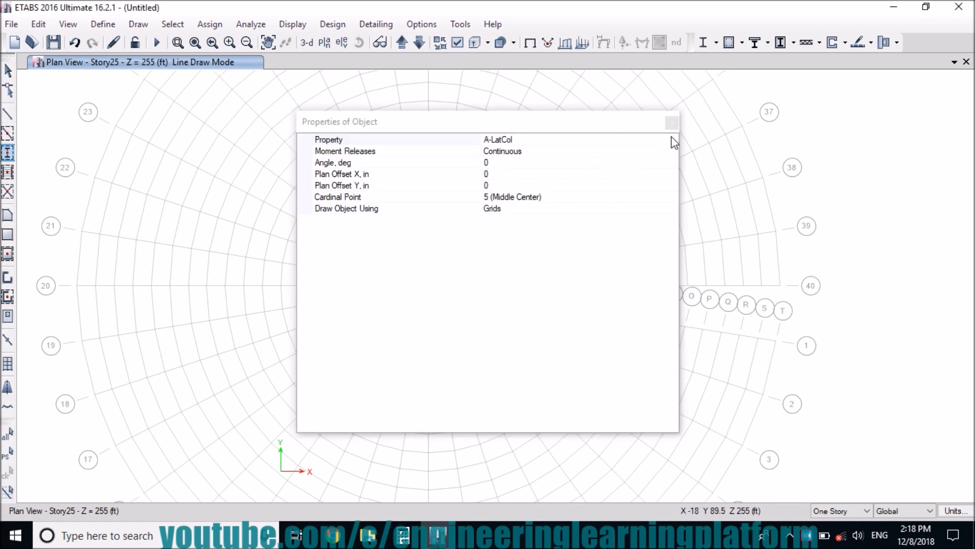
left_click(672, 140)
left_click(672, 139)
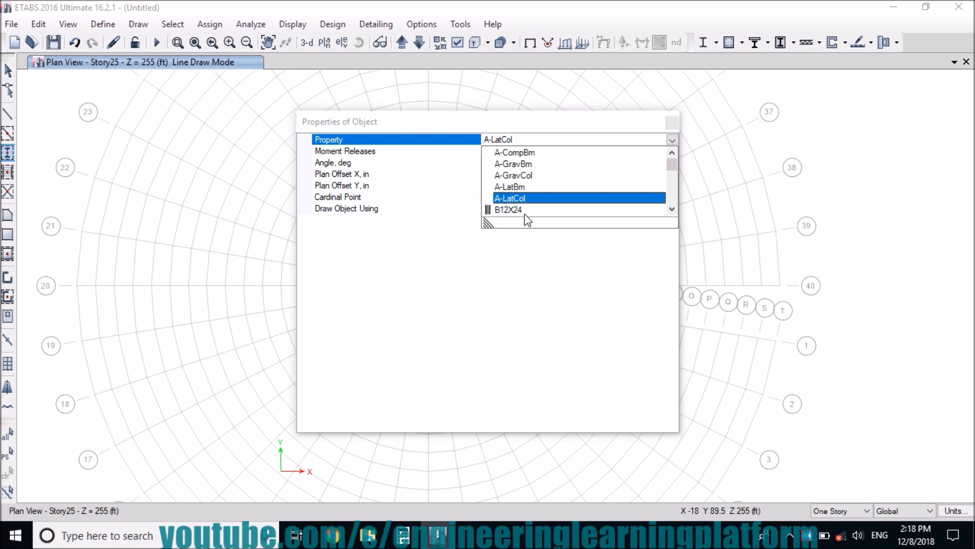
left_click(672, 210)
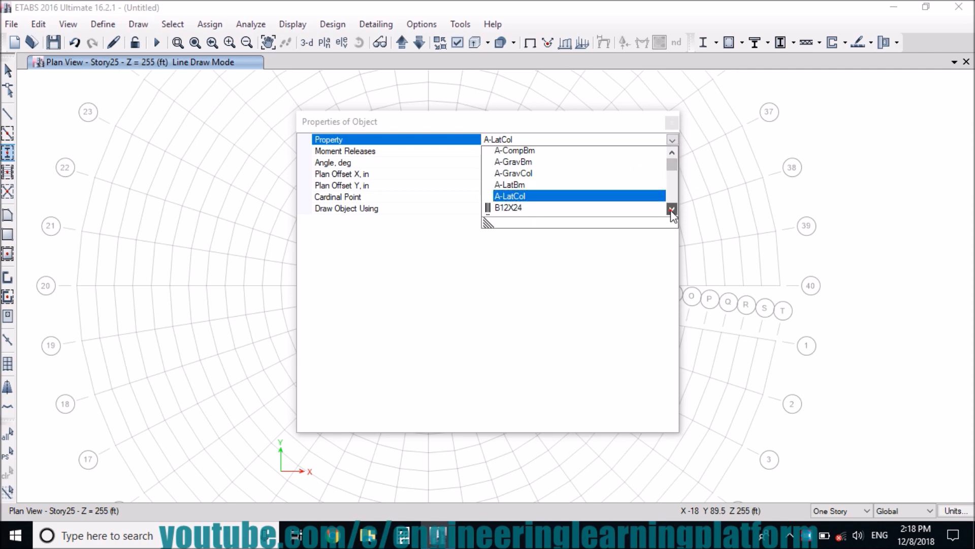
left_click(545, 210)
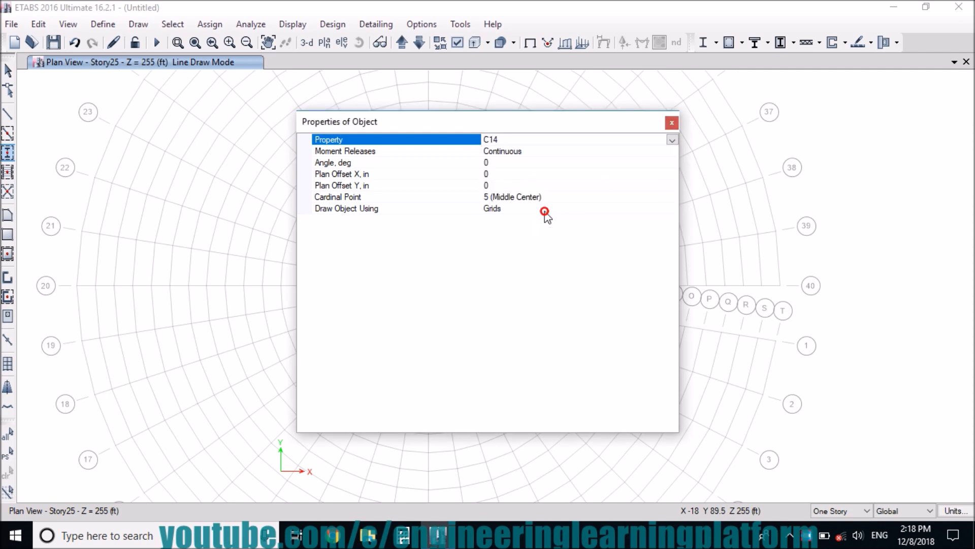
left_click(671, 123)
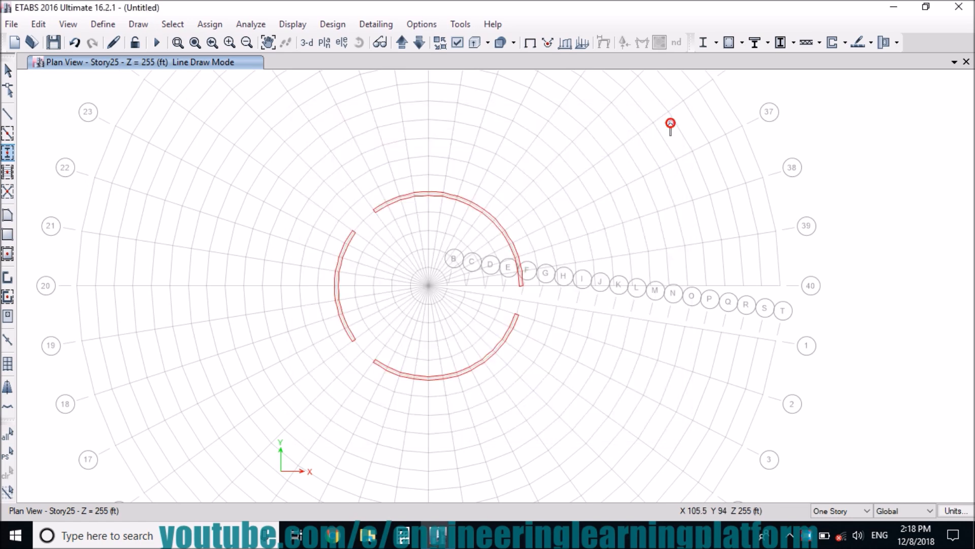
Place C14 columns on grid circle H at every second grid line, counterclockwise from grid line 24 to grid line 10
left_click(323, 209)
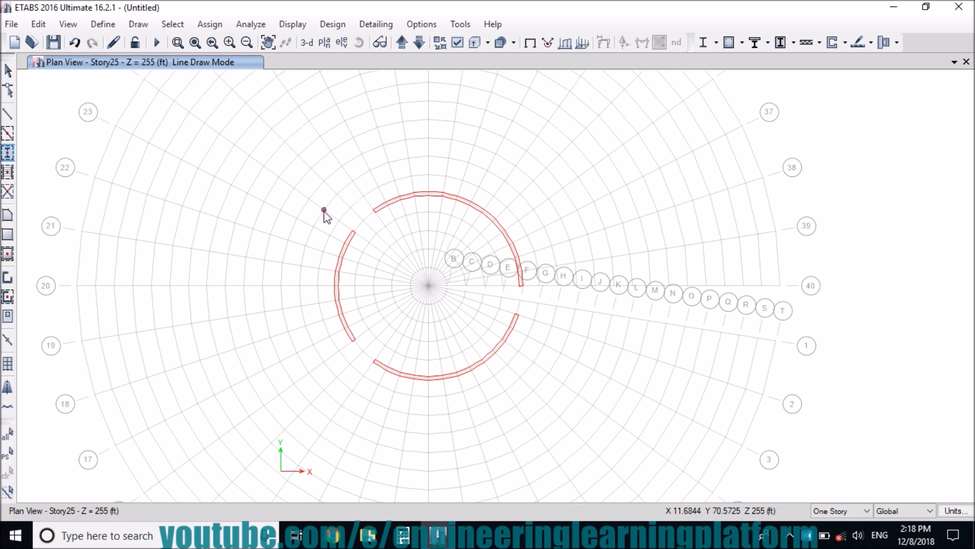
left_click(305, 246)
left_click(300, 286)
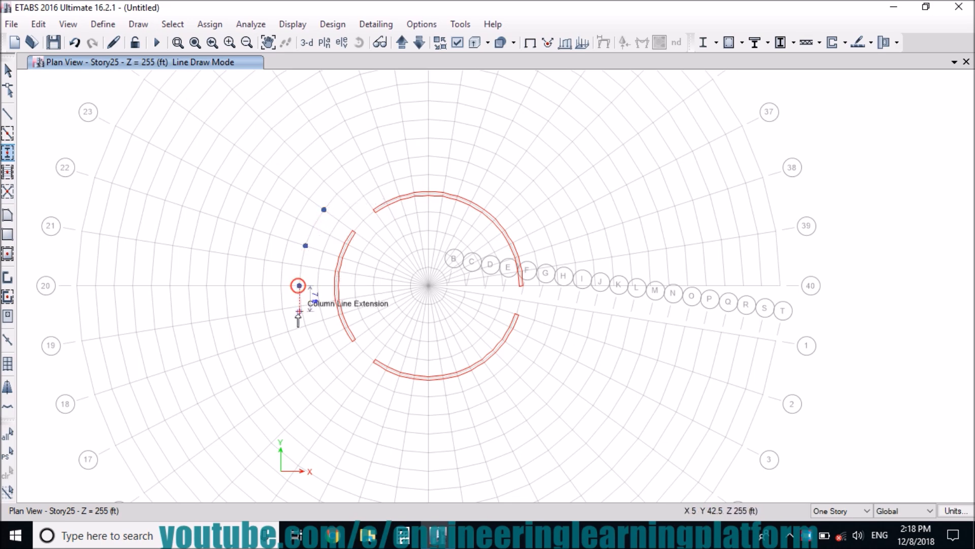
left_click(305, 325)
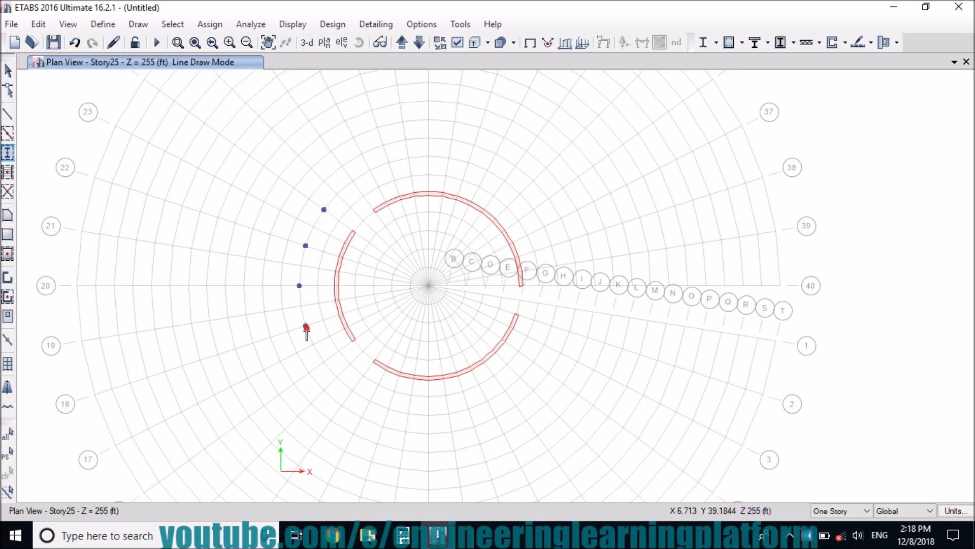
left_click(324, 362)
left_click(352, 390)
left_click(389, 409)
left_click(429, 415)
Complete the column ring on grid circle H at every second grid line, counterclockwise from grid line 8 through 40 to 26
left_click(468, 408)
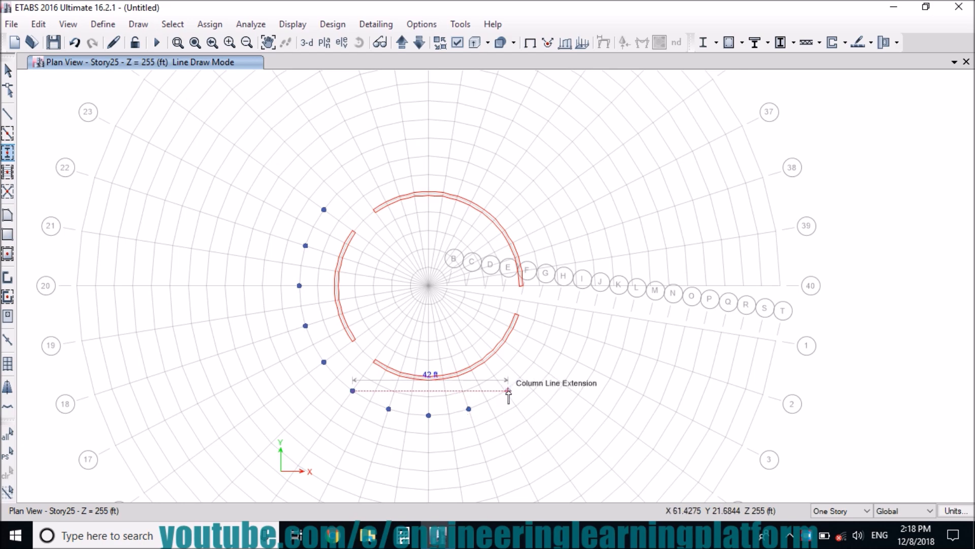
left_click(505, 391)
left_click(534, 362)
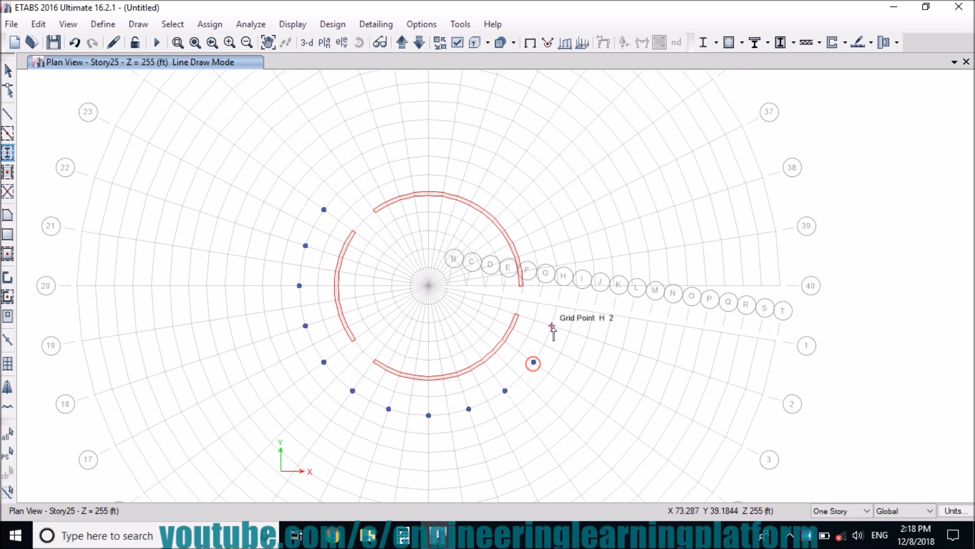
left_click(552, 325)
left_click(559, 285)
left_click(552, 245)
left_click(533, 210)
left_click(505, 180)
left_click(468, 163)
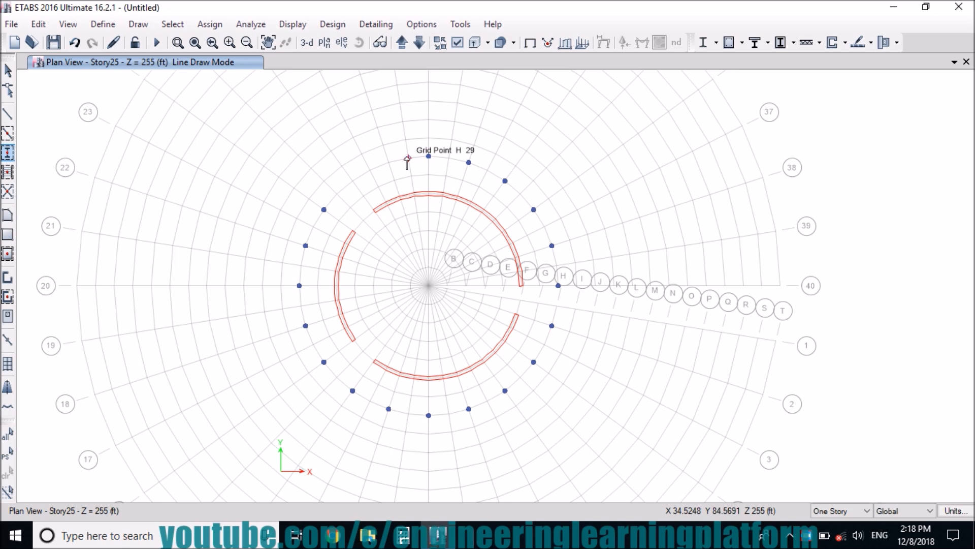
left_click(389, 162)
left_click(353, 181)
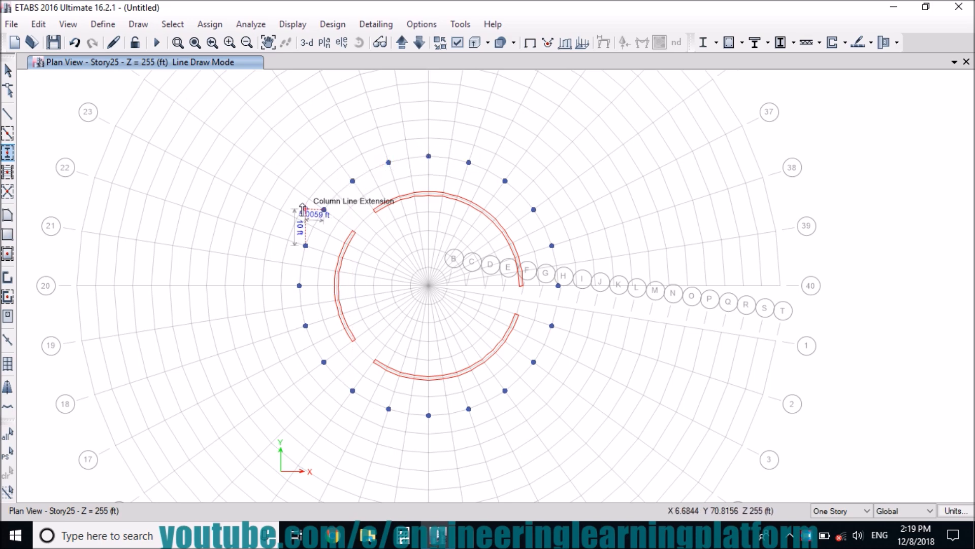
Place C14 columns on grid circle J at the odd-numbered grid lines, counterclockwise from grid line 23 to grid line 1
left_click(280, 210)
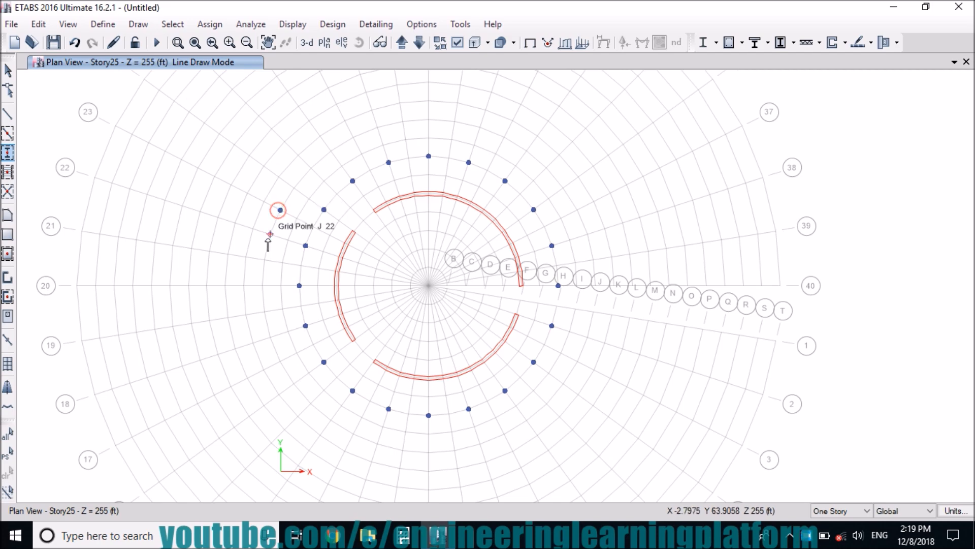
left_click(263, 312)
left_click(280, 362)
left_click(312, 403)
left_click(353, 434)
left_click(403, 450)
left_click(455, 450)
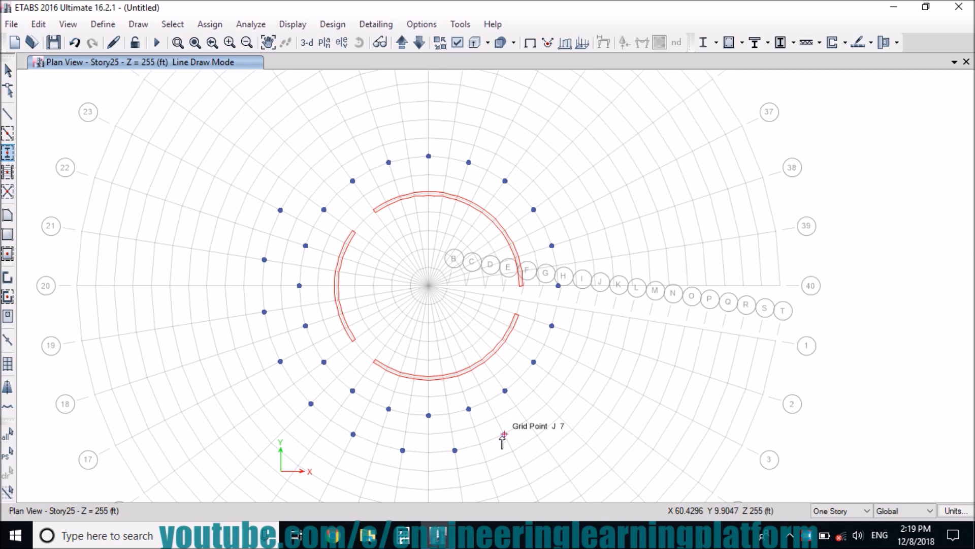
left_click(505, 434)
left_click(547, 403)
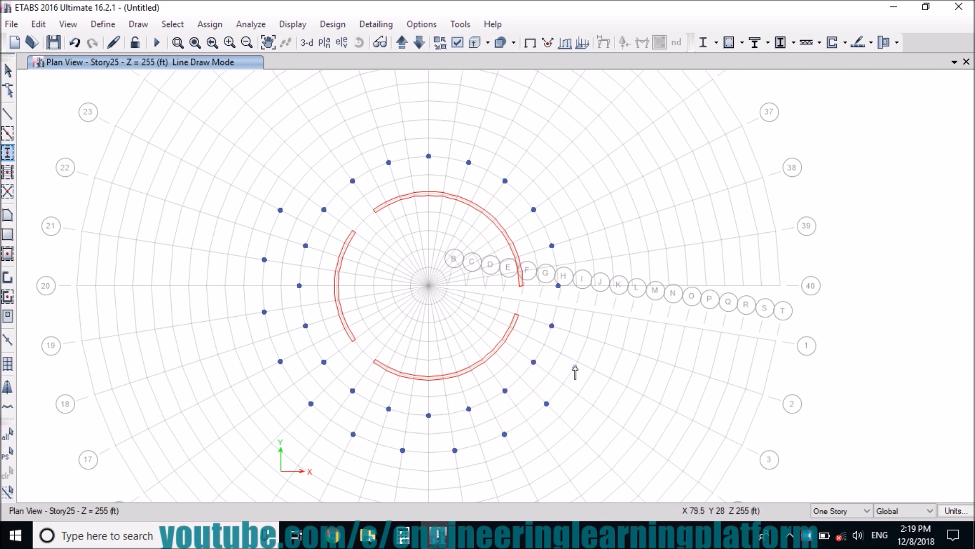
left_click(577, 362)
left_click(593, 312)
Complete the column ring on grid circle J at the odd grid lines from 39 to 25 and end the column drawing
left_click(593, 260)
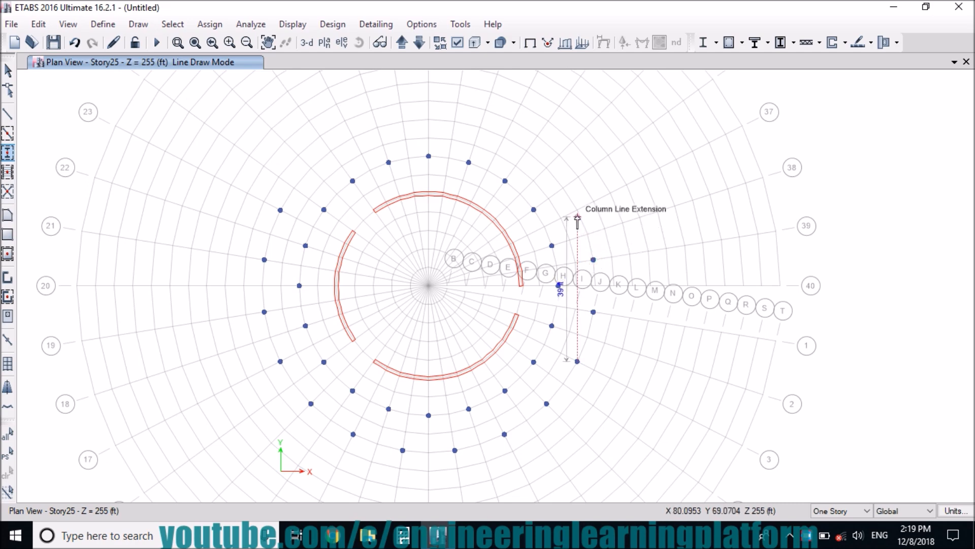
left_click(578, 210)
left_click(547, 167)
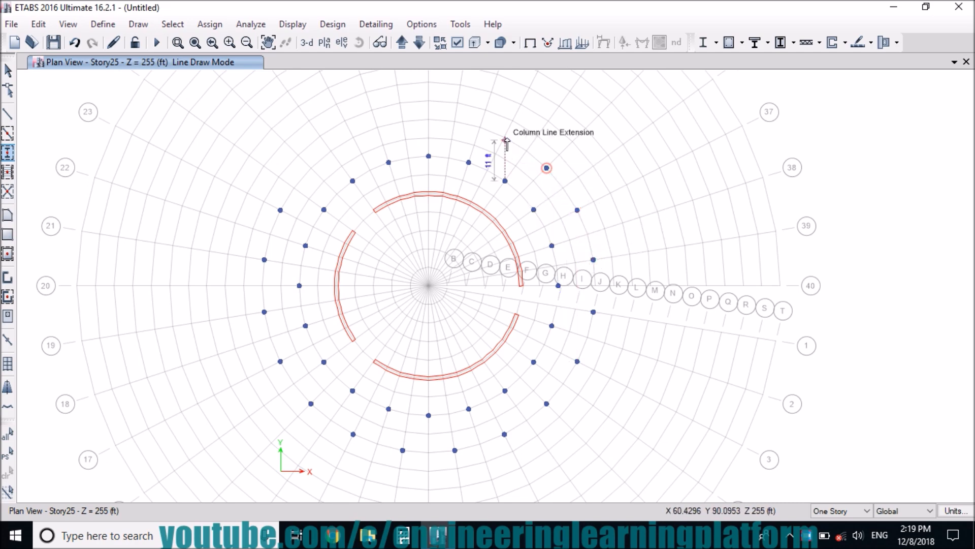
left_click(504, 137)
left_click(454, 121)
left_click(403, 121)
left_click(354, 138)
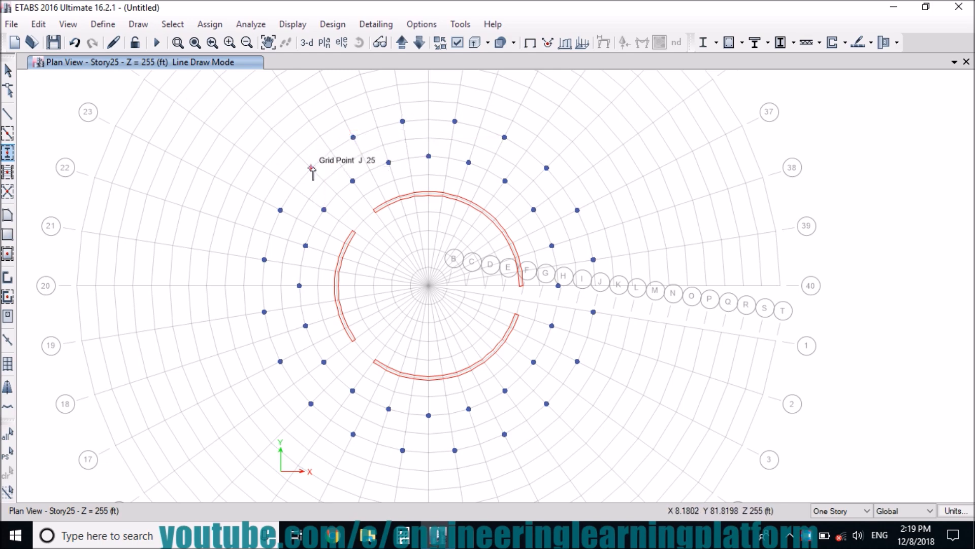
left_click(311, 168)
key("Escape")
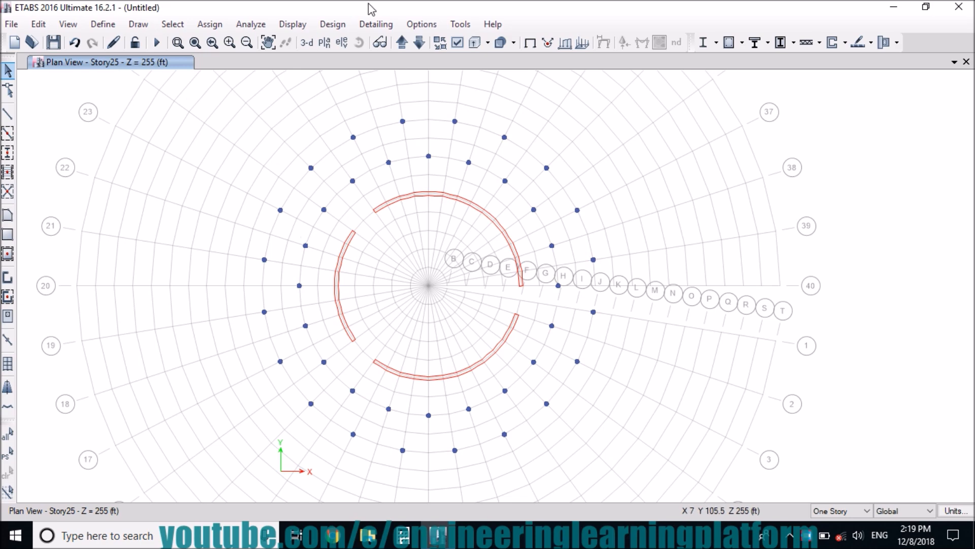
Extrude the column joint at grid point J-23 radially into frames about the column at J-19, using 5 degrees and 20 increments
left_click(246, 43)
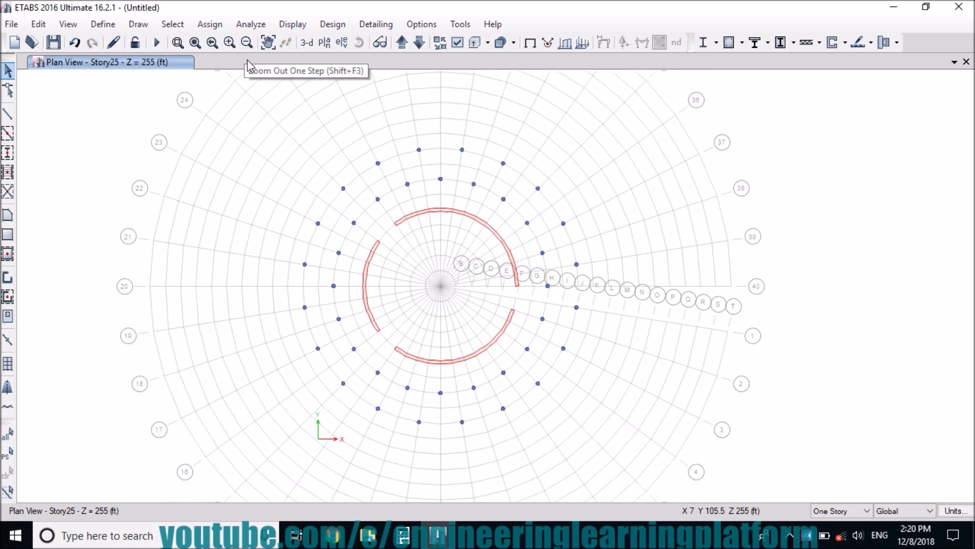
left_click_drag(325, 232, 307, 222)
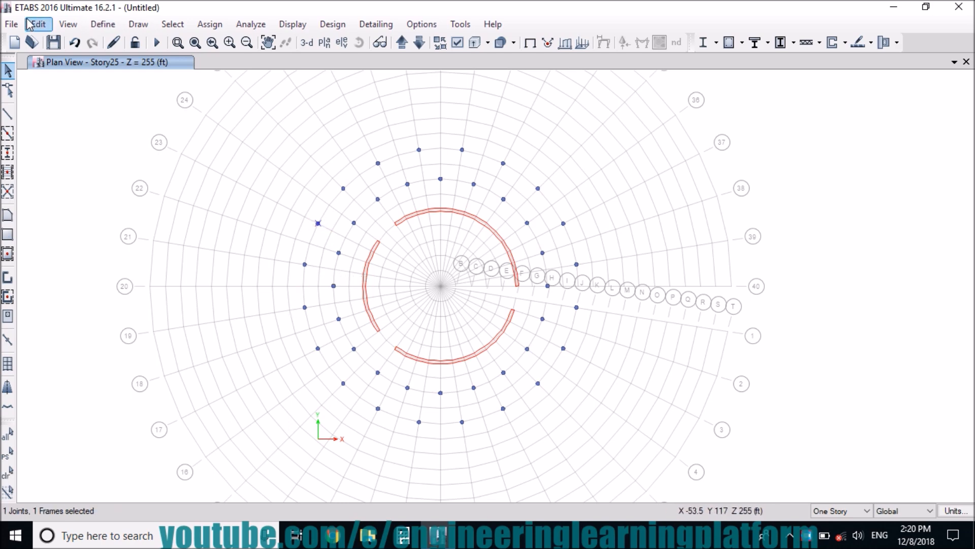
left_click(38, 25)
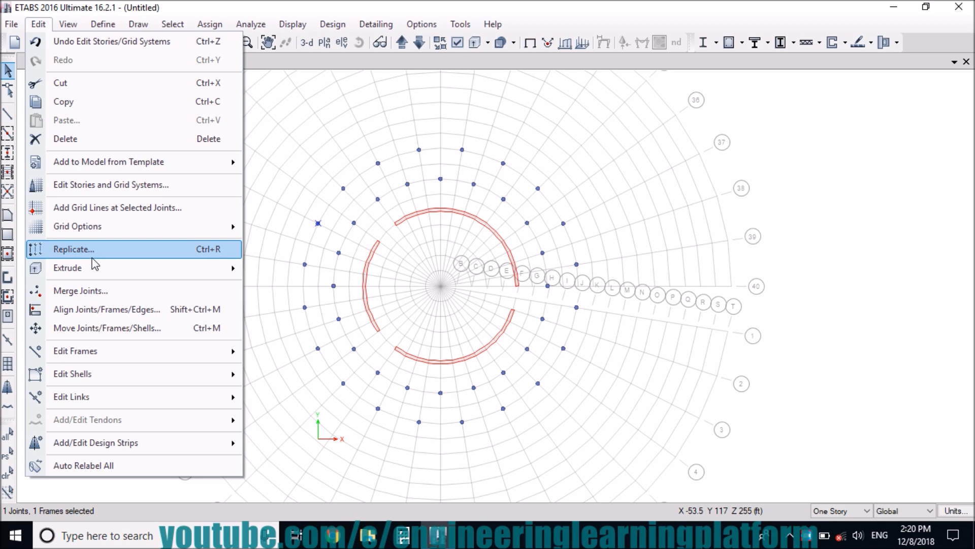
mouse_move(94, 268)
left_click(275, 277)
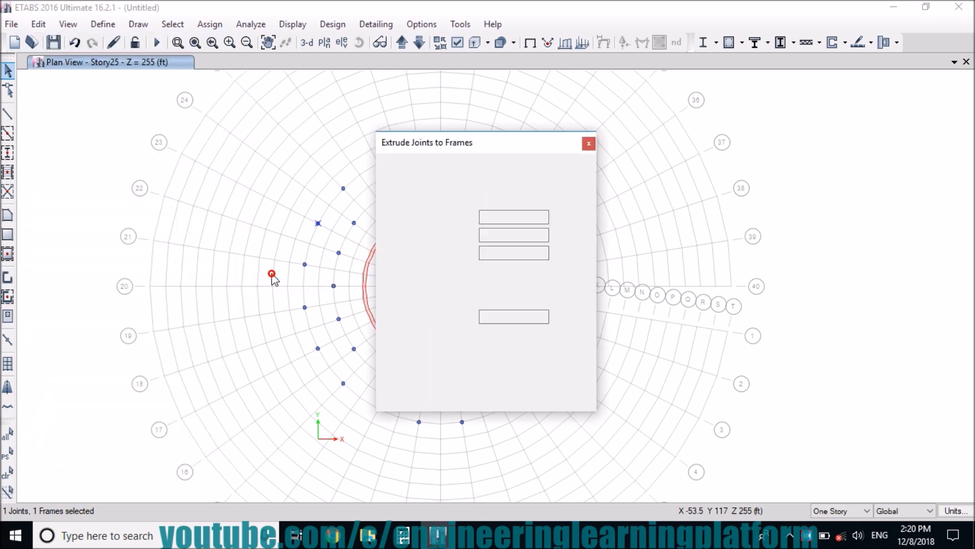
left_click(500, 179)
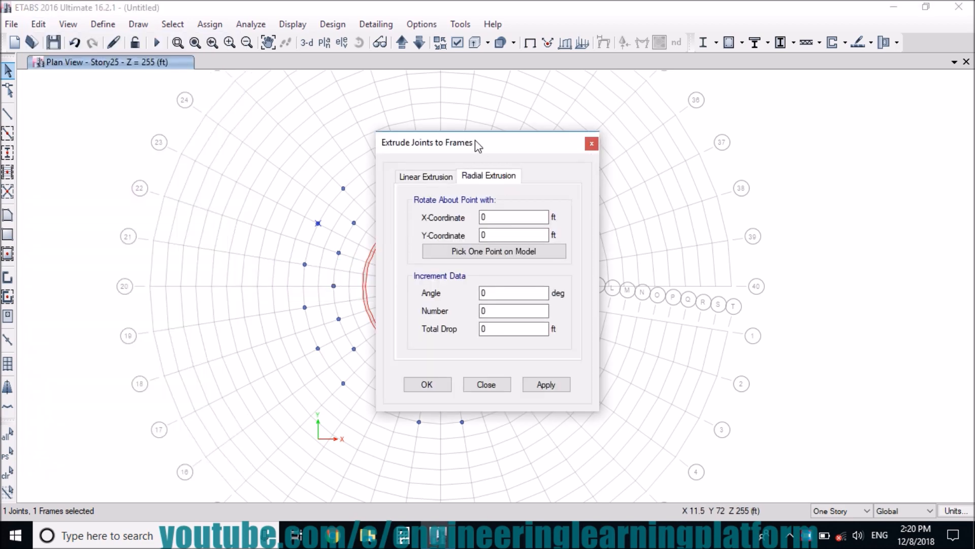
left_click_drag(478, 146, 542, 150)
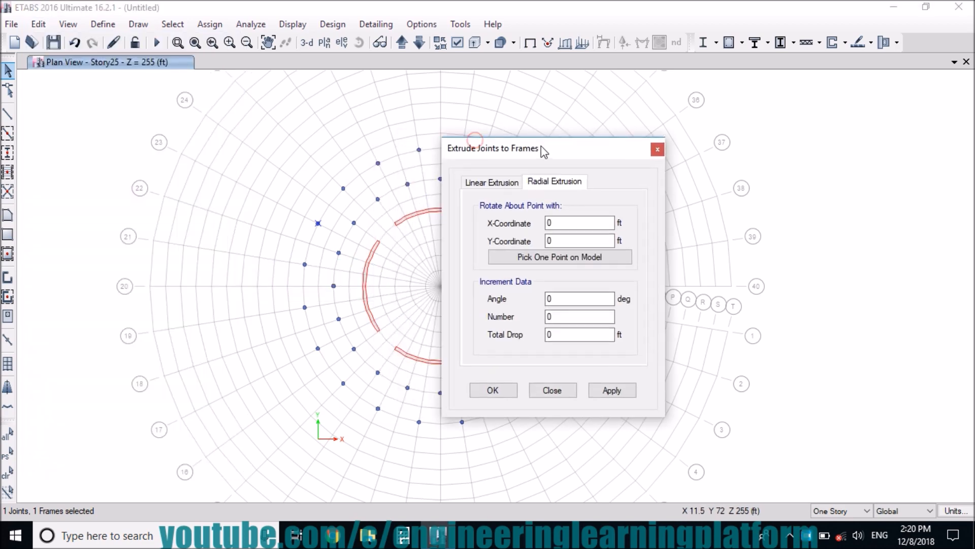
left_click(543, 257)
left_click(303, 307)
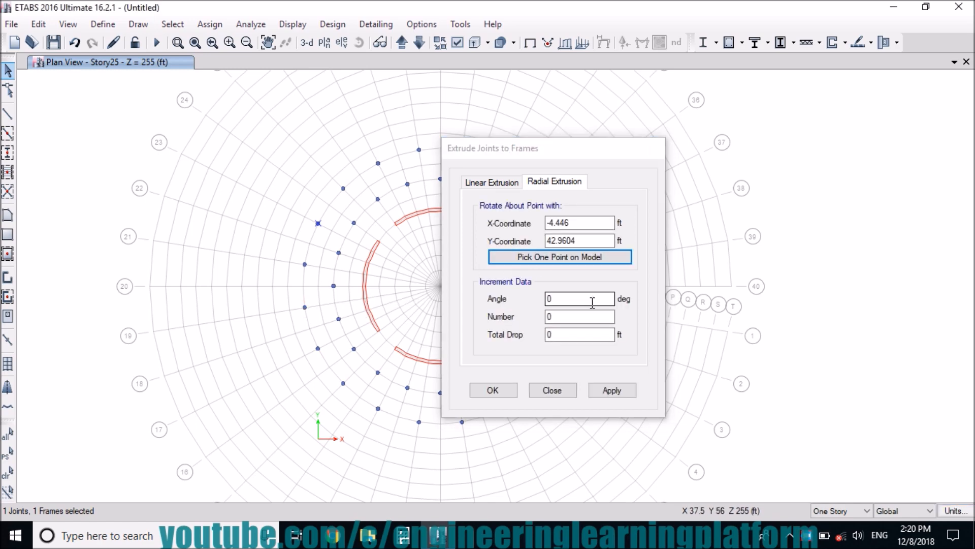
left_click(566, 298)
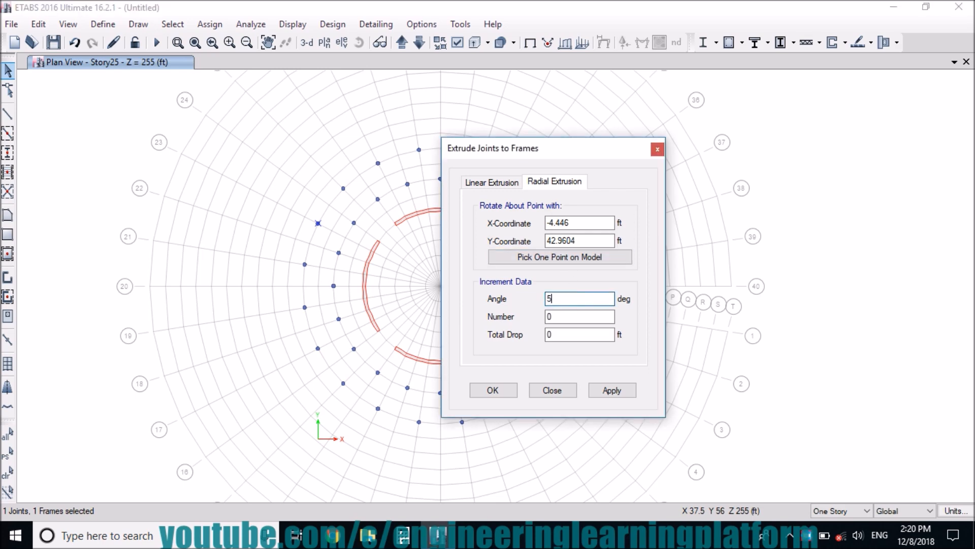
left_click_drag(562, 318, 548, 317)
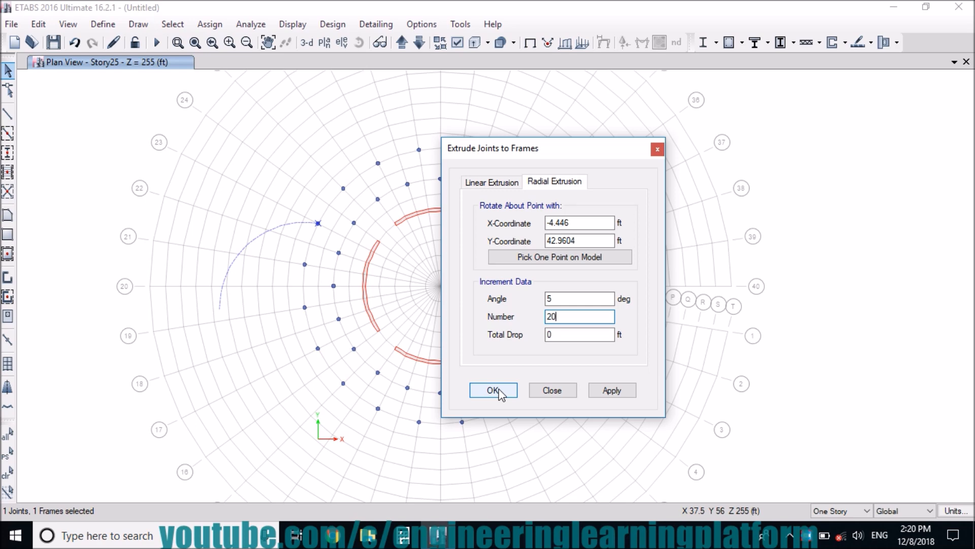
left_click(493, 390)
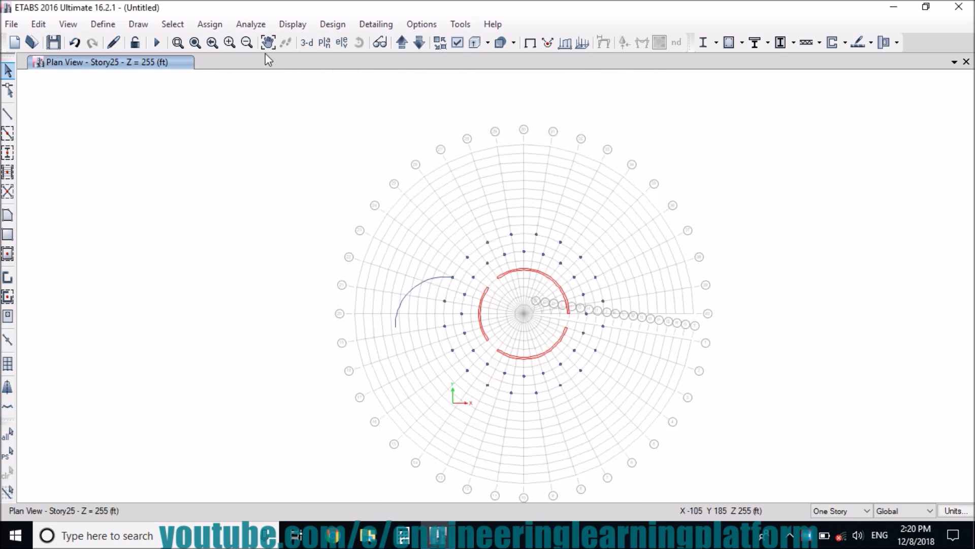
Select the column joint at grid point J-17 and set up its radial extrusion to frames with an angle of -5 degrees
left_click(177, 42)
left_click_drag(351, 216, 536, 430)
left_click_drag(534, 364, 510, 340)
left_click(38, 24)
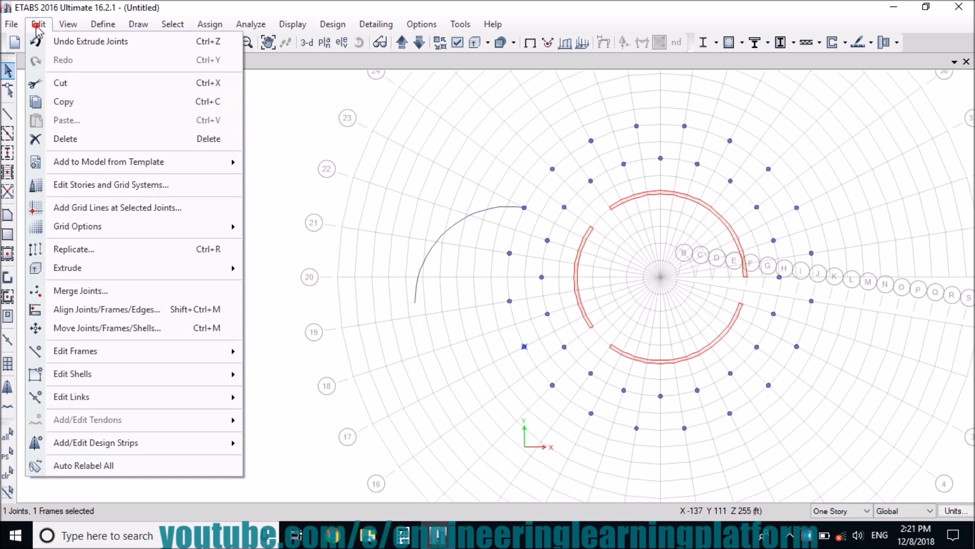
mouse_move(122, 275)
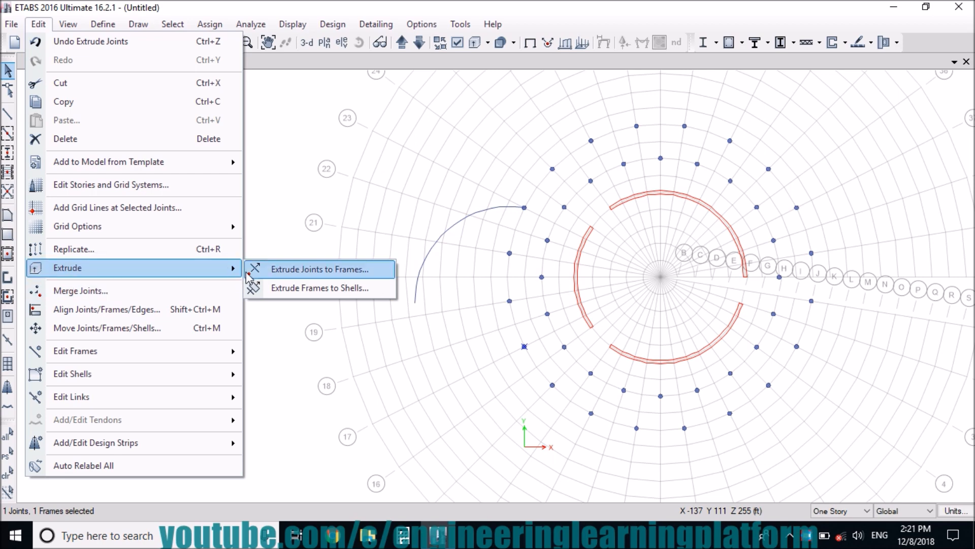
left_click(272, 276)
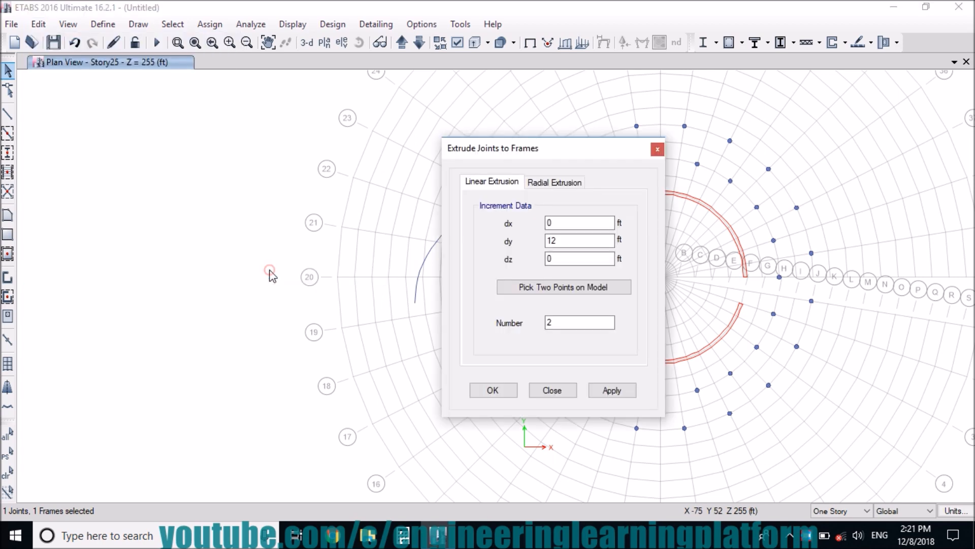
left_click(556, 182)
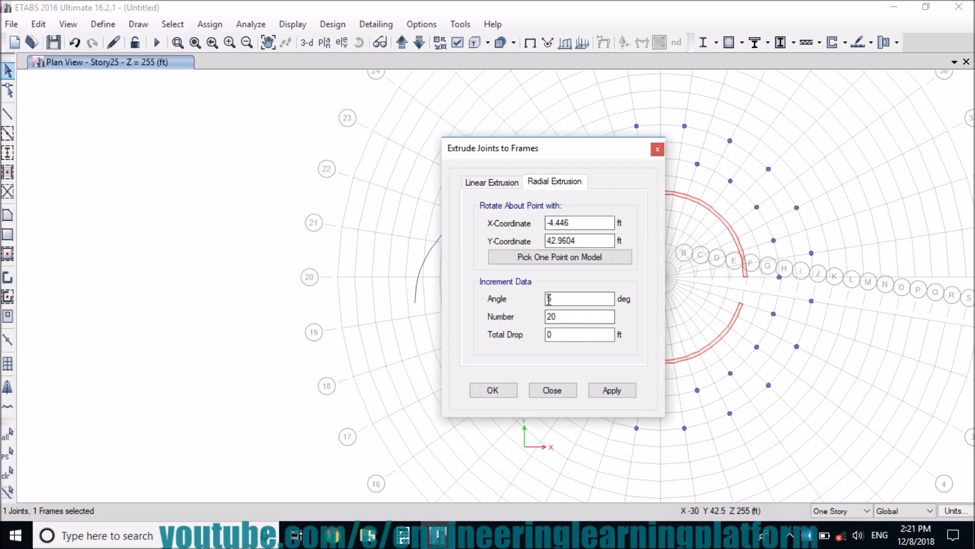
left_click_drag(579, 155, 261, 163)
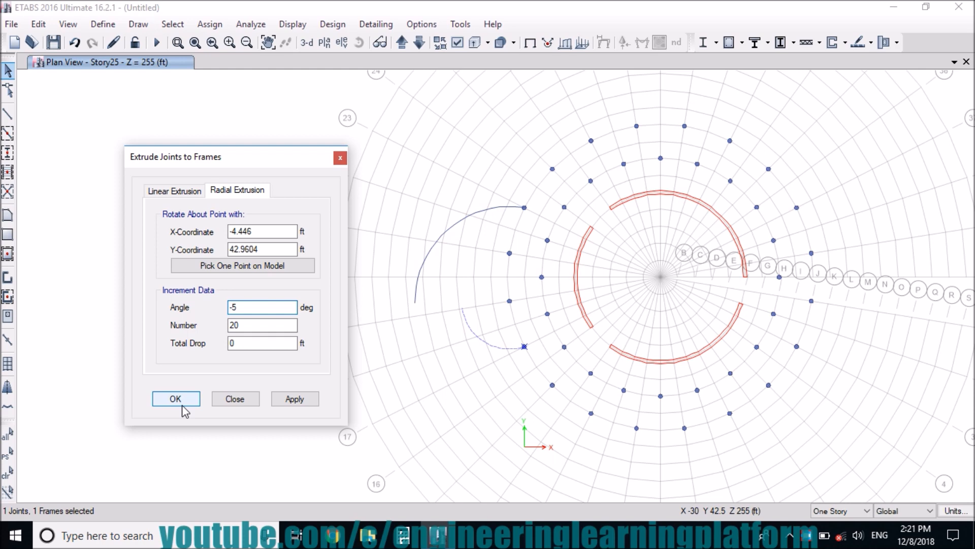
Set the column at J-21 as the rotation centre and extrude the selected joint into frames with 20 increments
left_click(273, 272)
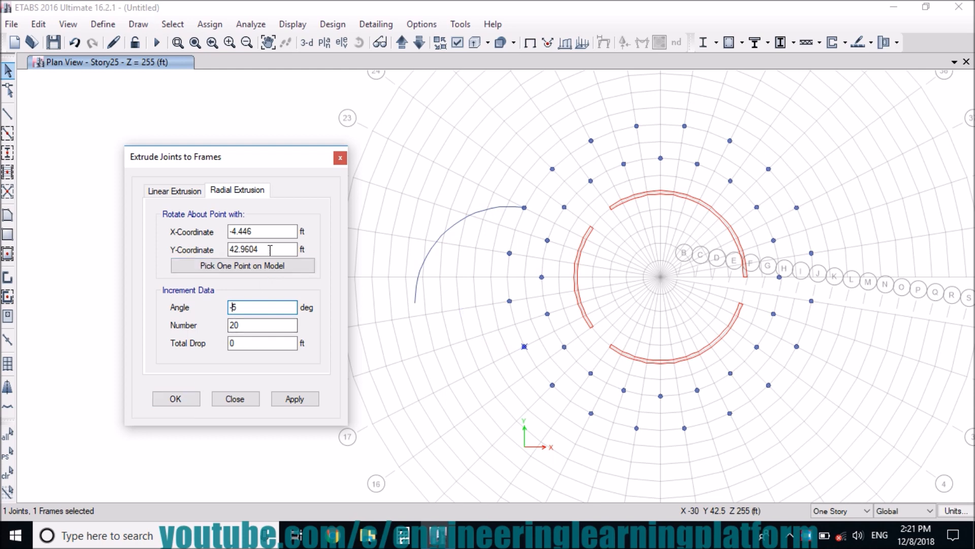
left_click(267, 268)
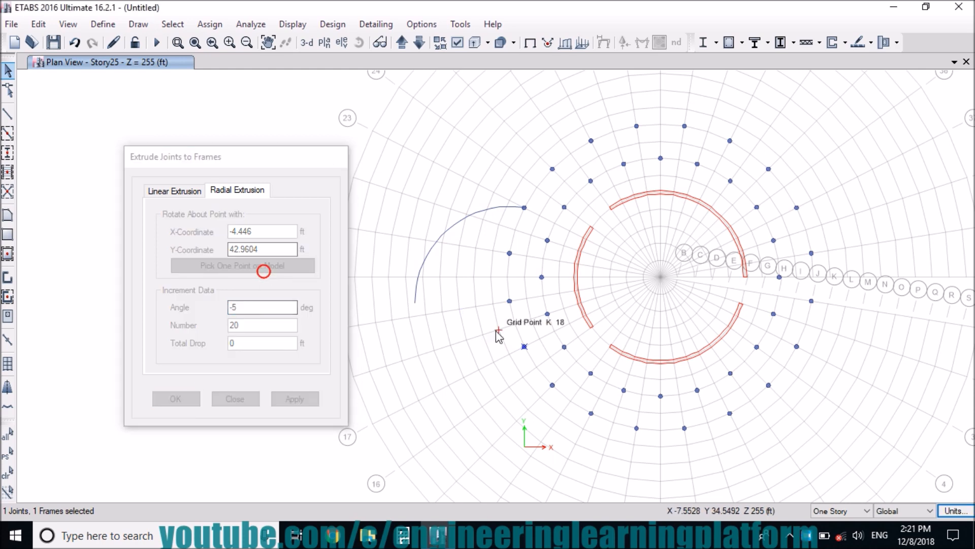
left_click(510, 301)
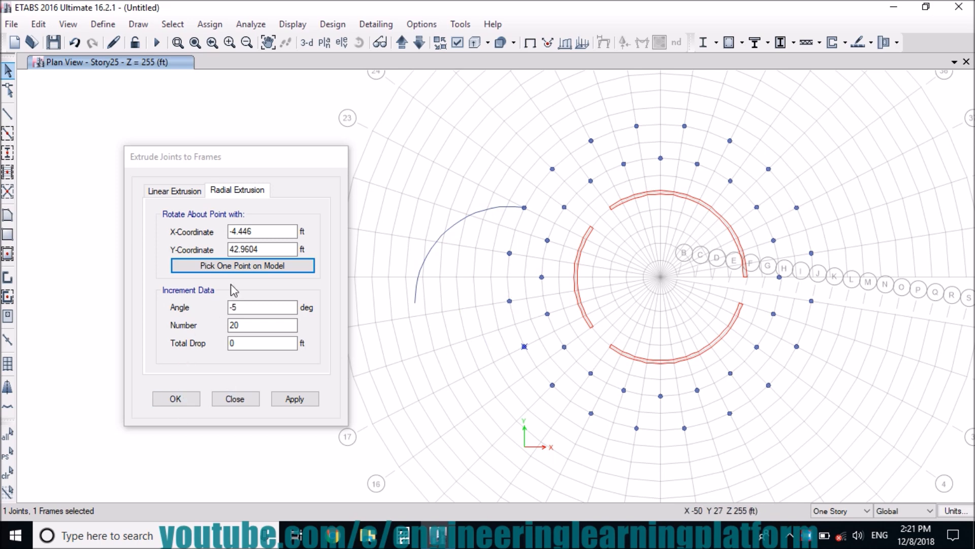
left_click(237, 267)
left_click(510, 254)
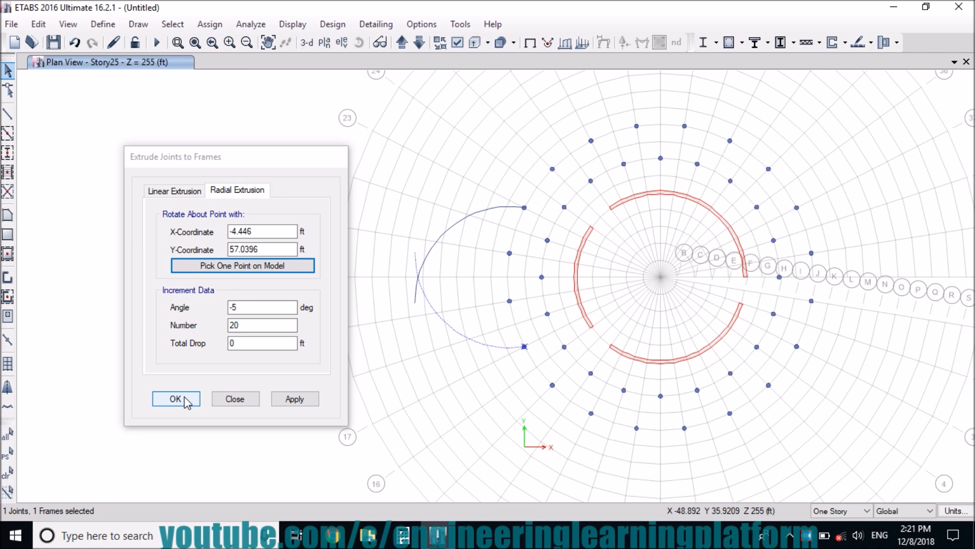
left_click(176, 399)
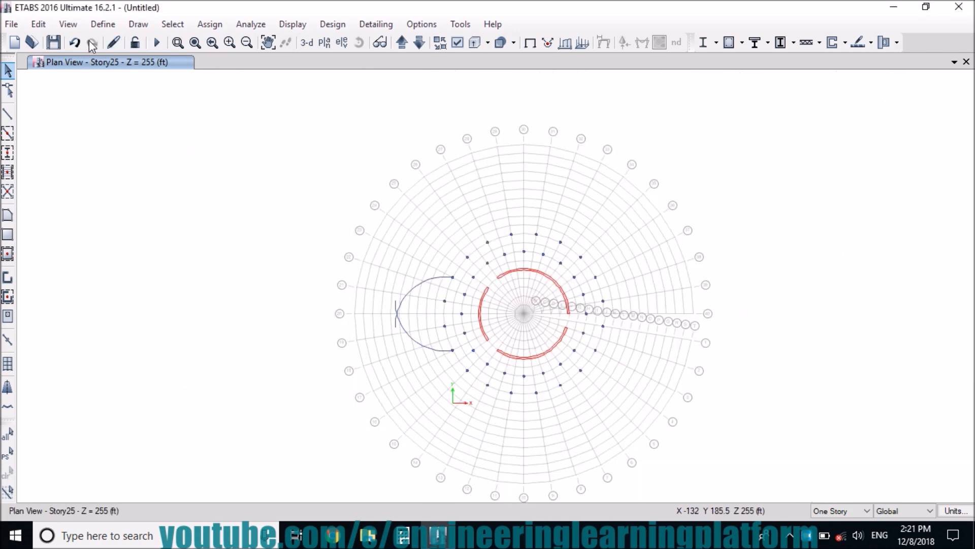
Delete the frame segments of both arcs that extend past their crossing near grid line 20
left_click(178, 42)
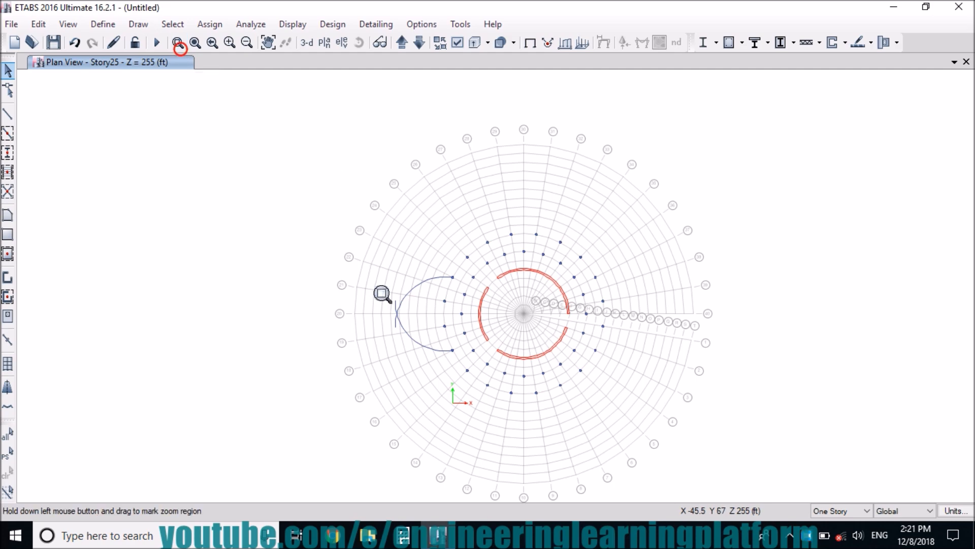
left_click_drag(356, 279, 432, 358)
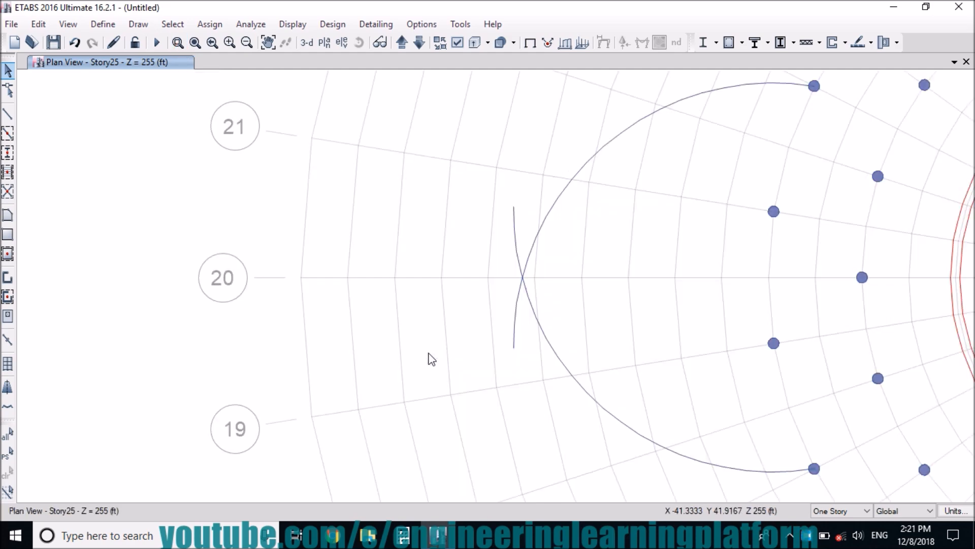
left_click_drag(521, 360, 506, 283)
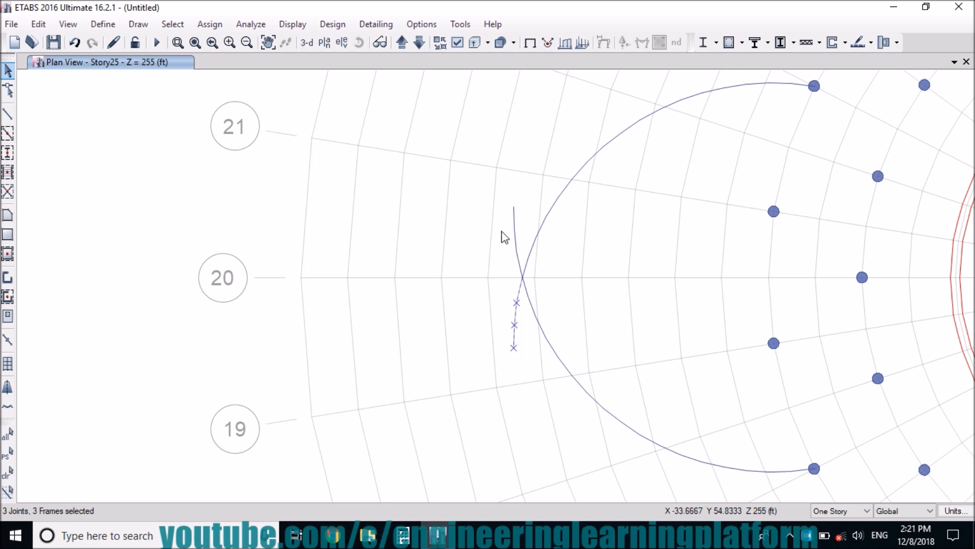
left_click_drag(520, 194, 510, 274)
key("Delete")
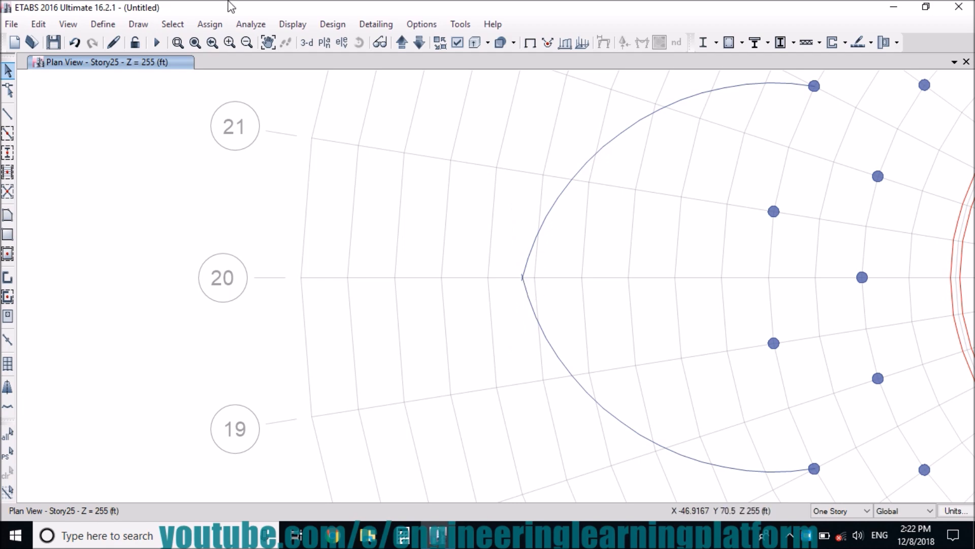
Reshape the last frame of each arc so that both arcs end at one shared point by grid line 20
left_click(178, 42)
left_click_drag(474, 222, 563, 342)
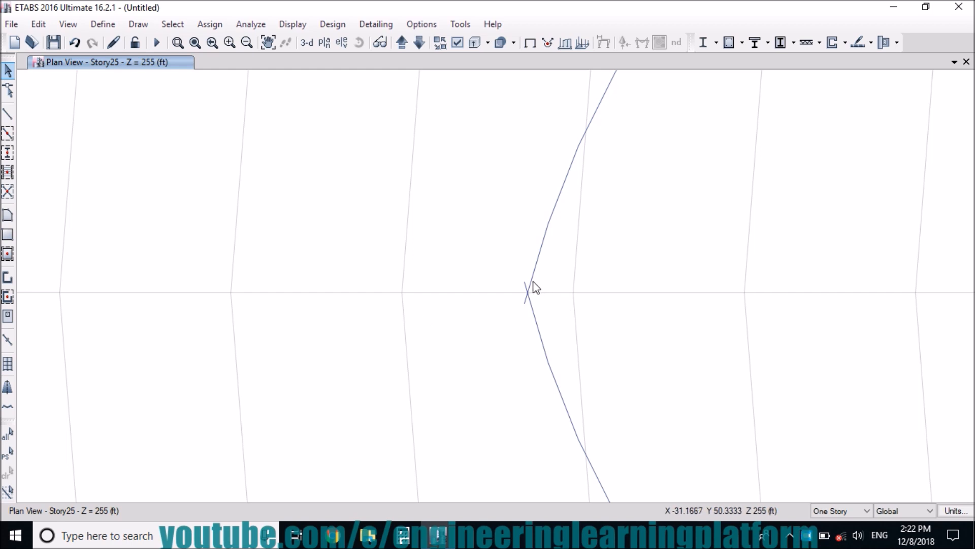
left_click(7, 90)
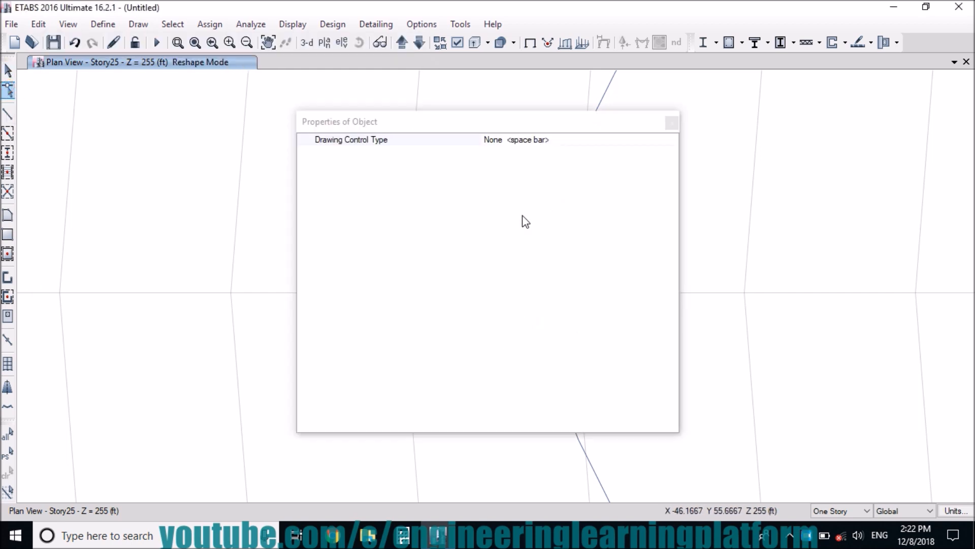
left_click(672, 123)
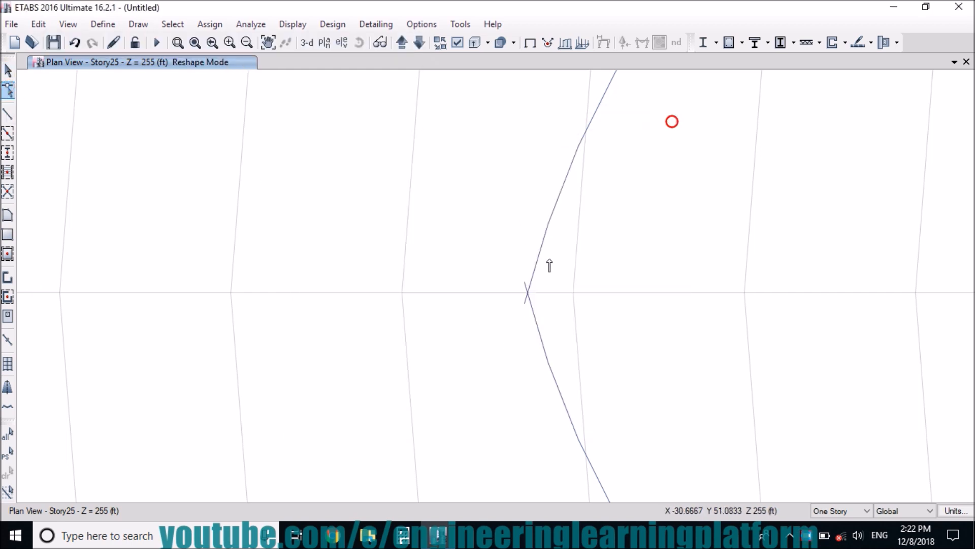
left_click(523, 304)
left_click_drag(524, 305, 514, 290)
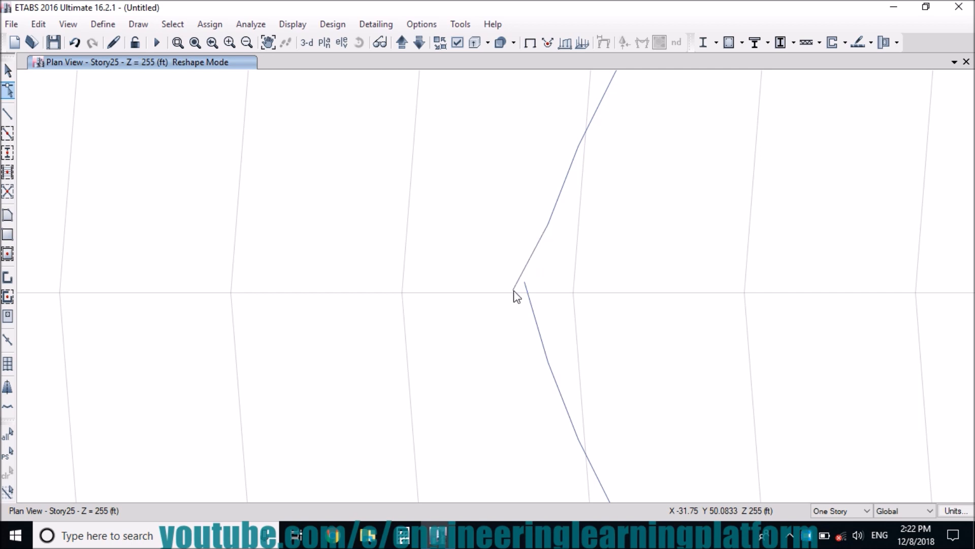
left_click(531, 306)
left_click_drag(524, 282, 513, 290)
key("Escape")
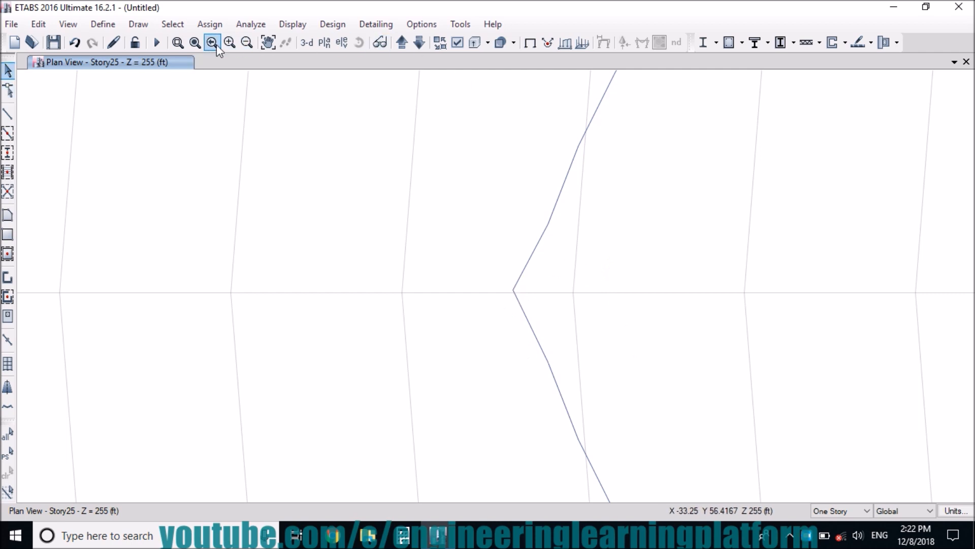
Replicate all frames of the joined arcs by mirroring them about the Y-direction line through the grid centre at X 40 ft
left_click(245, 44)
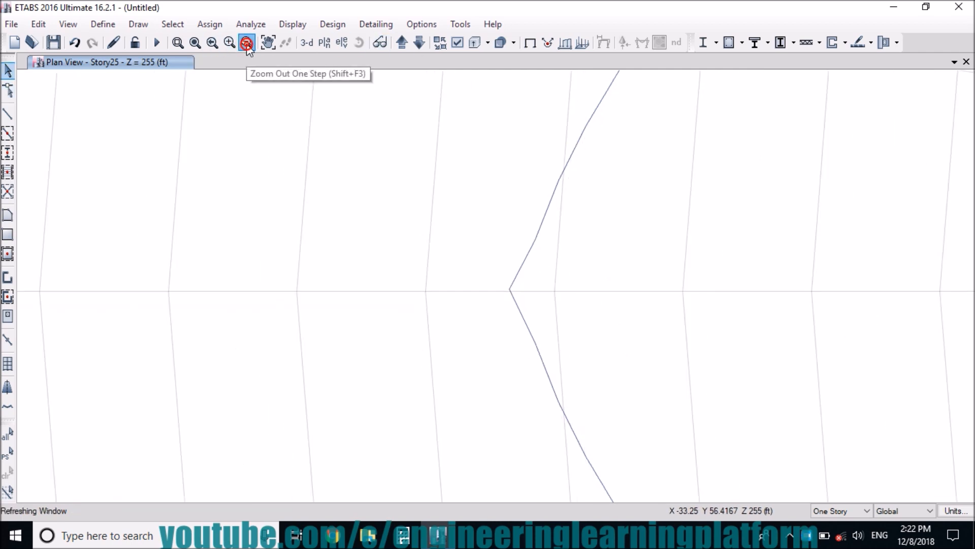
left_click(245, 43)
left_click(246, 43)
left_click(246, 44)
left_click(246, 44)
left_click(246, 44)
left_click(245, 44)
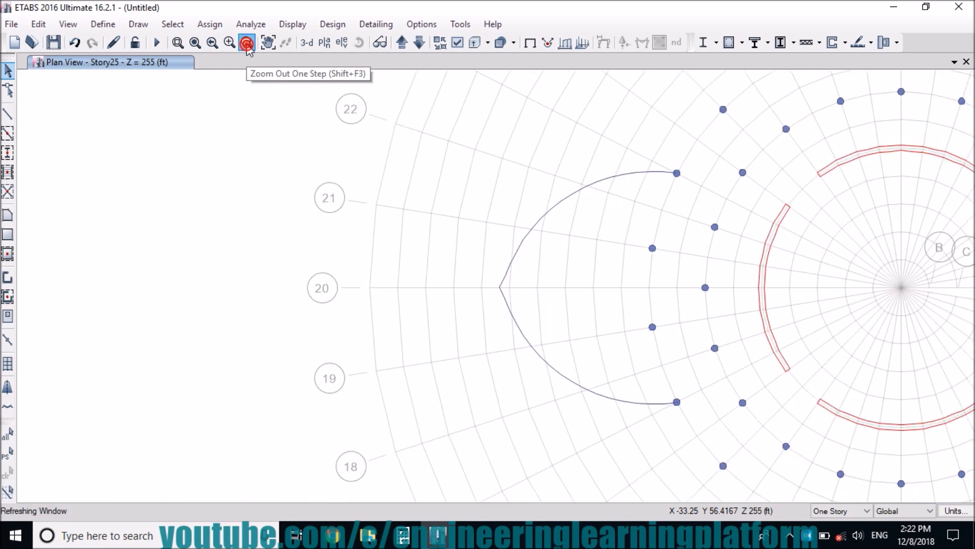
left_click(245, 44)
left_click(246, 43)
left_click(245, 44)
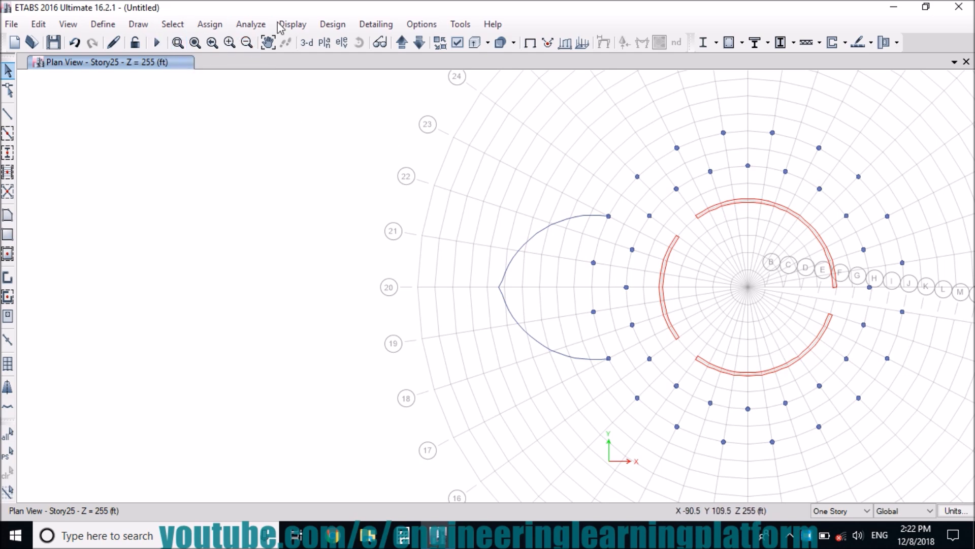
left_click(264, 43)
mouse_move(661, 231)
left_mouse_down()
mouse_move(620, 264)
mouse_move(474, 246)
mouse_move(456, 254)
left_mouse_up()
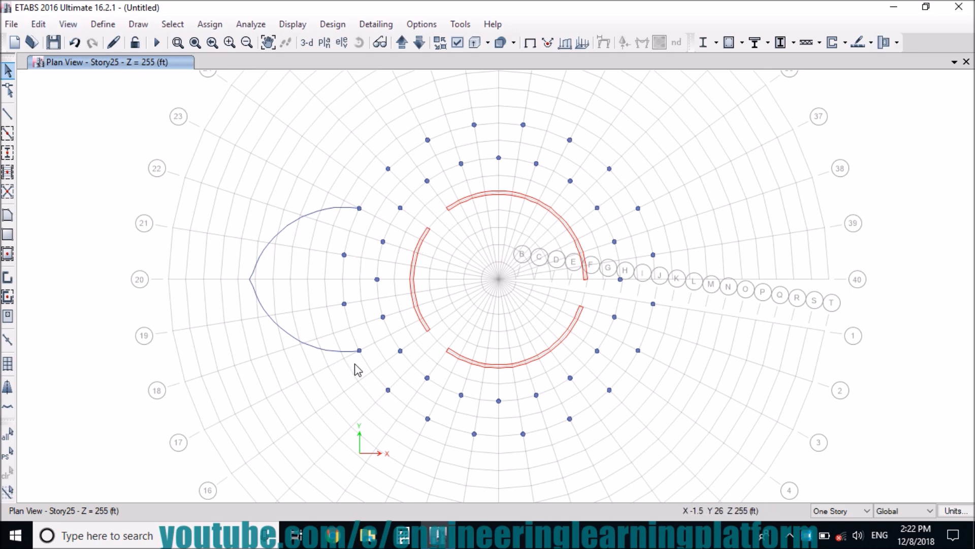
left_click_drag(355, 363, 216, 326)
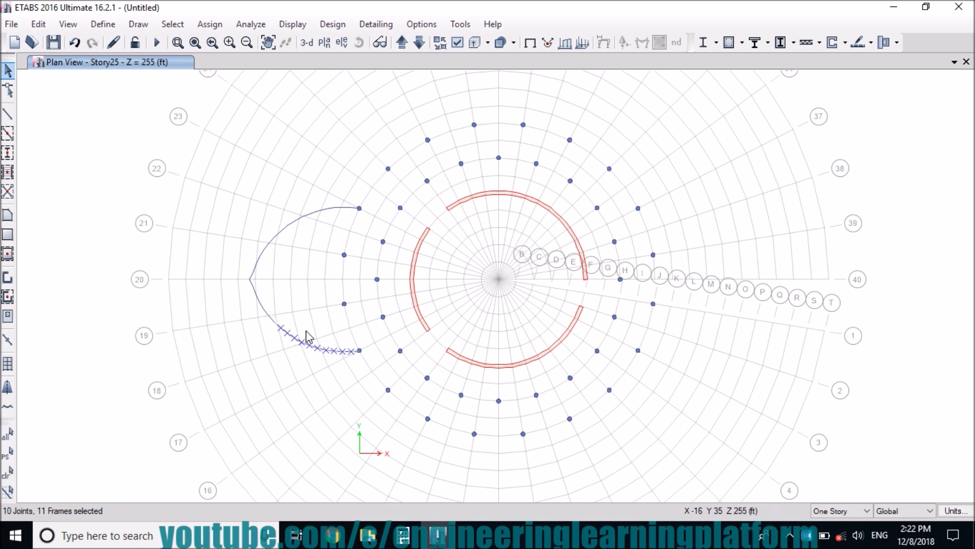
left_click_drag(304, 336, 200, 220)
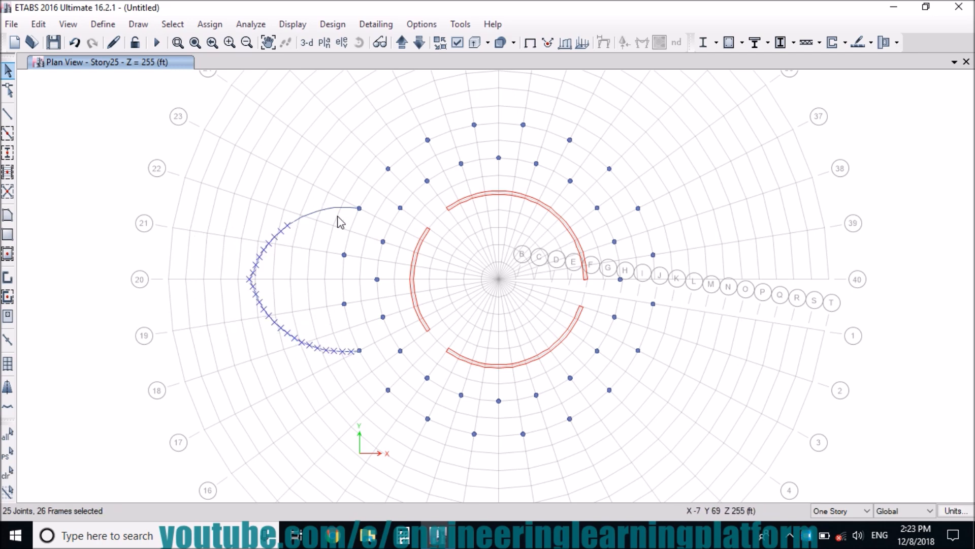
left_click_drag(354, 224, 280, 198)
left_click(38, 24)
left_click(107, 249)
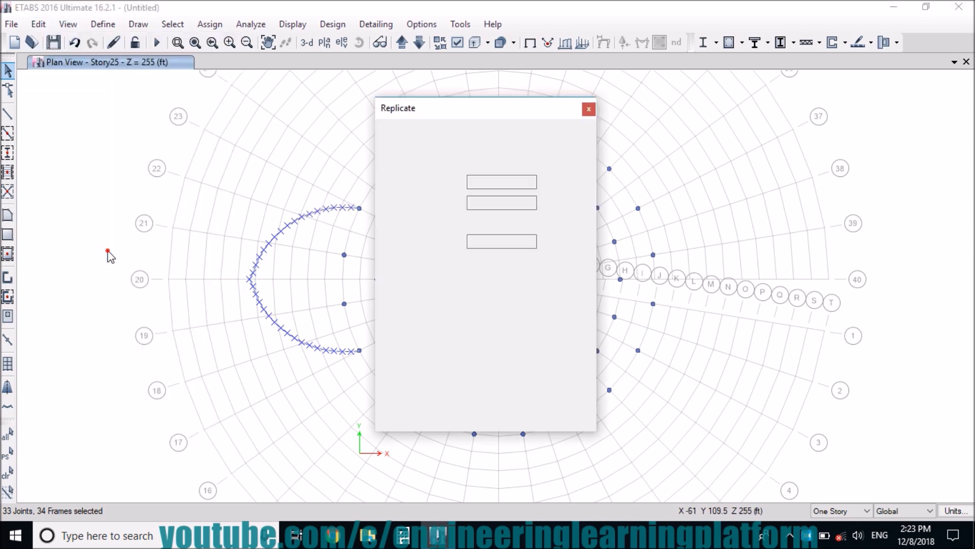
left_click(464, 142)
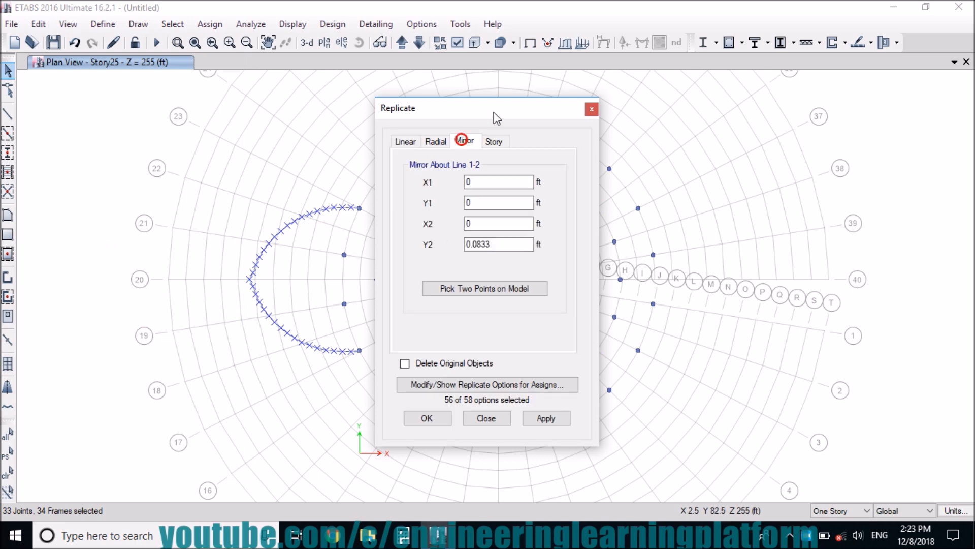
left_click_drag(520, 110, 250, 103)
double_click(236, 240)
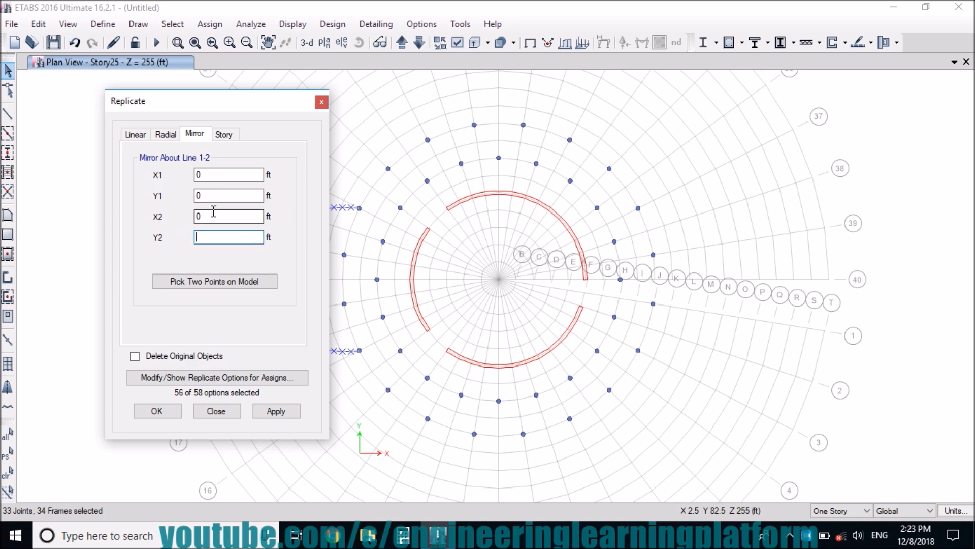
left_click_drag(254, 101, 230, 103)
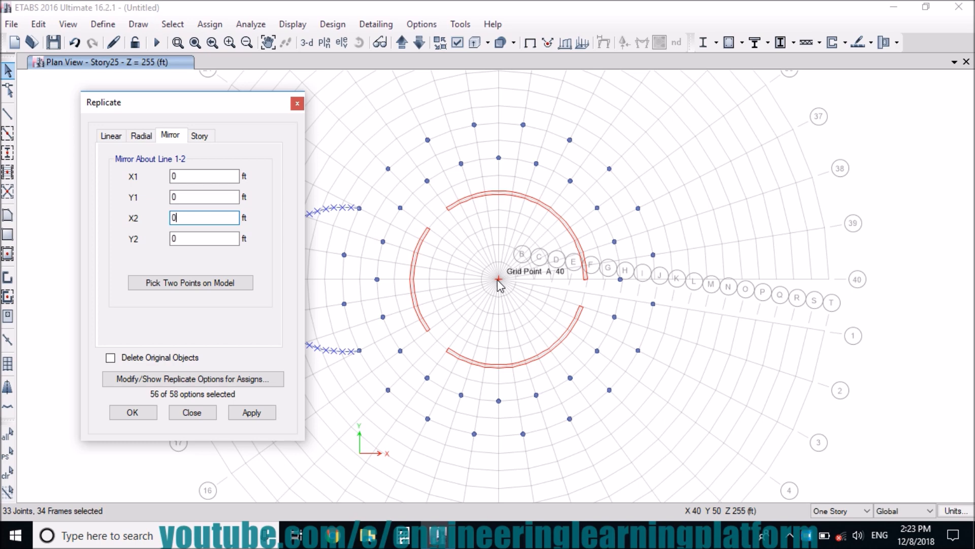
left_click(133, 412)
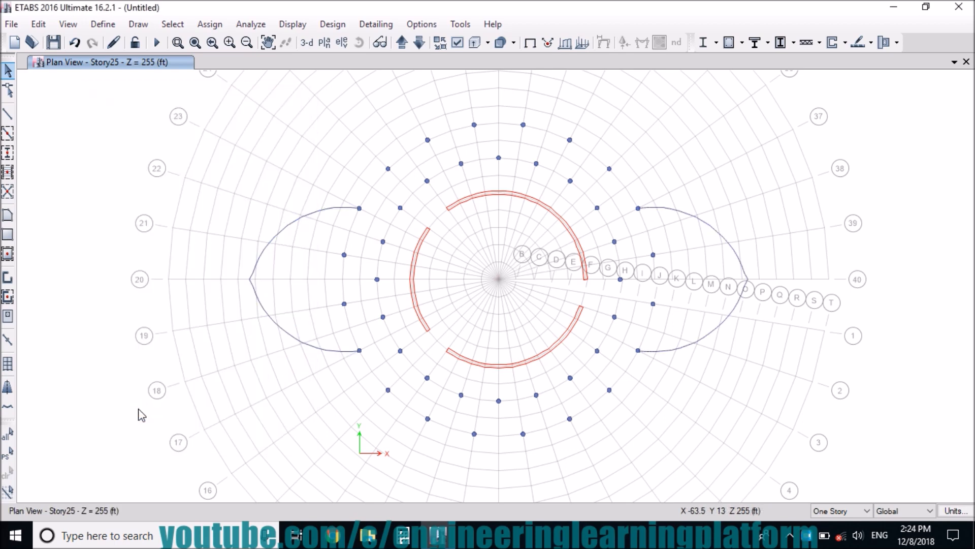
Draw continuous B12X24 frames between the adjacent columns on grid circle J, clockwise from J-23 to J-37
left_click(7, 114)
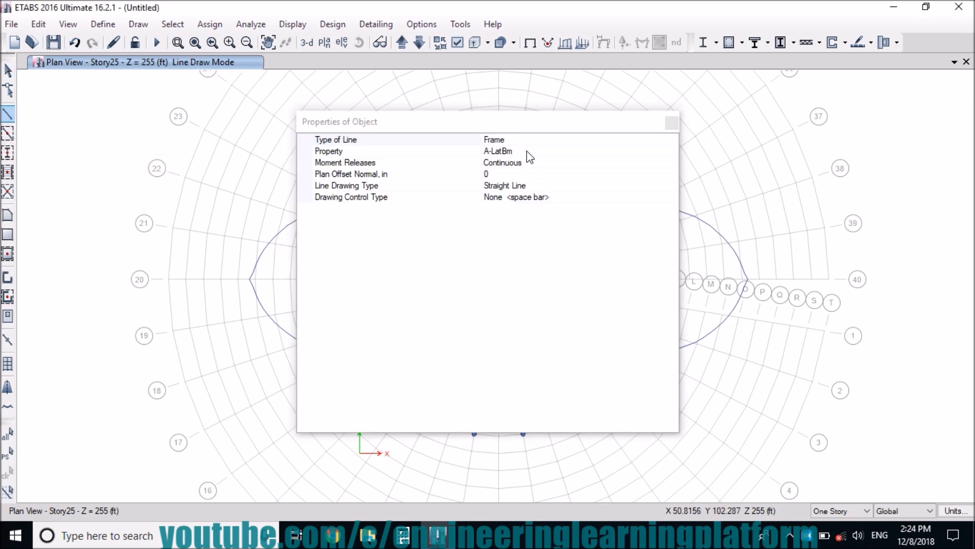
left_click(672, 152)
left_click(511, 221)
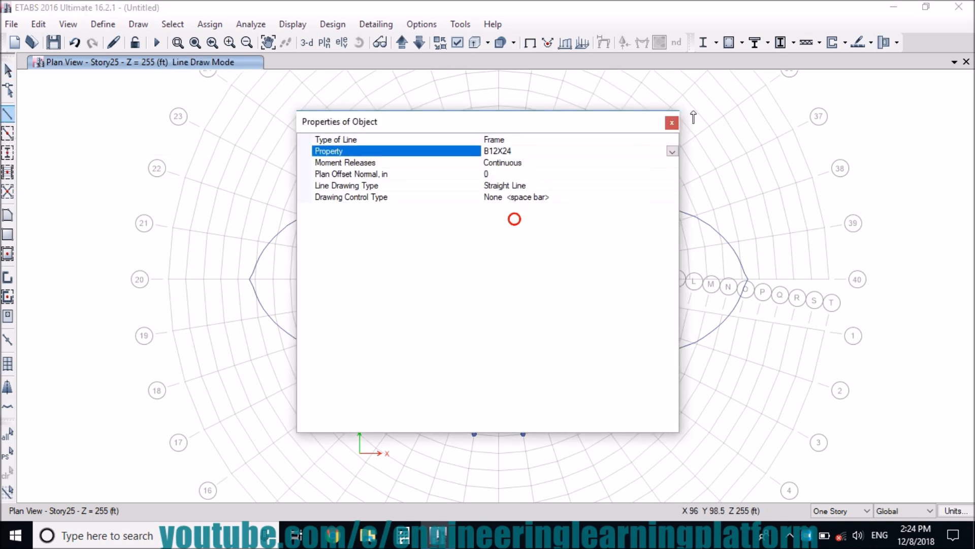
left_click(672, 123)
left_click(389, 168)
left_click(428, 139)
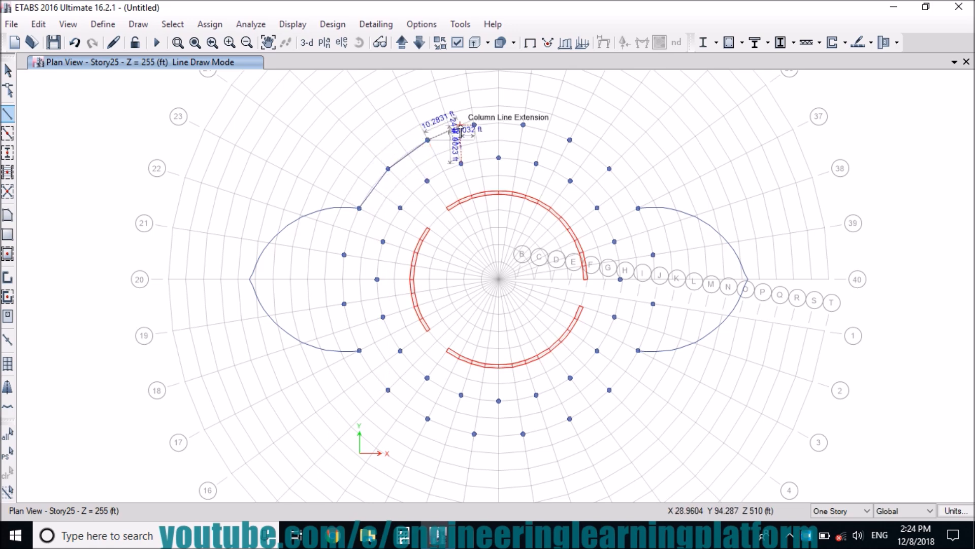
left_click(474, 125)
left_click(523, 125)
left_click(570, 140)
left_click(609, 168)
left_click(638, 208)
right_click(621, 213)
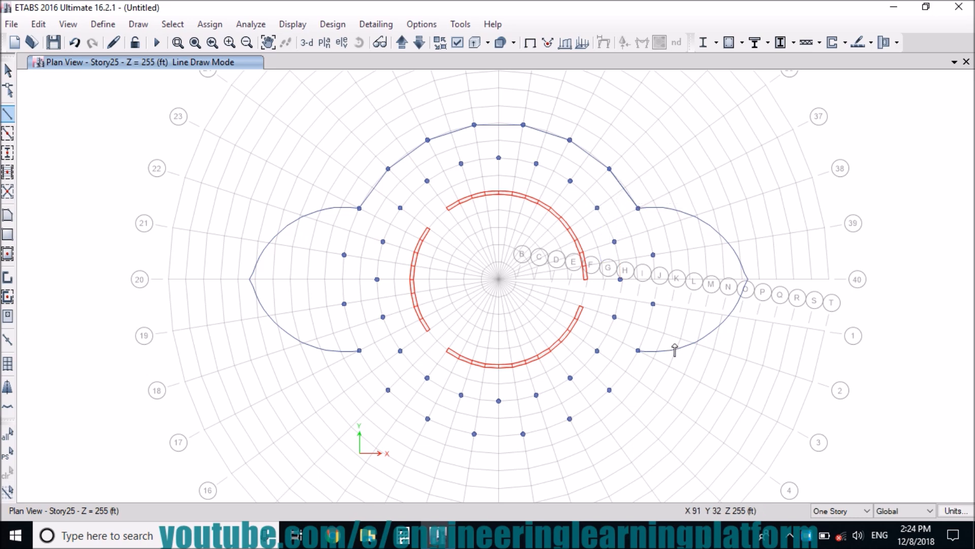
Draw continuous frames between the adjacent columns on grid circle J, clockwise from J-3 to J-17
left_click(638, 351)
left_click(609, 389)
left_click(570, 419)
left_click(523, 434)
left_click(474, 433)
left_click(428, 419)
left_click(388, 390)
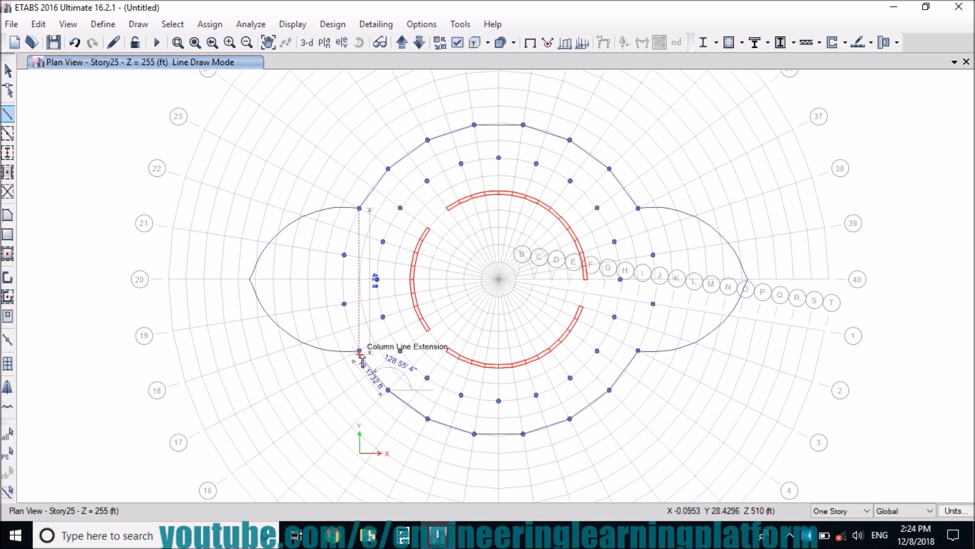
double_click(359, 351)
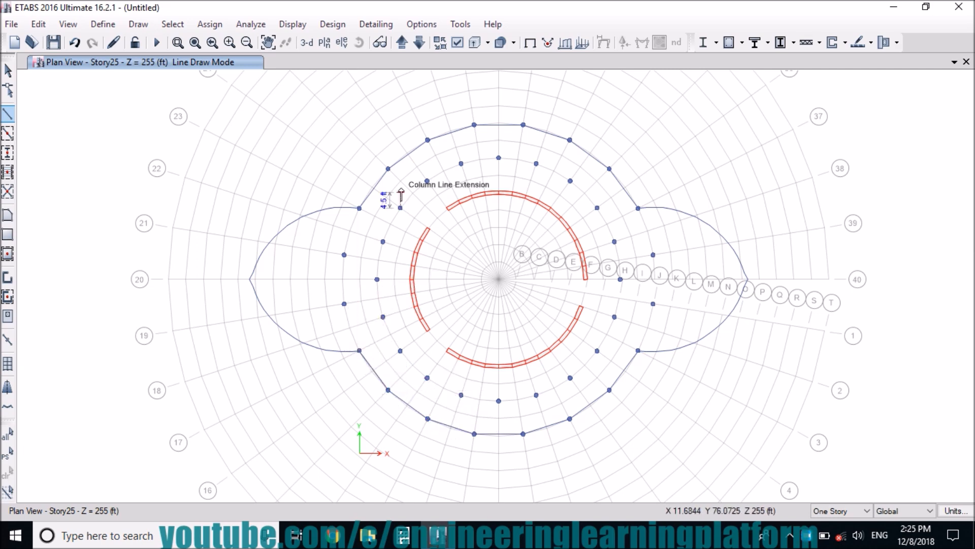
Draw continuous zigzag frames alternating between the columns on circles J and H, counterclockwise from J-25 to J-17
left_click(389, 169)
left_click(400, 208)
left_click(359, 208)
left_click(383, 241)
left_click(345, 254)
left_click(377, 279)
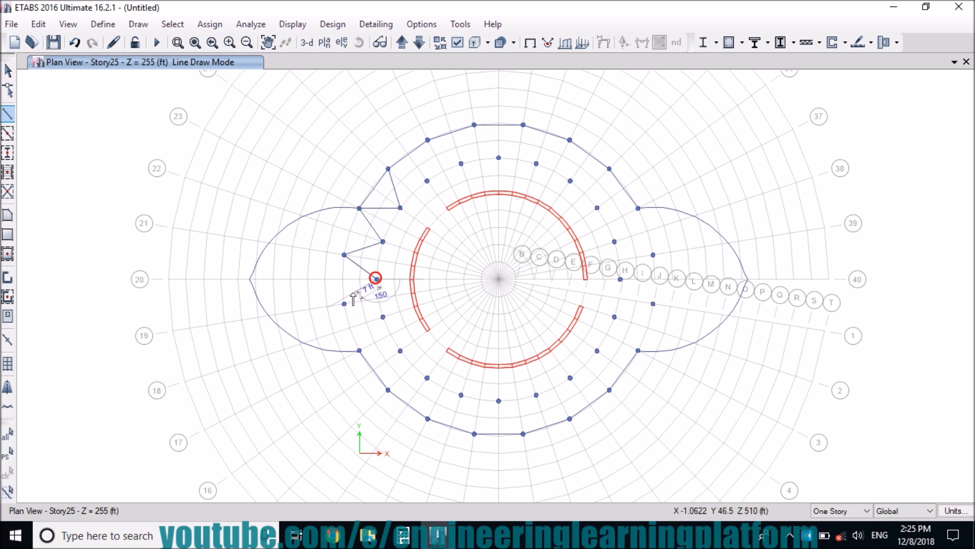
left_click(345, 304)
left_click(383, 317)
left_click(359, 350)
Continue the zigzag frames between the circle J and H columns from J-17 counterclockwise to J-9
left_click(399, 350)
left_click(427, 378)
left_click(428, 419)
left_click(461, 395)
left_click(474, 433)
left_click(499, 401)
left_click(523, 434)
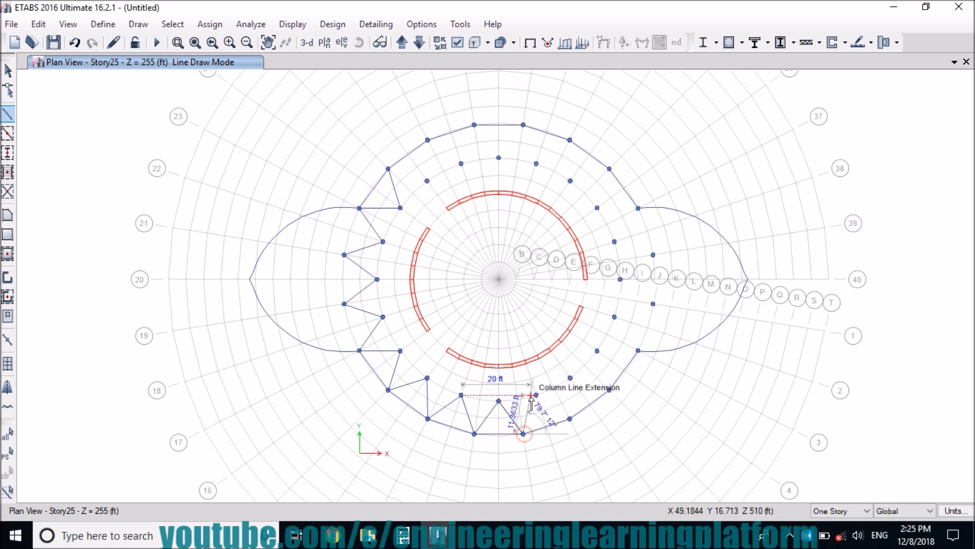
Continue the zigzag frames between the circle J and H columns from J-9 counterclockwise to H-40
left_click(537, 394)
left_click(570, 418)
left_click(570, 377)
left_click(610, 390)
left_click(597, 350)
left_click(638, 350)
left_click(614, 317)
left_click(654, 304)
left_click(621, 279)
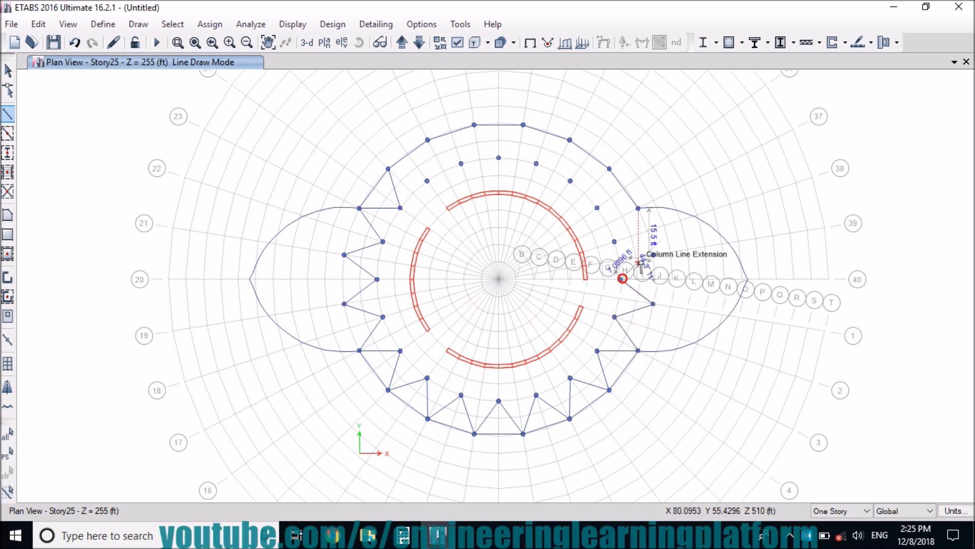
Continue the zigzag frames between the circle J and H columns from H-40 counterclockwise to J-33
left_click(653, 254)
left_click(615, 242)
left_click(638, 207)
left_click(597, 208)
left_click(610, 168)
left_click(570, 181)
left_click(570, 140)
Close the zigzag between the circle J and H columns with frames from J-33 counterclockwise to J-25
left_click(536, 164)
left_click(523, 124)
left_click(499, 157)
left_click(475, 124)
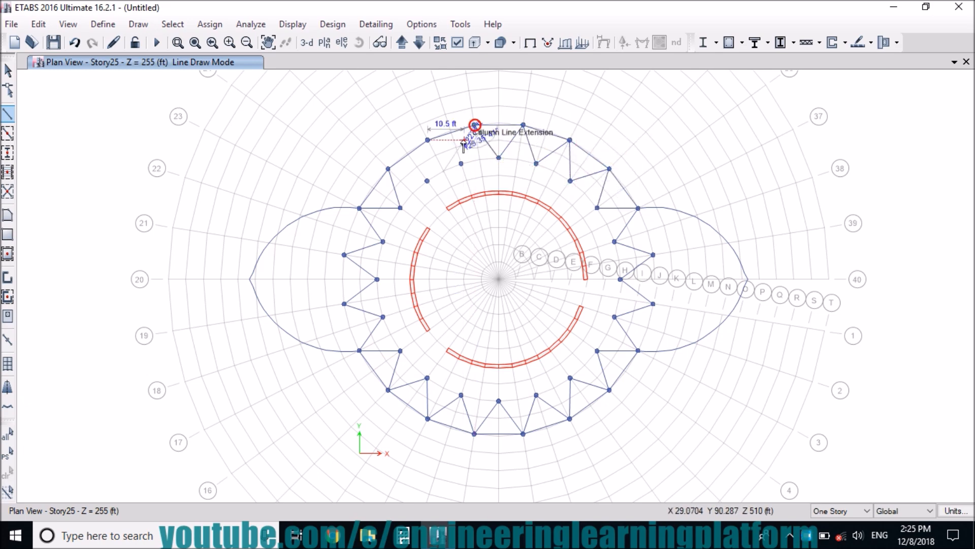
left_click(461, 163)
left_click(428, 139)
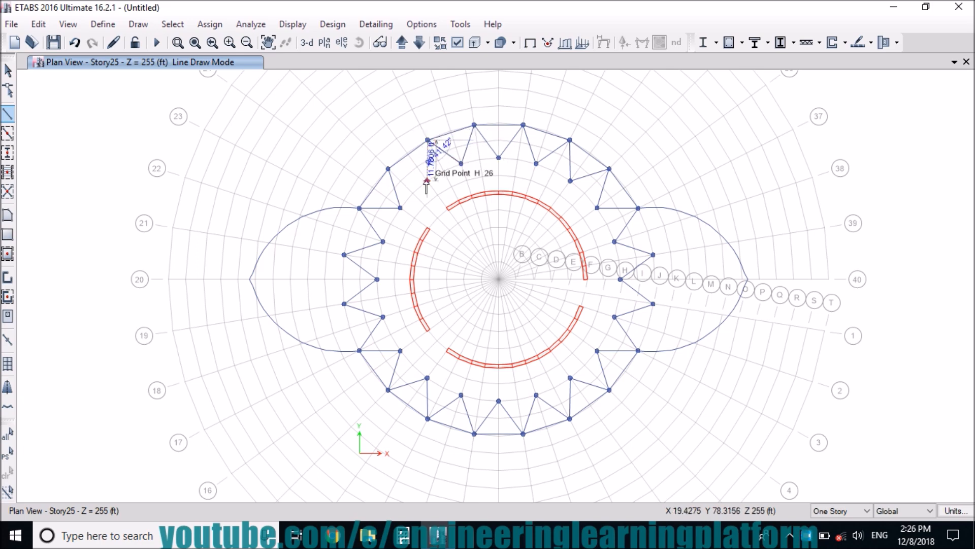
left_click(427, 180)
left_click(388, 169)
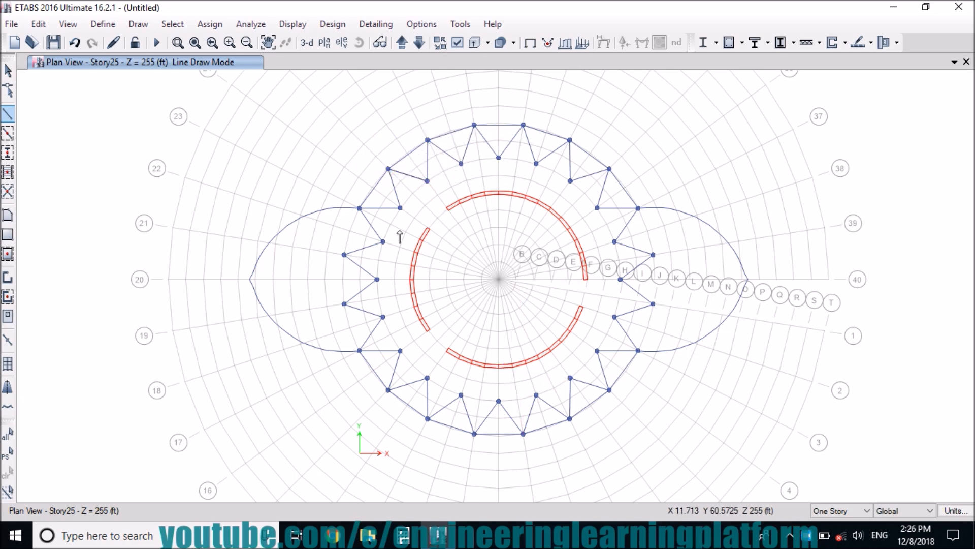
Draw continuous frames between the adjacent columns on grid circle H, counterclockwise from H-24 to H-4
left_click(377, 279)
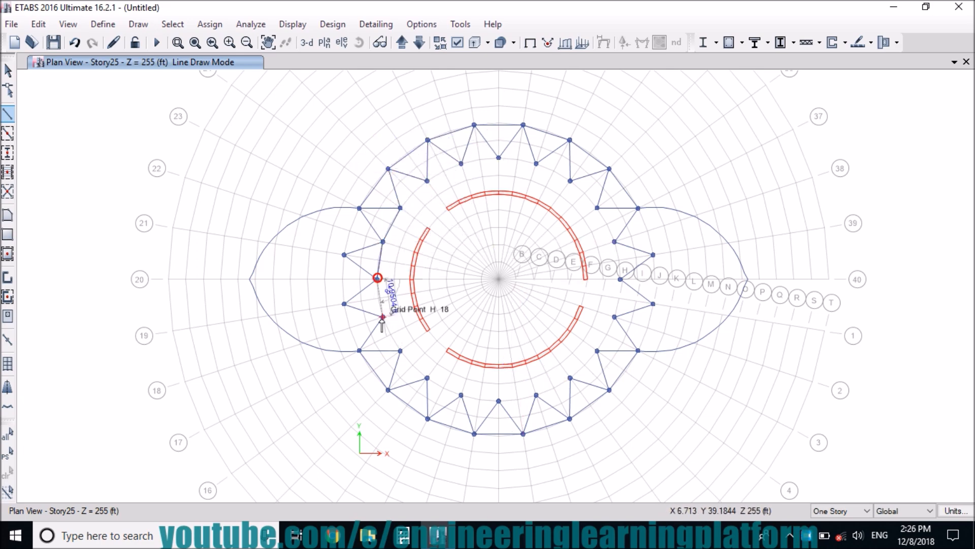
left_click(383, 317)
left_click(401, 350)
left_click(428, 378)
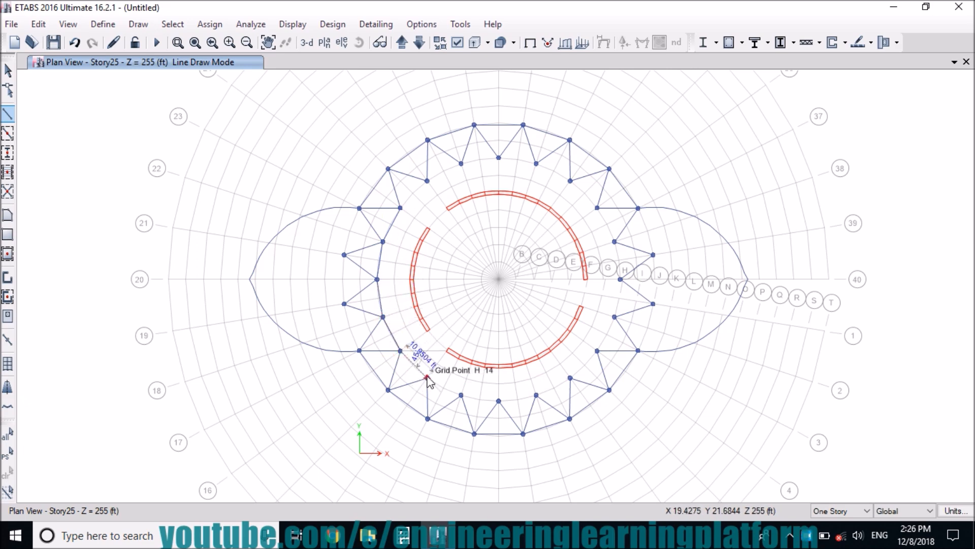
left_click(461, 395)
left_click(499, 401)
left_click(536, 395)
left_click(570, 378)
left_click(598, 351)
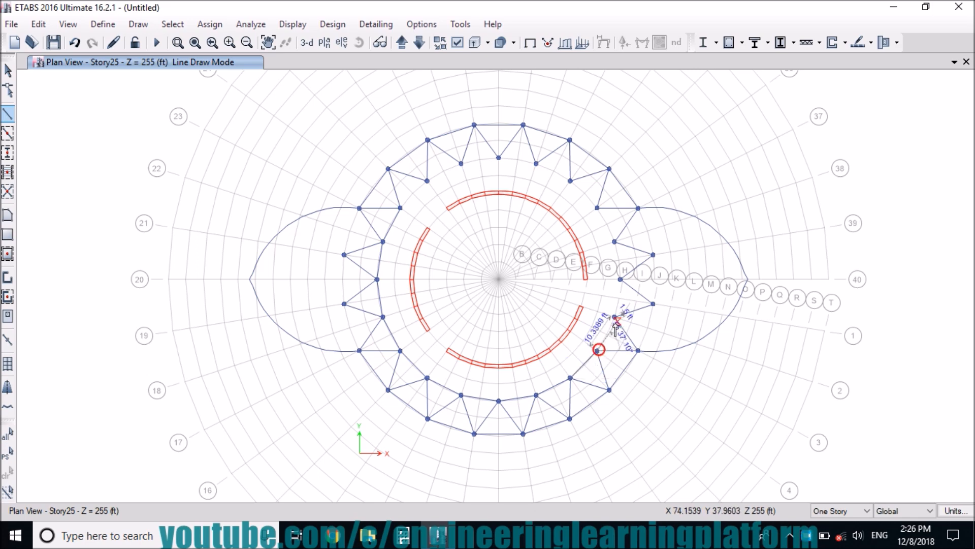
Complete the ring of frames on grid circle H, counterclockwise from H-4 back to H-24
left_click(615, 317)
left_click(614, 242)
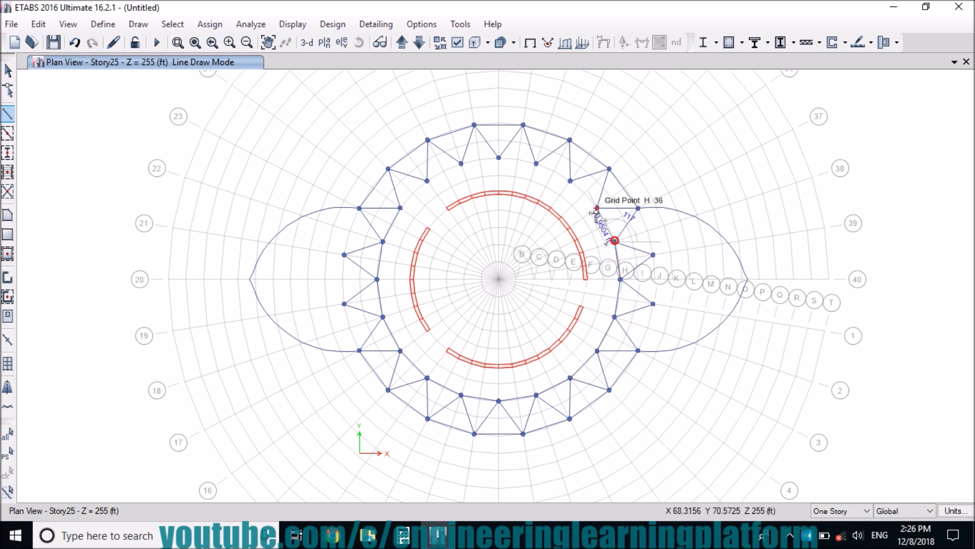
left_click(598, 207)
left_click(536, 164)
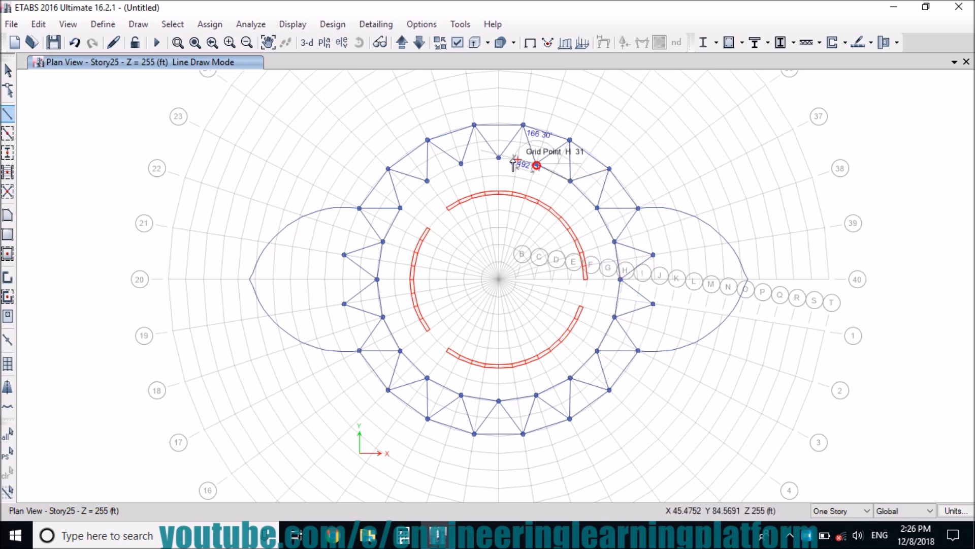
left_click(498, 157)
left_click(461, 163)
left_click(427, 180)
left_click(400, 208)
Draw radial frames from the circle H columns to the core walls on circle F along even grid lines 24 to 14
left_click(428, 229)
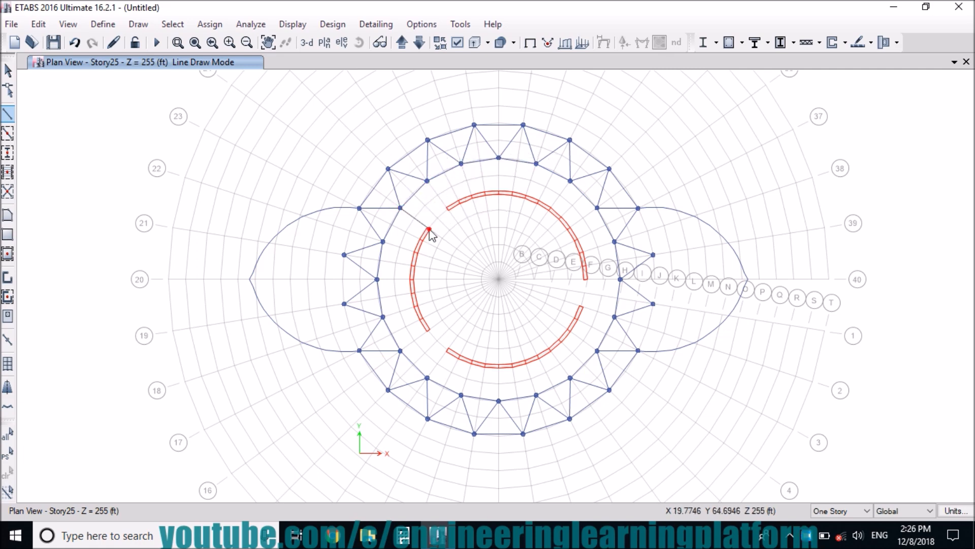
left_click(416, 253)
left_click(377, 279)
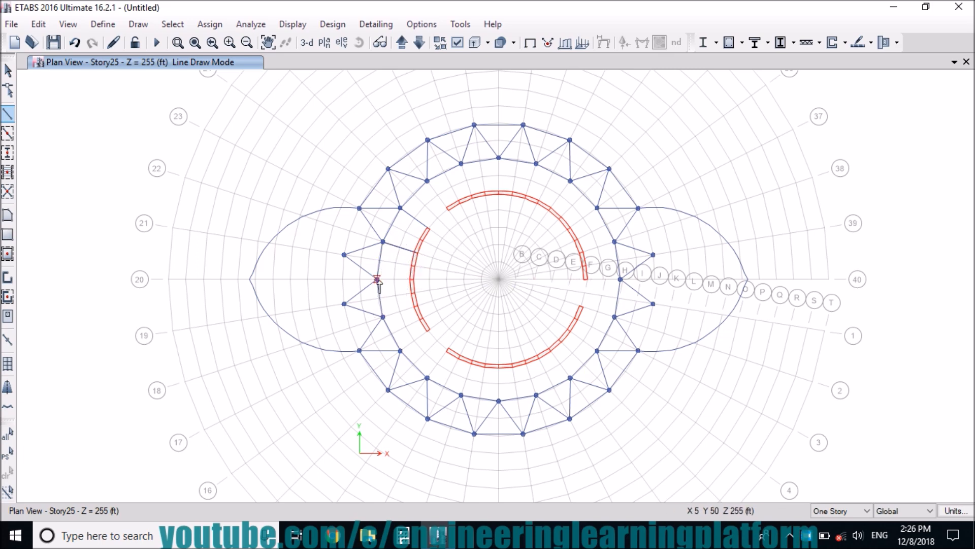
left_click(411, 279)
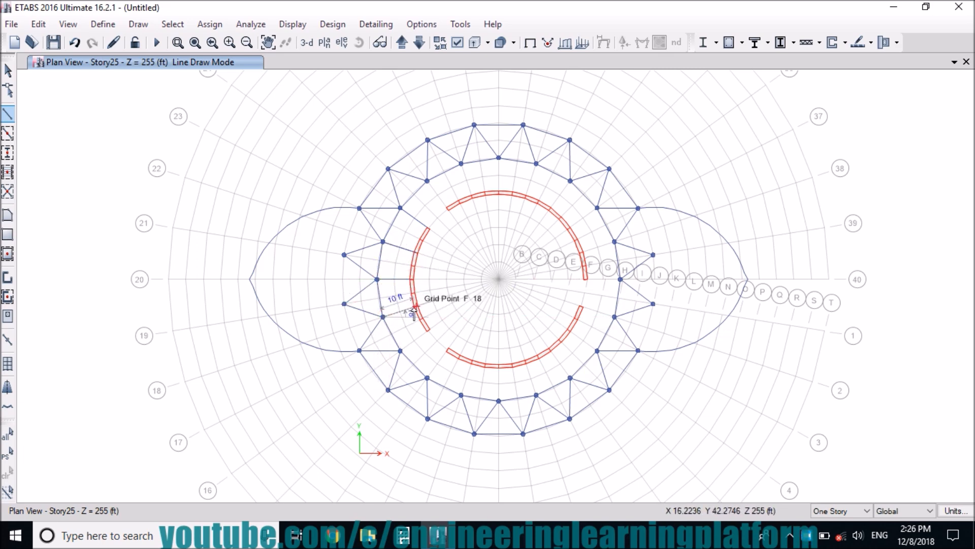
left_click(400, 350)
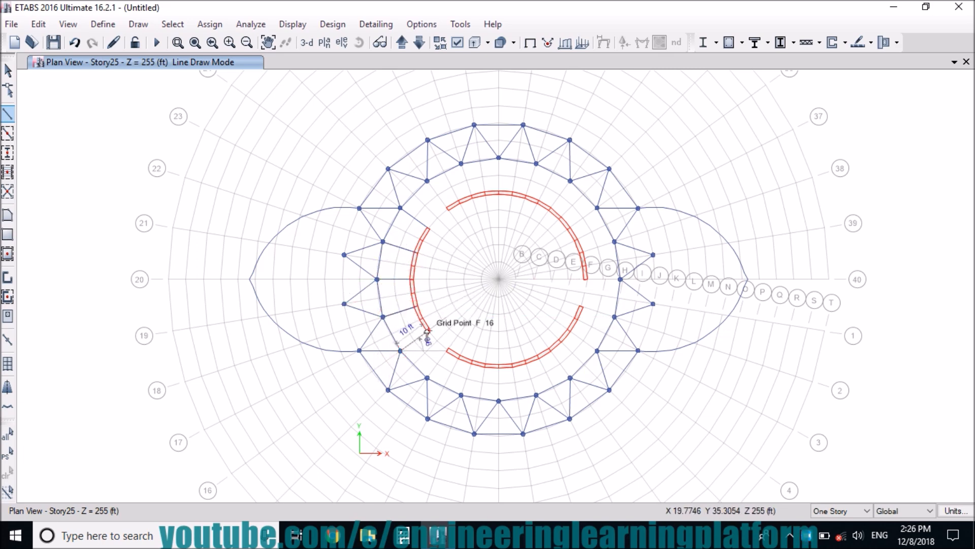
left_click(427, 377)
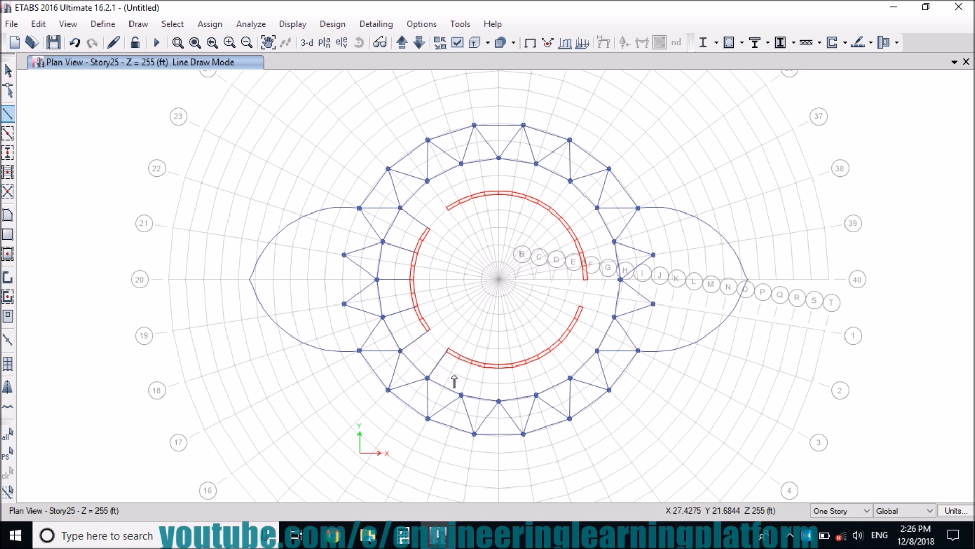
Draw radial frames from the circle H columns to the core wall on circle F along even grid lines 12 to 4
left_click(461, 394)
left_click(498, 401)
left_click(535, 395)
left_click(570, 378)
left_click(550, 351)
right_click(597, 353)
left_click(598, 352)
left_click(571, 329)
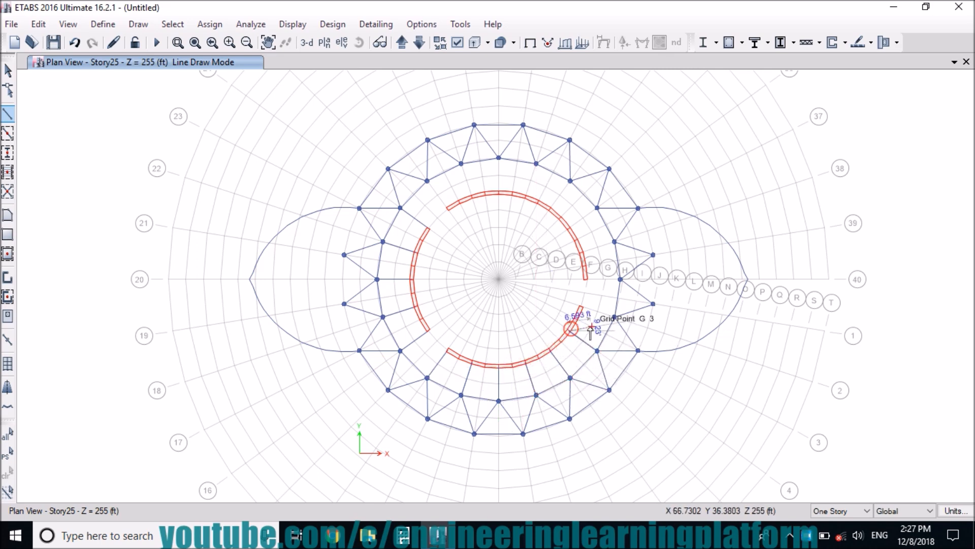
Draw the remaining radial frames from the circle H columns to the core walls along grid line 2 and even lines 40 to 26
right_click(597, 293)
left_click(587, 280)
left_click(620, 279)
right_click(620, 279)
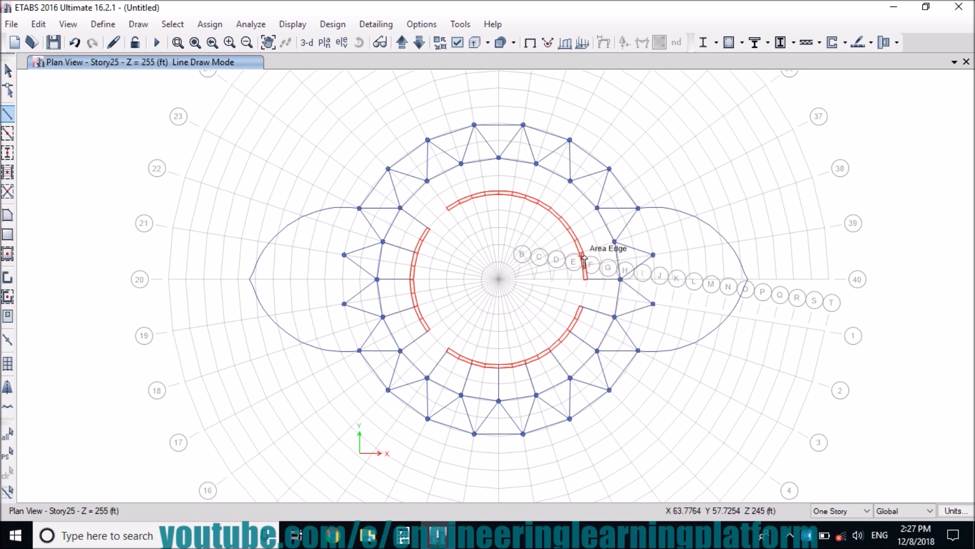
left_click(597, 209)
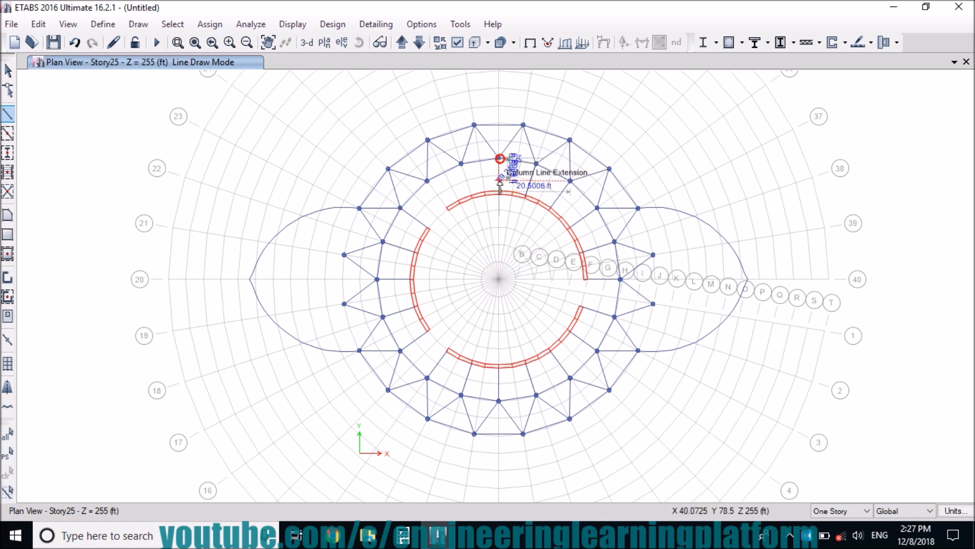
left_click(463, 165)
left_click(472, 197)
right_click(472, 197)
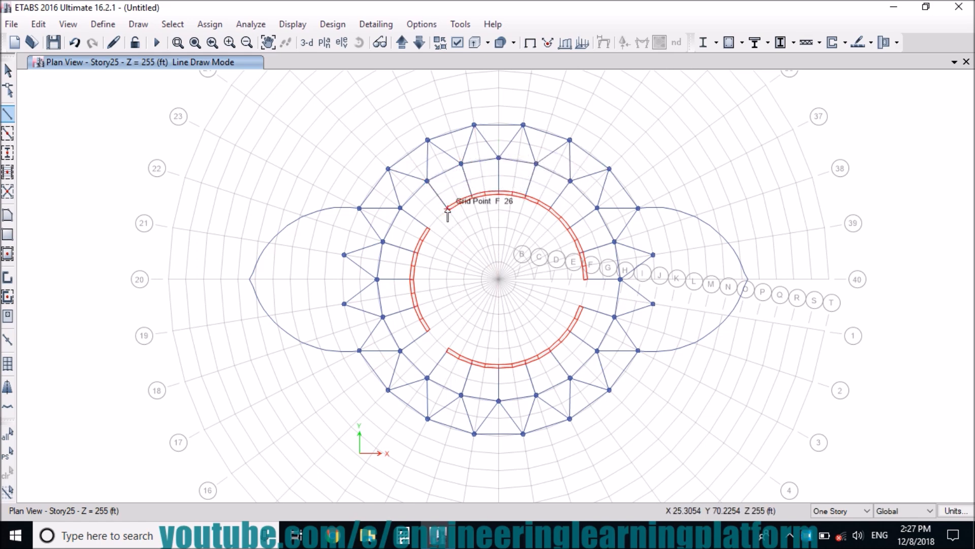
Connect columns J-21 and J-19 to the arc tip at grid line 20, and J-39 and J-1 to the tip at line 40
left_click(344, 254)
left_click(249, 278)
left_click(344, 304)
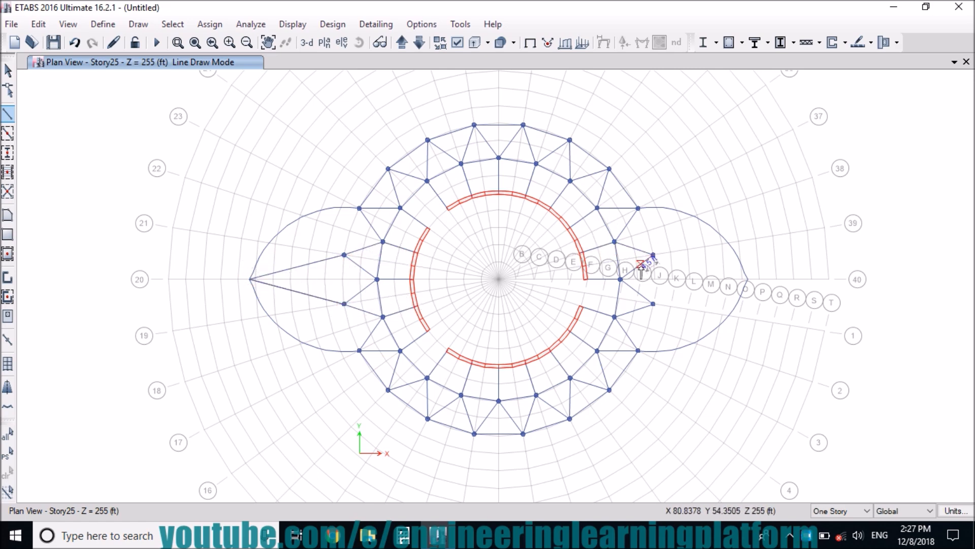
left_click(747, 278)
double_click(653, 304)
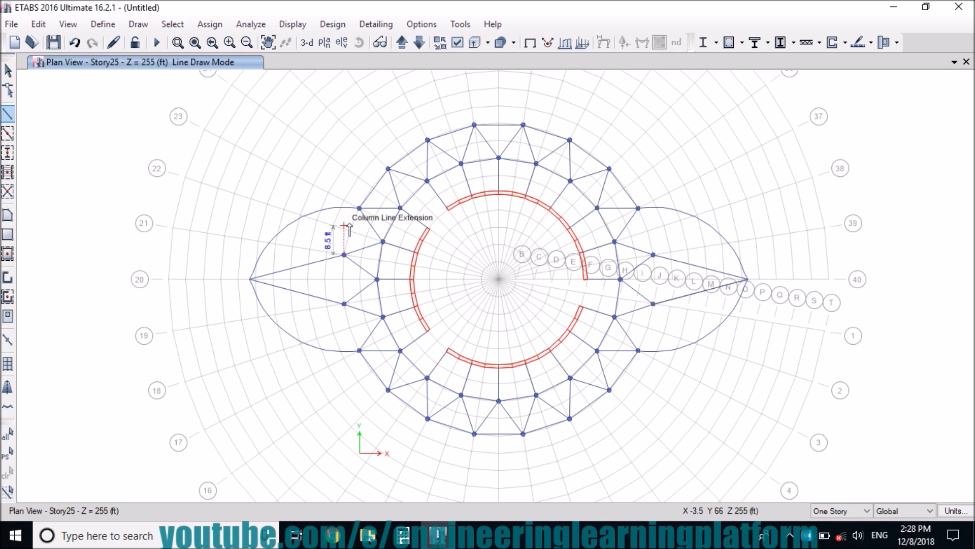
Close both gaps in the circle J ring with continuous frames from J-23 to J-17 and from J-37 to J-3
left_click(359, 209)
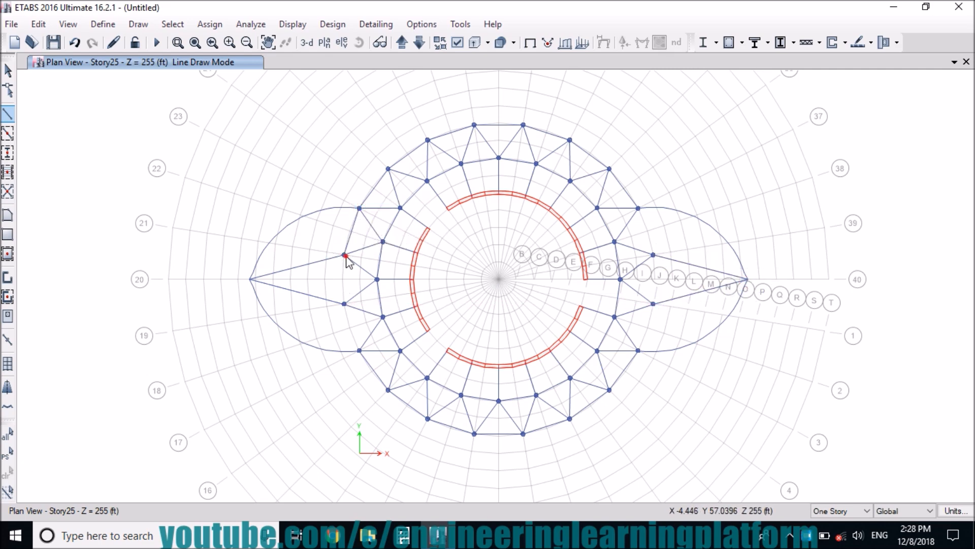
left_click(344, 255)
left_click(344, 304)
left_click(359, 349)
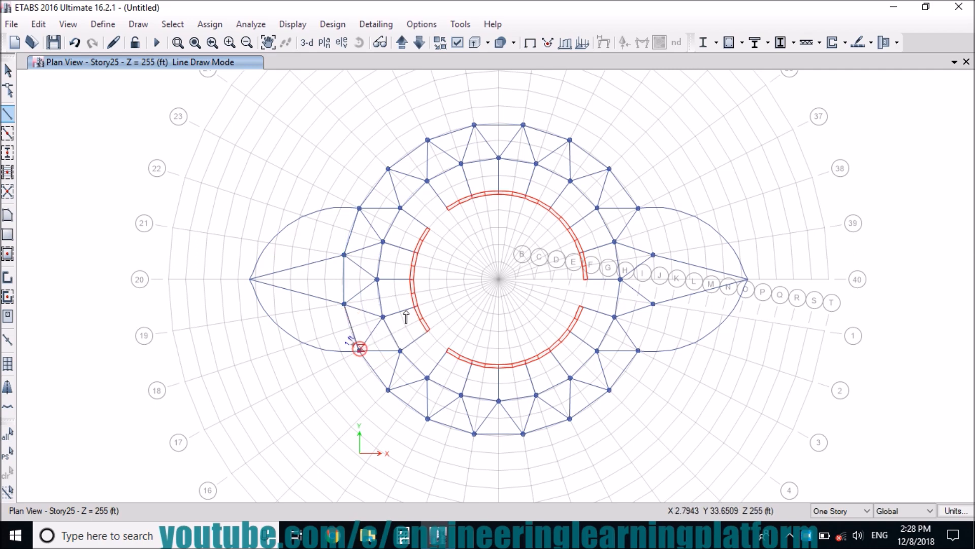
left_click(638, 208)
left_click(653, 254)
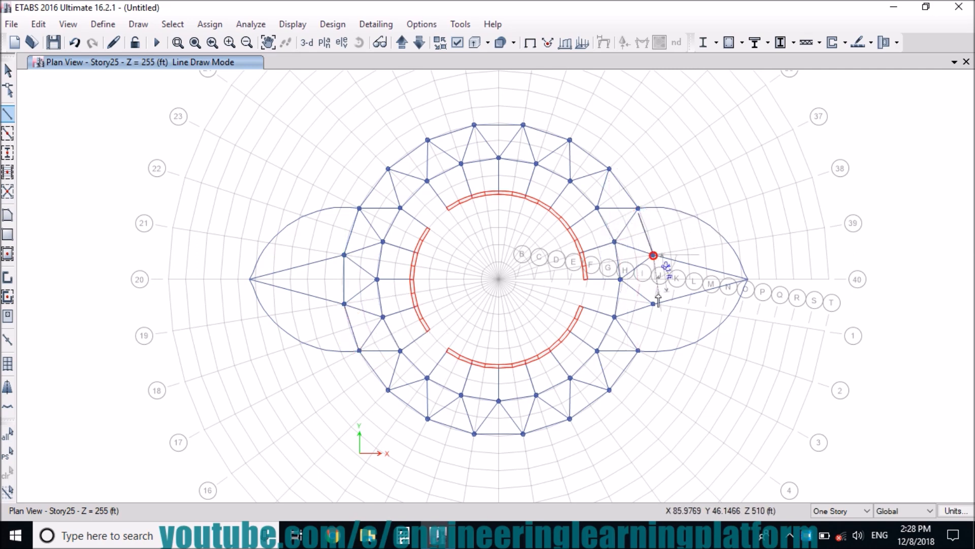
left_click(653, 304)
left_click(638, 349)
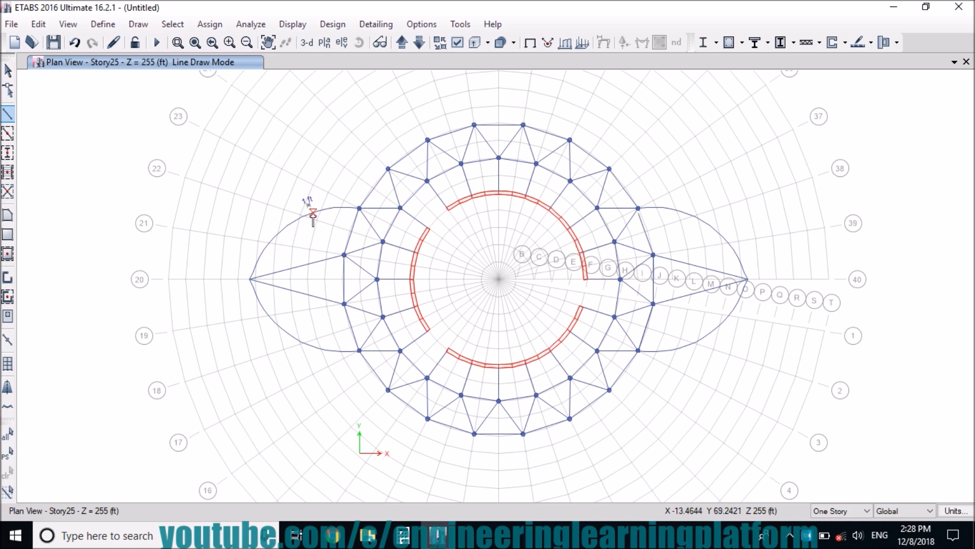
Draw four frames joining the curved side frames to columns J-25, J-15, J-35 and J-5
left_click(334, 208)
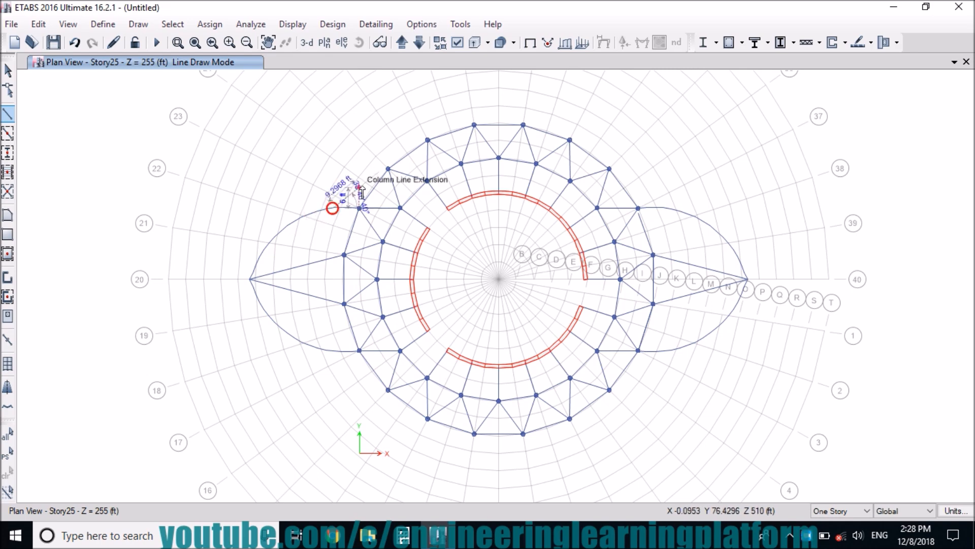
left_click(388, 168)
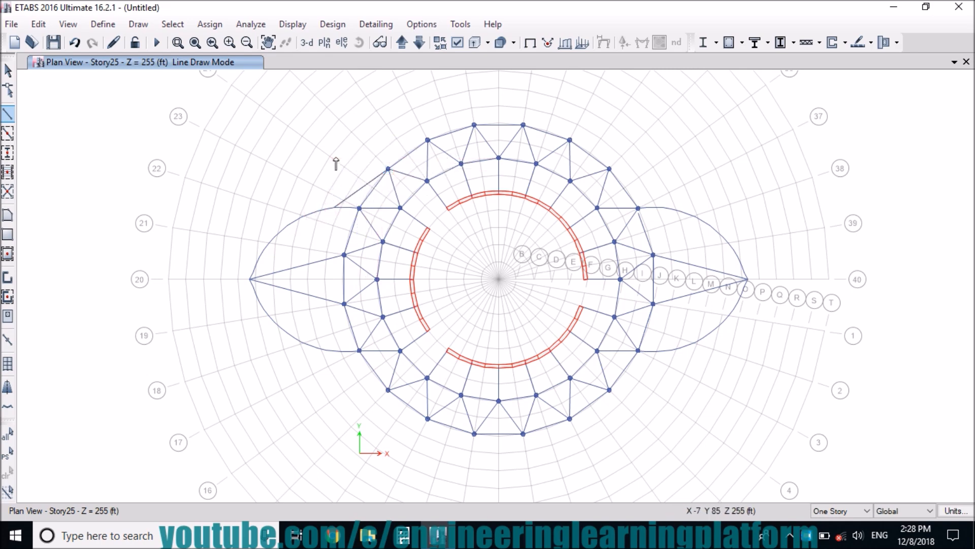
left_click(333, 350)
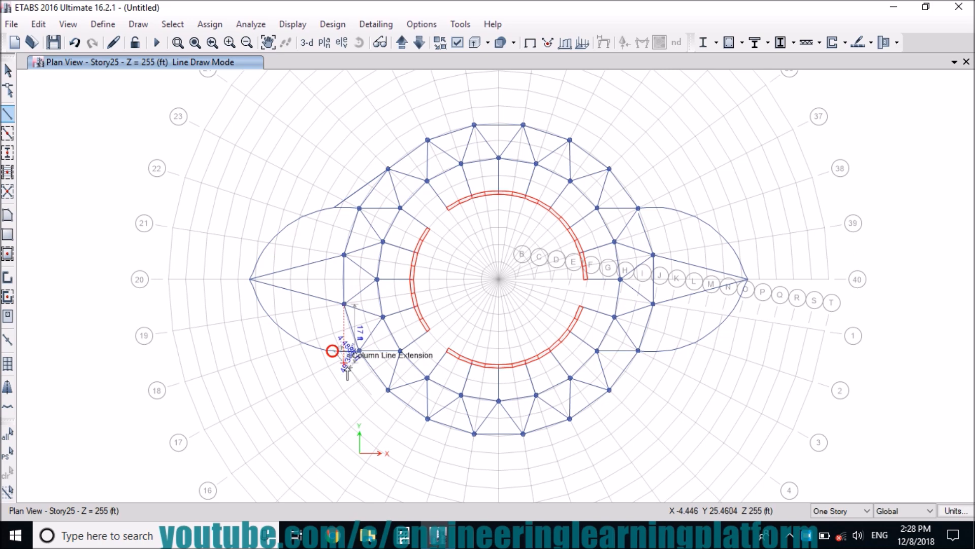
left_click(387, 390)
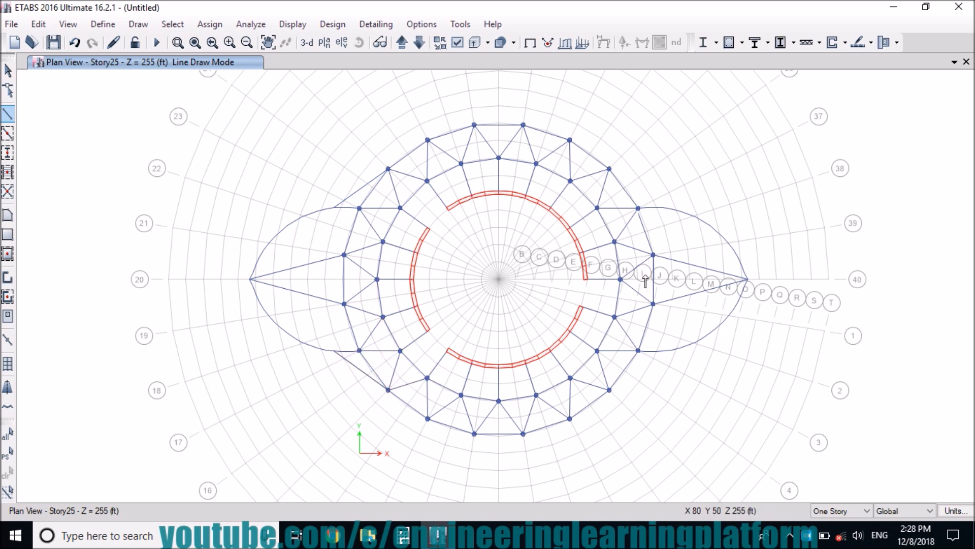
left_click(610, 169)
double_click(663, 207)
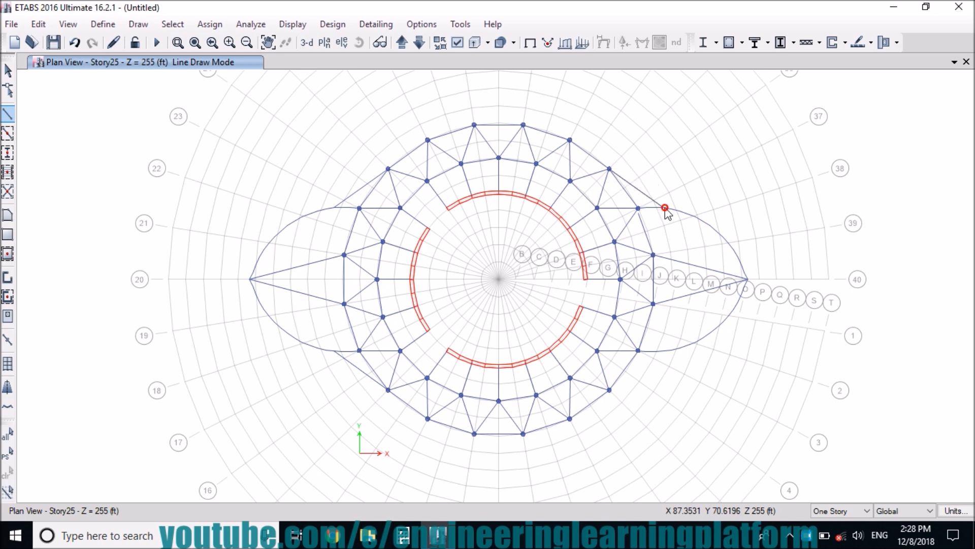
left_click(662, 349)
double_click(611, 391)
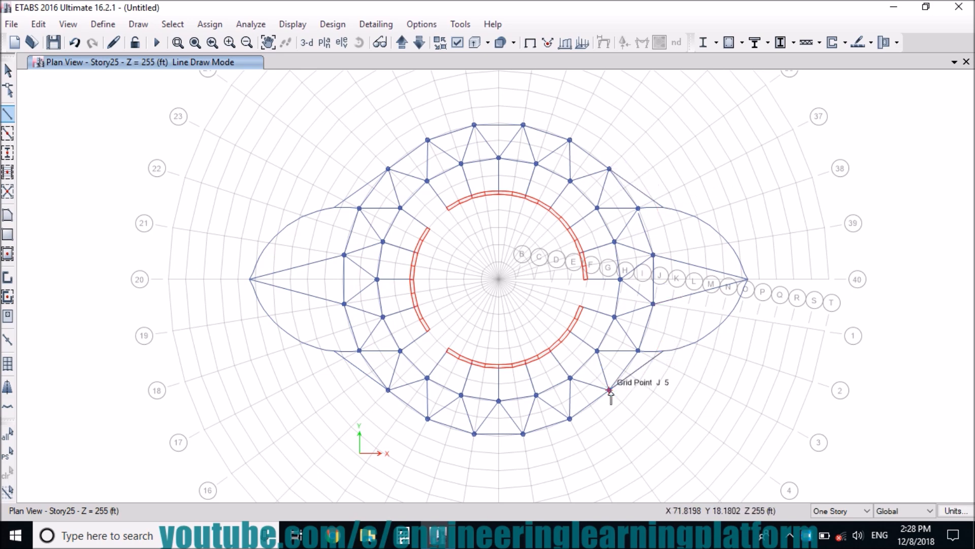
key("Escape")
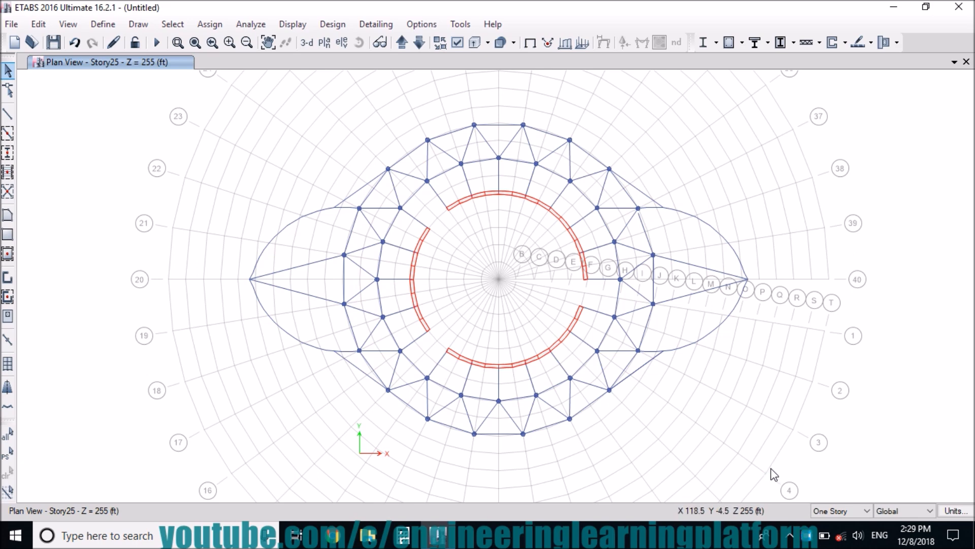
Start quick floor drawing with slab property S6 and fill the cells between grid lines 19 and 21, from circle N to circle I
left_click(8, 253)
left_click(672, 143)
left_click(673, 143)
left_click(488, 189)
left_click(672, 123)
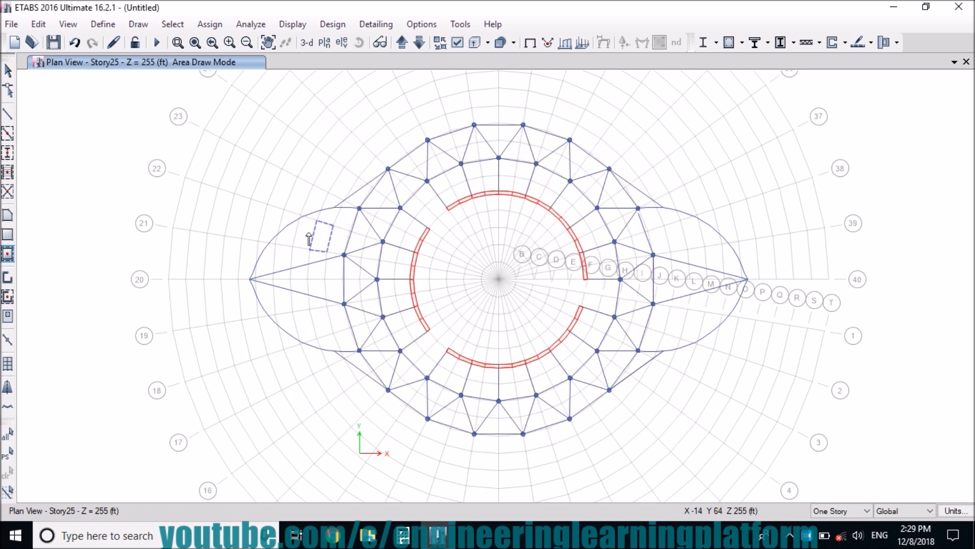
left_click(299, 269)
left_click(283, 261)
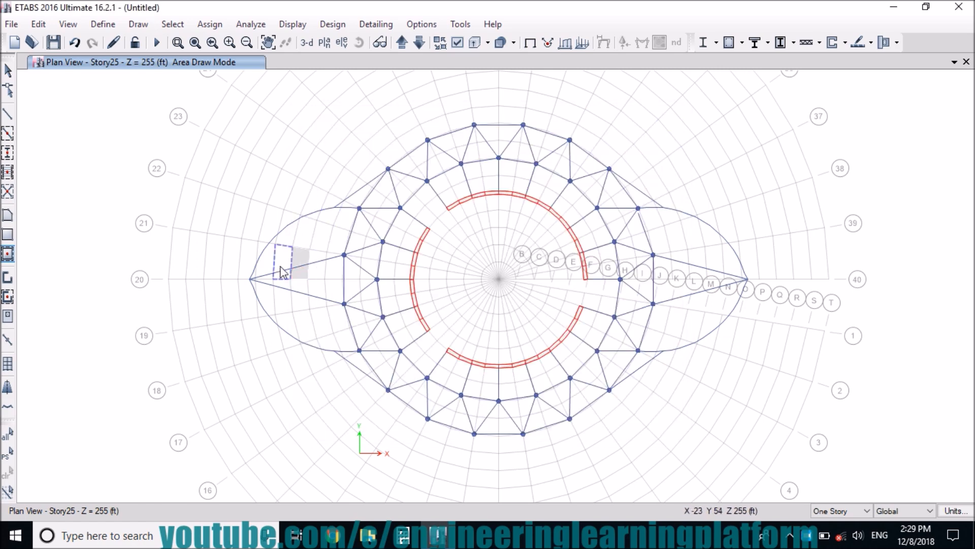
left_click(284, 300)
left_click(315, 298)
left_click(318, 266)
left_click(337, 269)
left_click(338, 296)
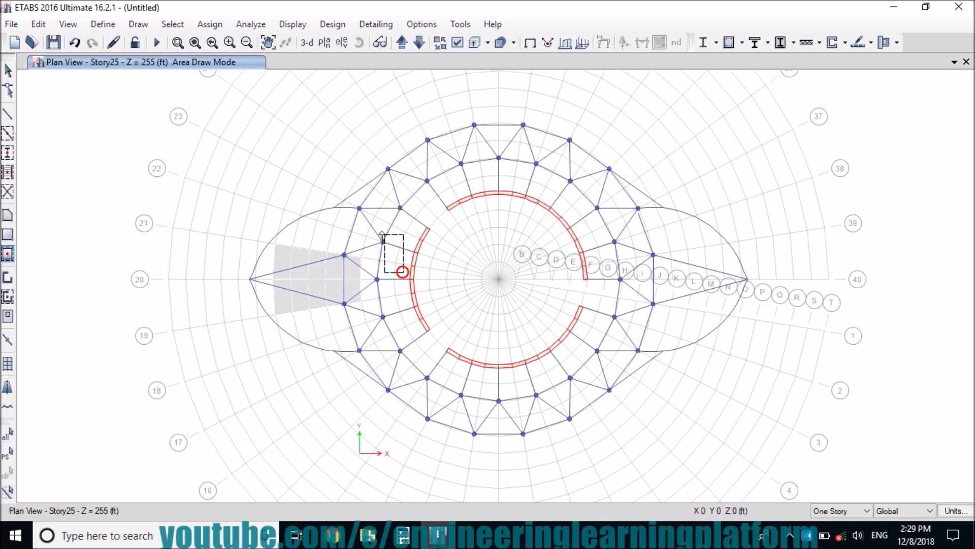
Fill left wing floor cells between grid lines 21 and 22 and lines 18 and 19, plus the ring's lower-left cells
left_click_drag(352, 210, 299, 224)
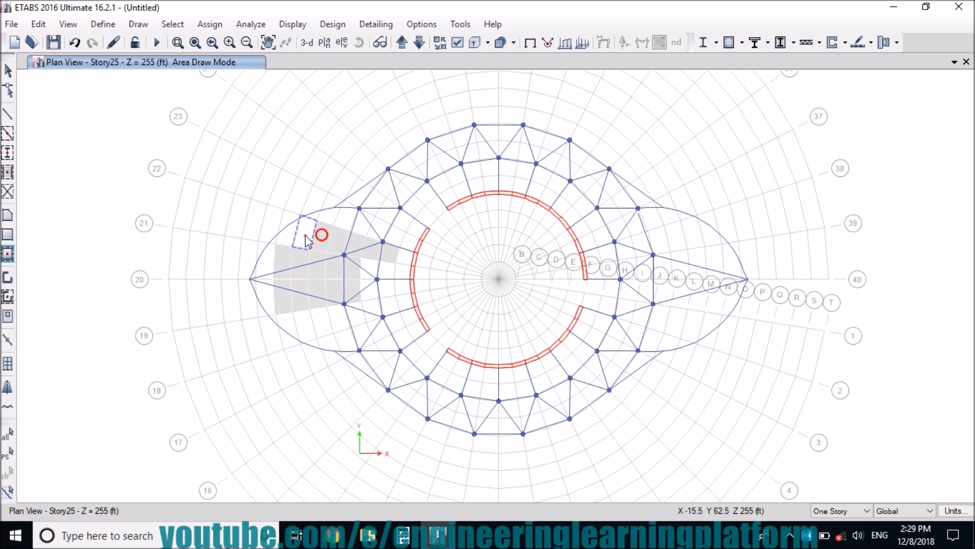
left_click_drag(297, 323, 337, 324)
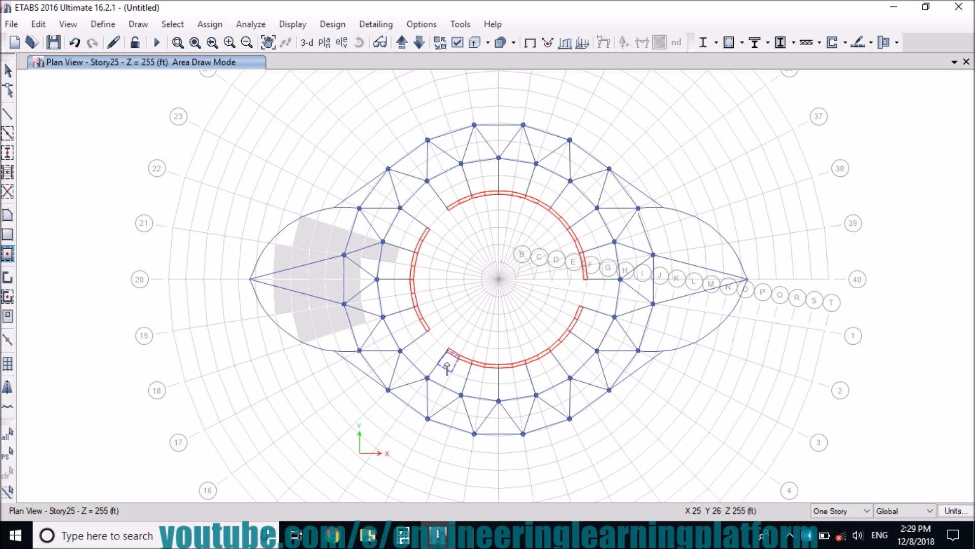
left_click_drag(414, 359, 431, 374)
left_click(404, 393)
left_click_drag(490, 419, 396, 357)
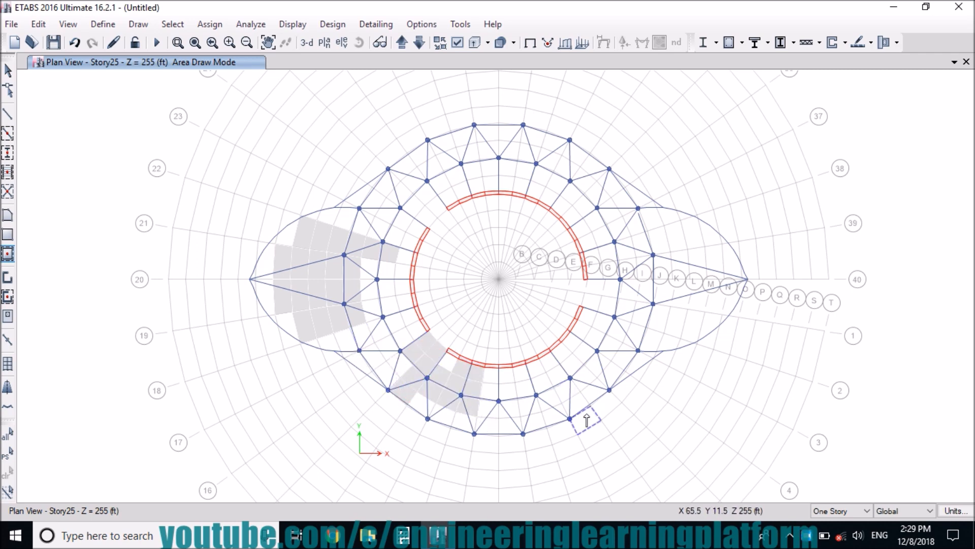
Fill floor cells between the lower core wall and the circle H columns, and in bands across the right ring
left_click_drag(576, 407, 474, 362)
left_click(557, 365)
left_click_drag(696, 322, 571, 216)
left_click_drag(719, 310, 630, 279)
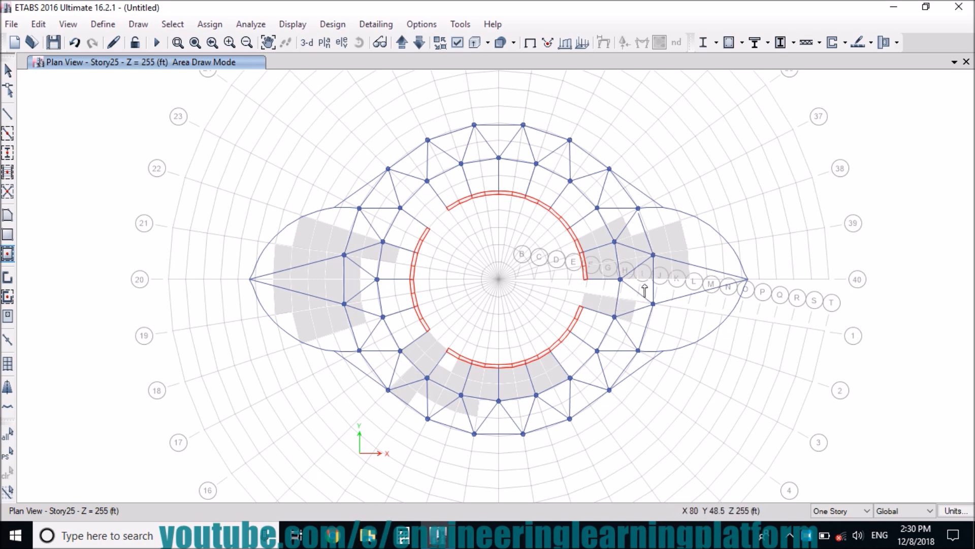
Fill right wing floor cells between grid lines 38 and 40, and ring cells around columns J-37 to J-33
left_click(699, 267)
left_click(697, 234)
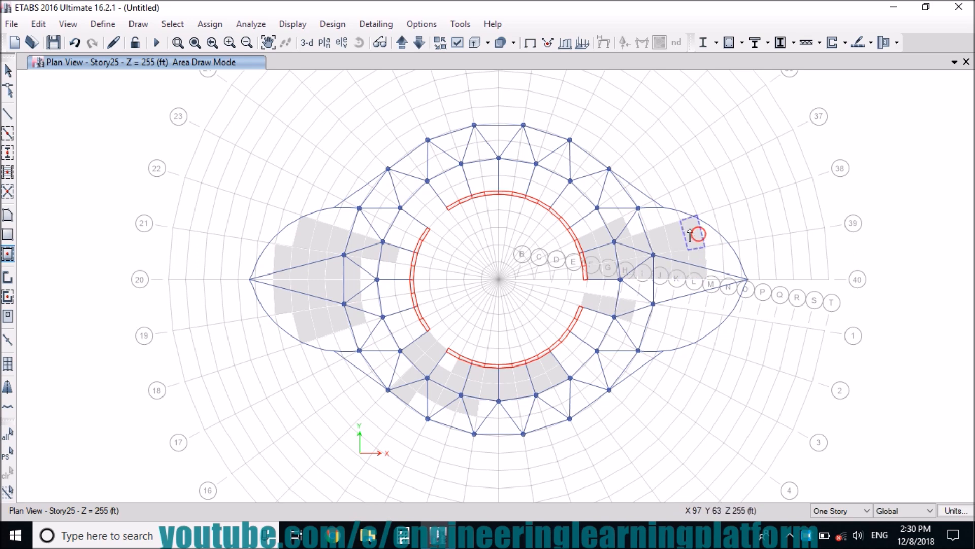
left_click(654, 226)
left_click(611, 189)
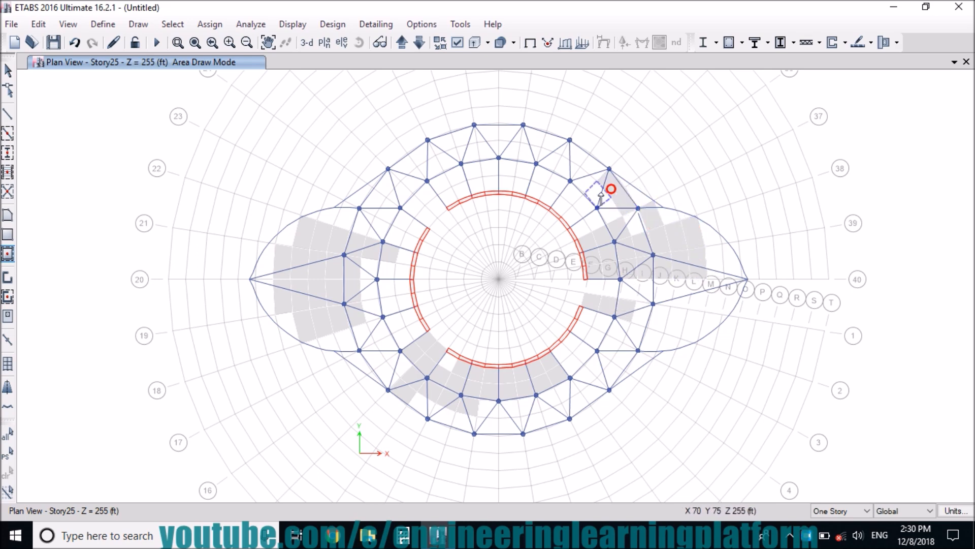
left_click_drag(584, 208, 500, 148)
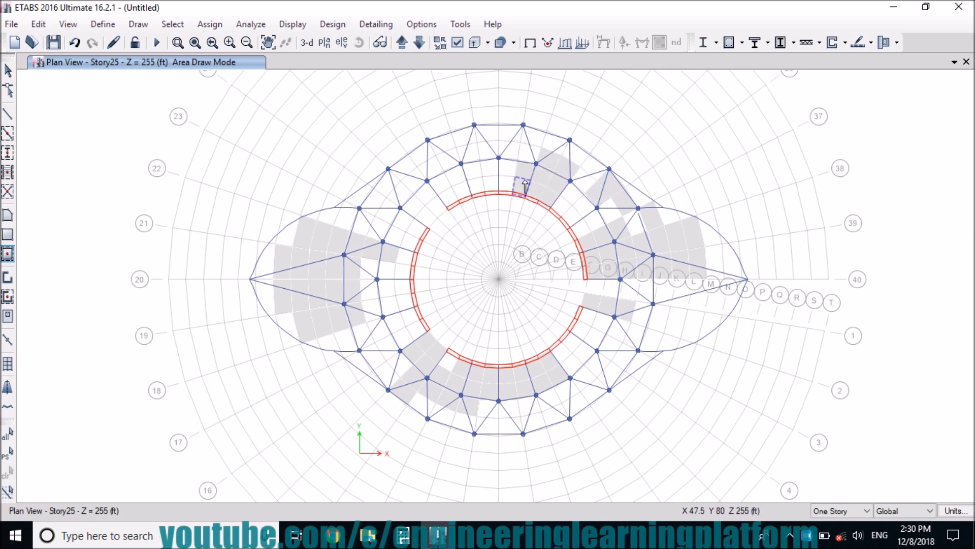
Fill the upper ring's outer floor cells from grid line 31 round to column J-23
mouse_move(508, 185)
left_mouse_down()
mouse_move(333, 127)
mouse_move(344, 162)
mouse_move(405, 153)
mouse_move(420, 134)
left_mouse_up()
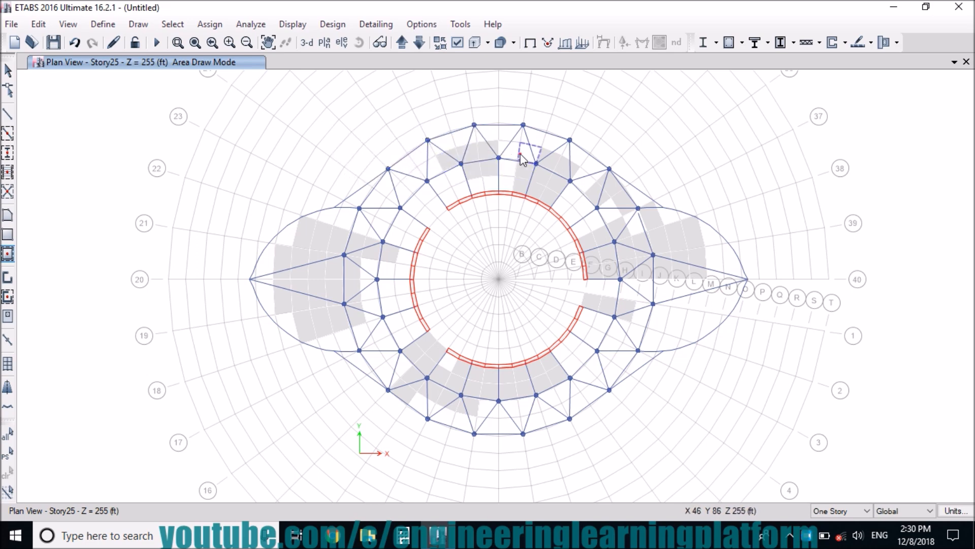
left_click_drag(514, 155, 505, 138)
left_click(486, 135)
left_click(466, 139)
left_click(448, 146)
left_click(422, 152)
left_click(374, 202)
left_click(367, 220)
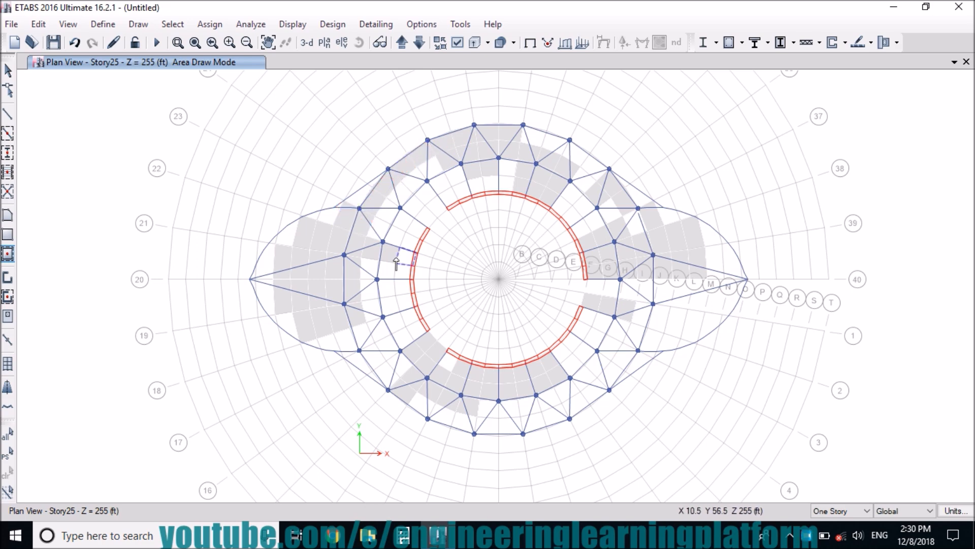
Fill the upper-left inner ring cells around the circle H columns and along the core, down past grid line 20
left_click(391, 233)
left_click(381, 228)
left_click_drag(467, 209, 386, 171)
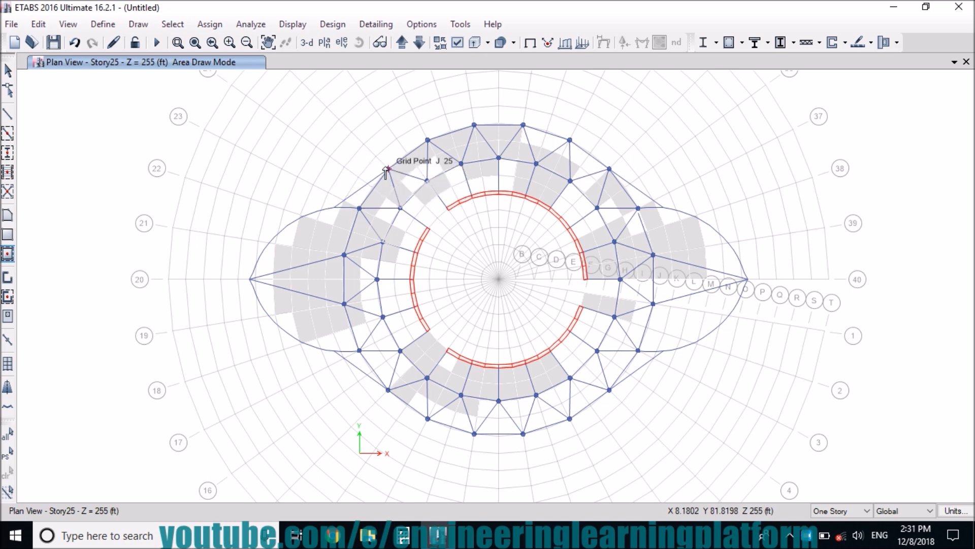
left_click(428, 164)
left_click(462, 188)
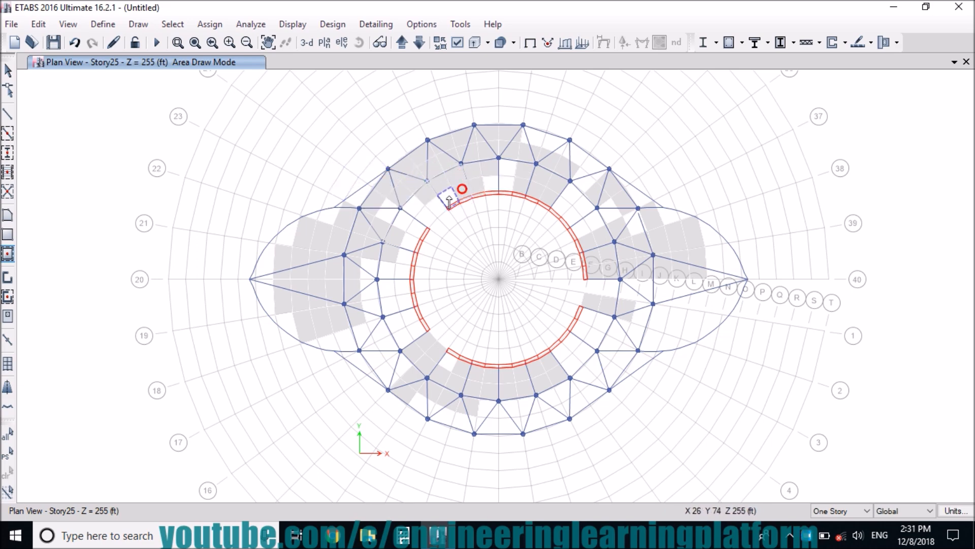
left_click(413, 244)
left_click(392, 208)
left_click(370, 272)
left_click(398, 266)
left_click(407, 284)
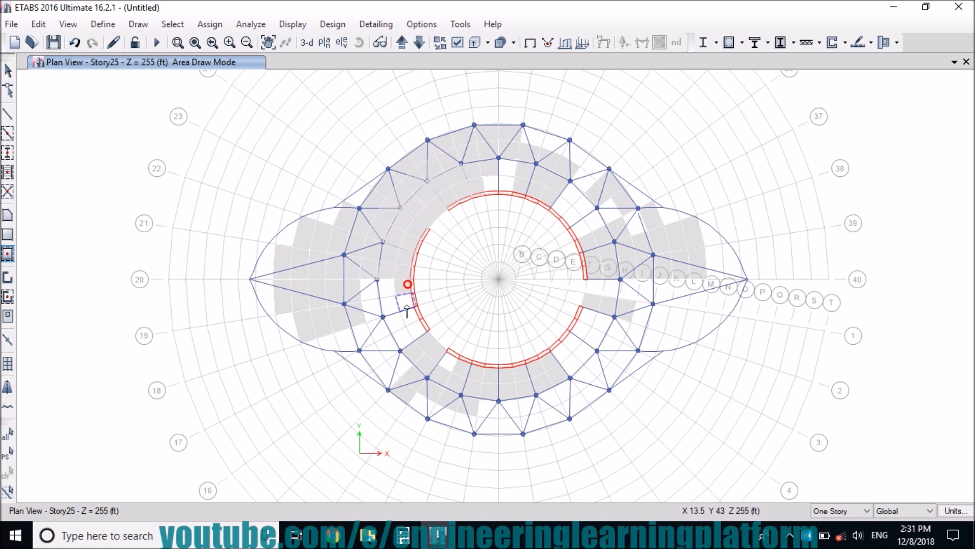
Fill the floor cells between the left core wall and circle H from grid line 20 down to line 16
left_click(416, 335)
left_click(405, 344)
left_click(396, 322)
left_click(390, 306)
left_click(384, 286)
left_click(375, 289)
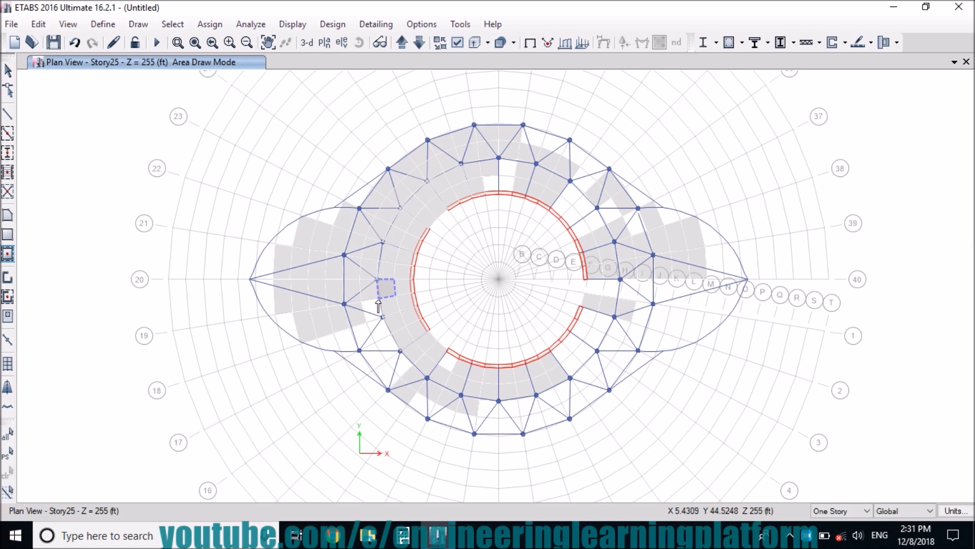
key("Escape")
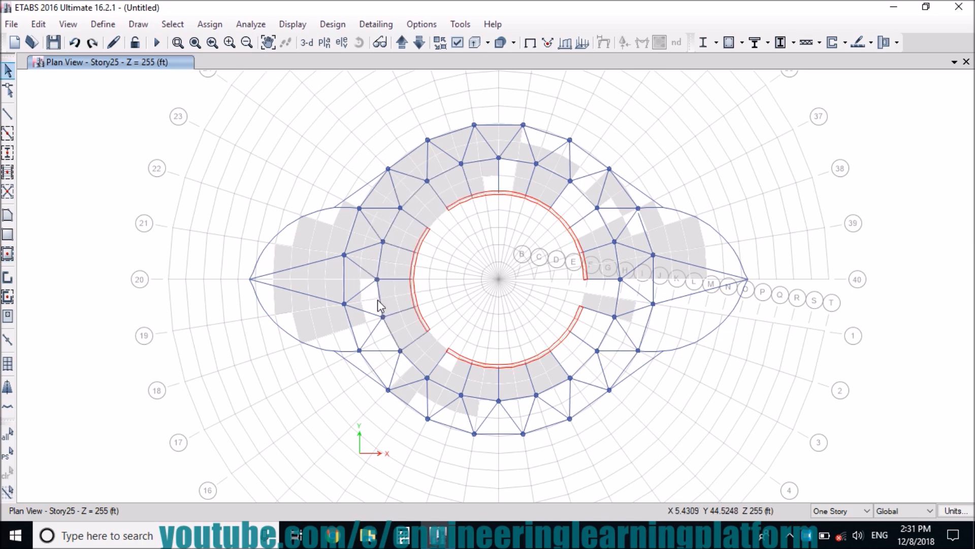
Fill the remaining outer ring floor cells with S6 from grid line 19 round the bottom of the plan to line 8
left_click(8, 254)
left_click(671, 122)
left_click(377, 329)
left_click(392, 343)
left_click(390, 373)
left_click(343, 344)
left_click(429, 408)
left_click(487, 425)
left_click(504, 412)
left_click(527, 418)
left_click(553, 401)
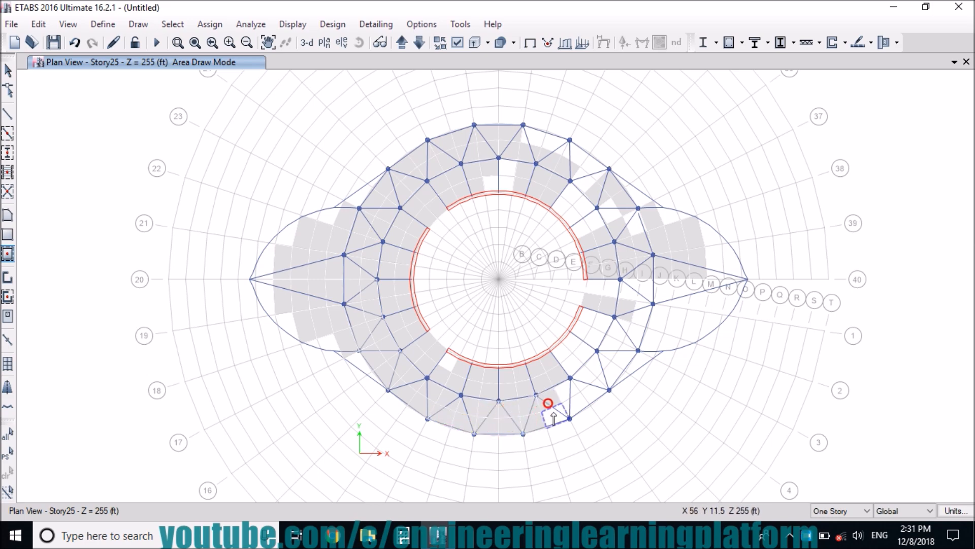
Fill the lower-right floor cells from the core wall out to circle J, between column J-7 and grid line 1
left_click(567, 393)
left_click(595, 390)
left_click(594, 365)
left_click(575, 348)
left_click(575, 365)
left_click(599, 345)
left_click(639, 333)
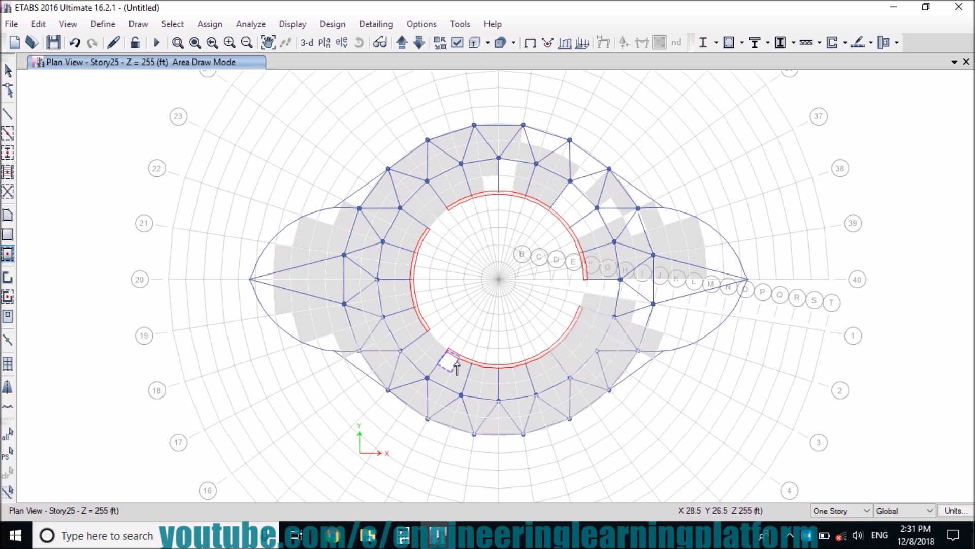
Fill the remaining upper-right ring cells and the right wing cells near grid lines 40 and 1 to 2
left_click(490, 185)
left_click(550, 141)
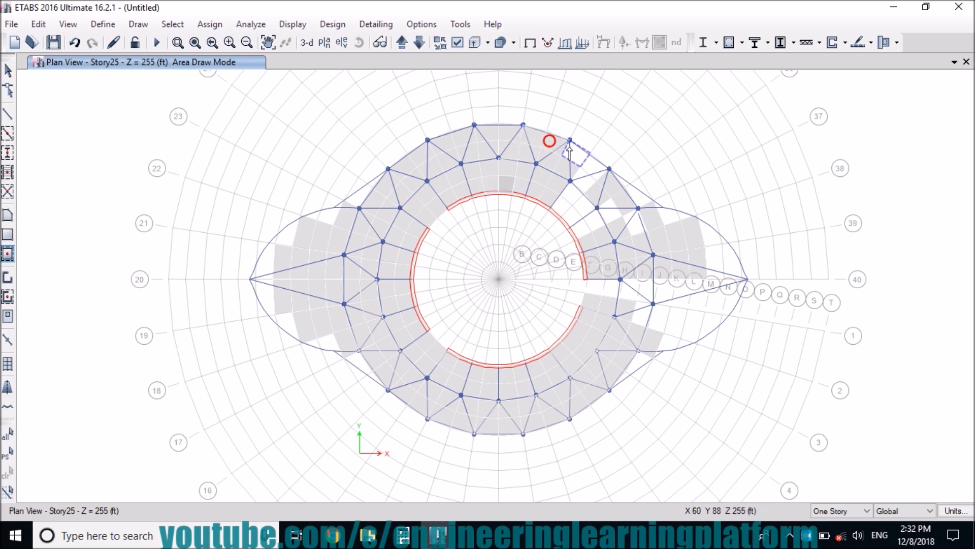
left_click(581, 181)
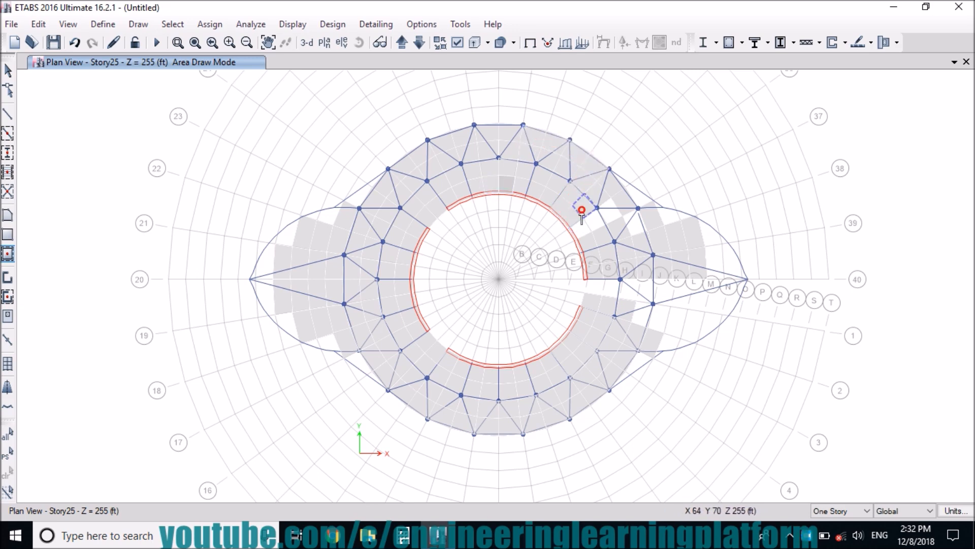
left_click(614, 210)
left_click(717, 255)
left_click(657, 315)
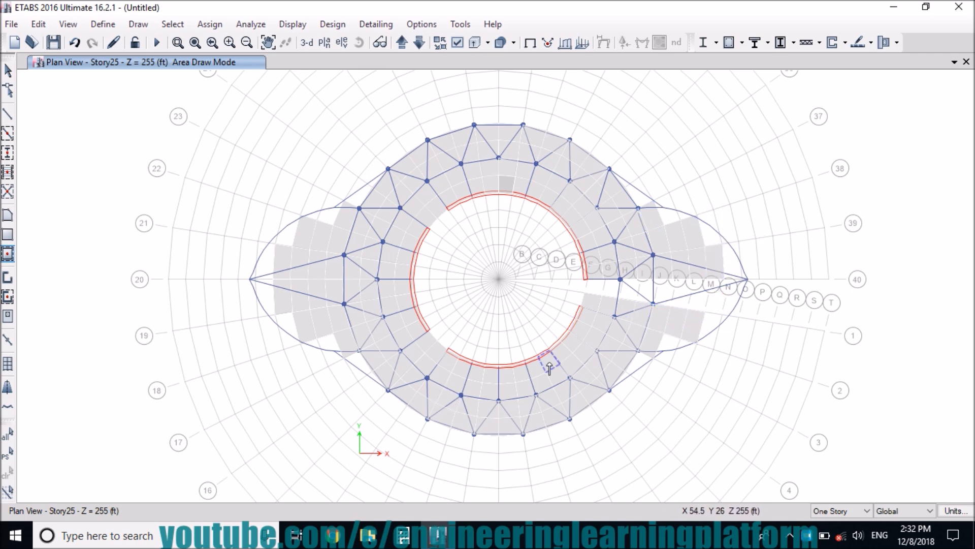
Delete the doubled floor panel between grid lines 30 and 31 at the upper core wall and redraw it with S6
key("Escape")
left_click(507, 184)
key("Delete")
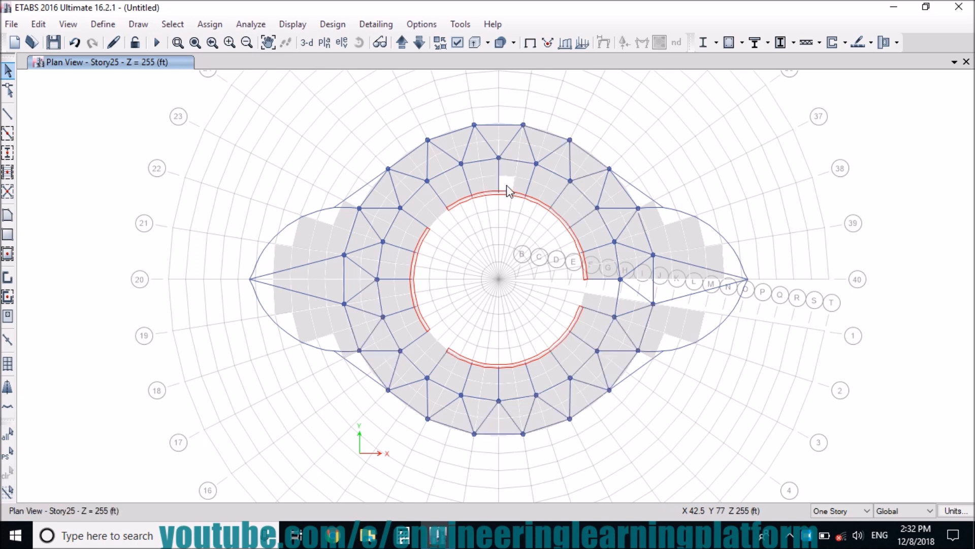
left_click(10, 251)
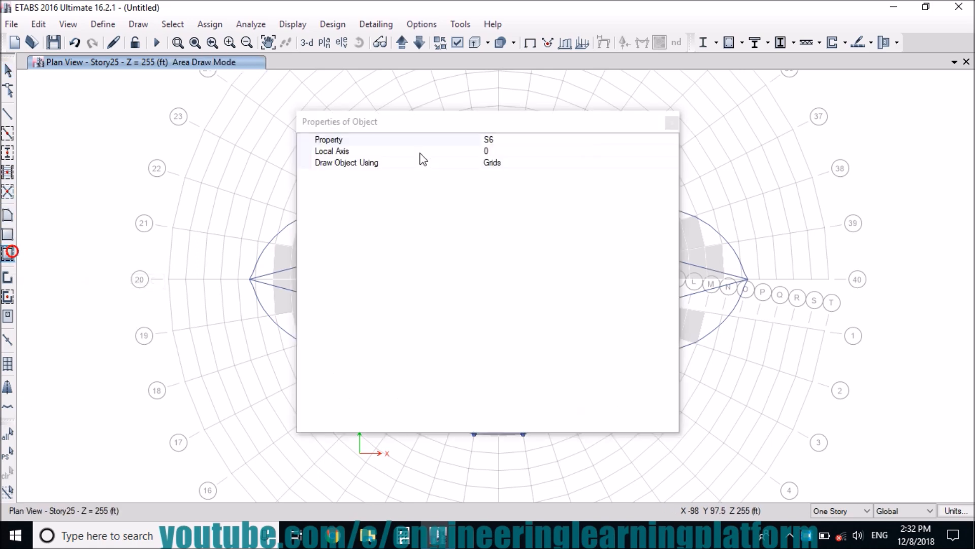
left_click(671, 123)
key("Escape")
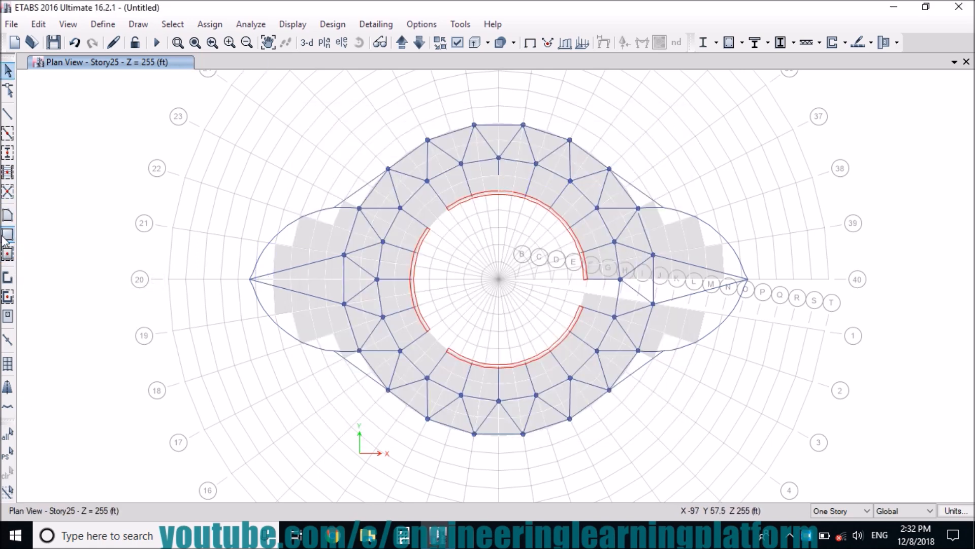
Draw a polygonal floor panel filling the left wing tip above grid line 20, bounded by N-20, N-21, the curve and the arc tip
left_click(8, 215)
left_click(672, 123)
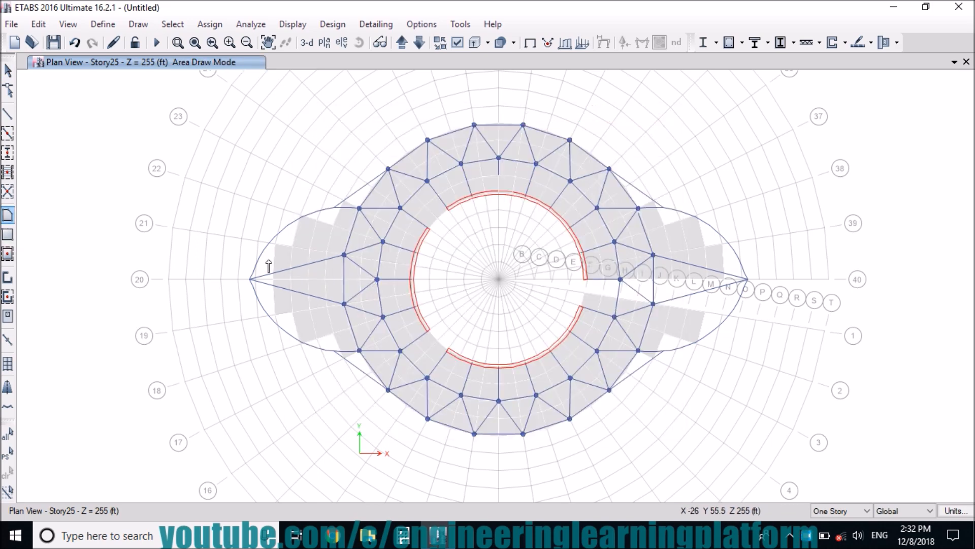
left_click(277, 279)
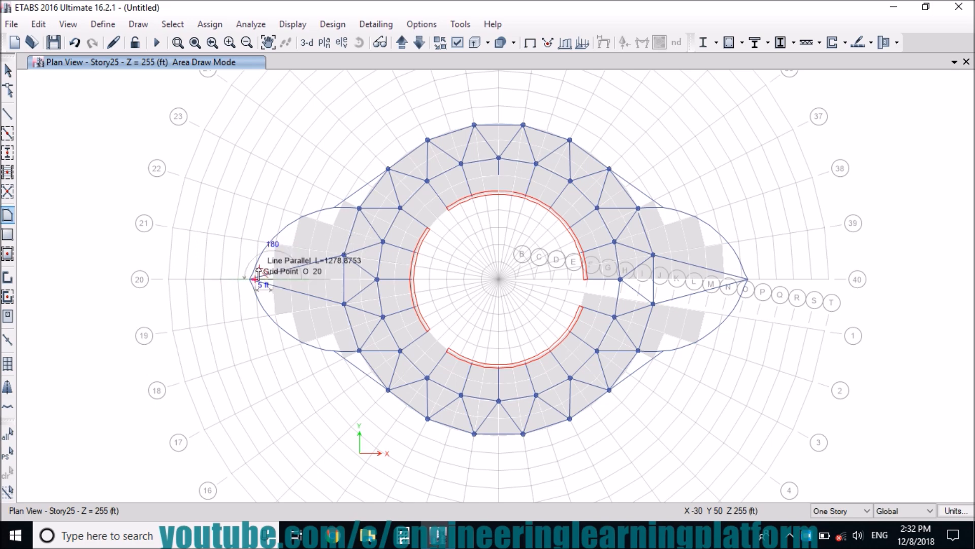
left_click(274, 245)
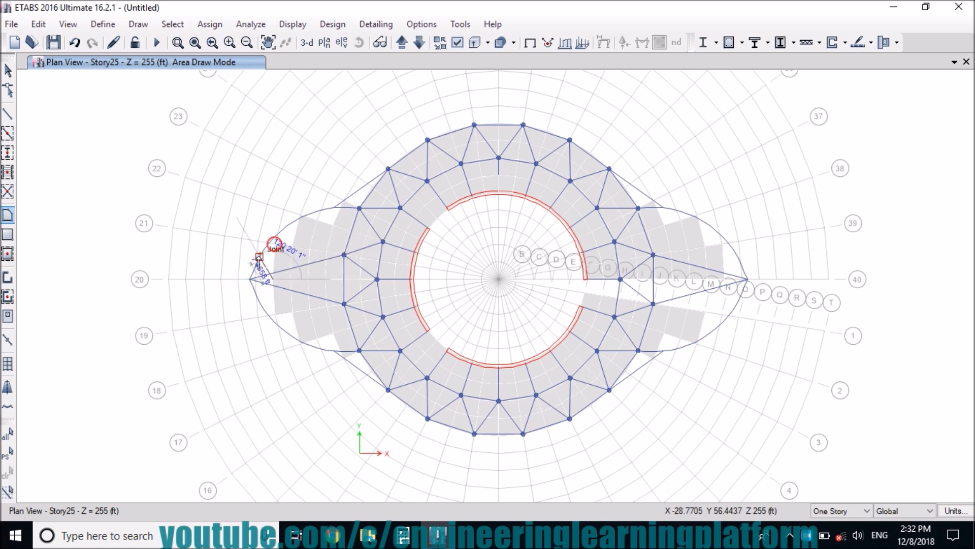
left_click(262, 253)
left_click(248, 279)
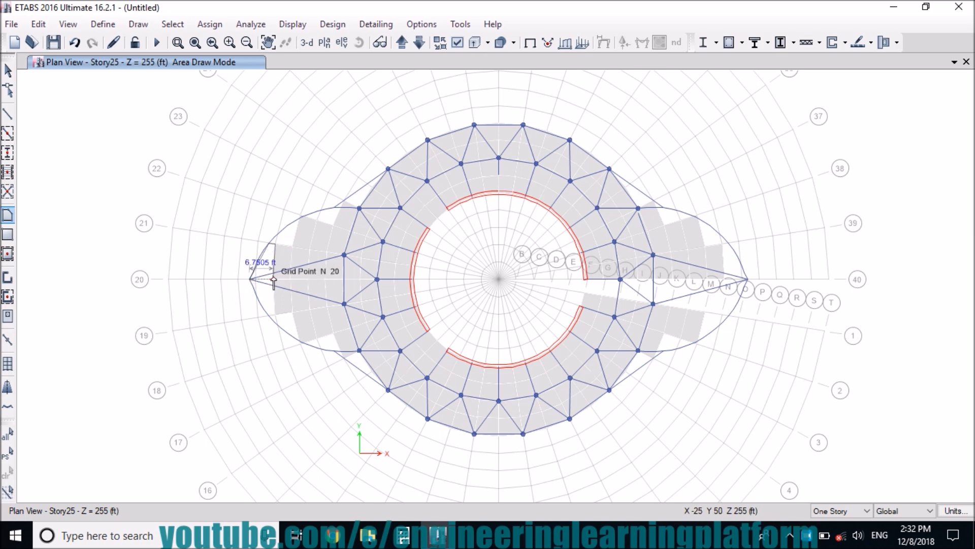
right_click(273, 279)
left_click(447, 481)
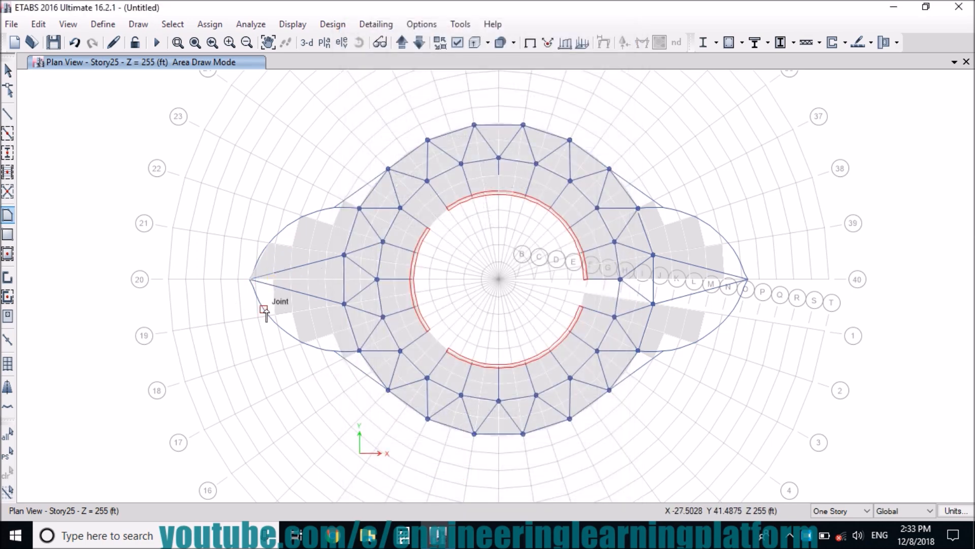
Draw the matching floor panel below grid line 20, from N-19 along the curved frame to the arc tip and N-20
left_click(275, 314)
left_click(268, 316)
left_click(249, 279)
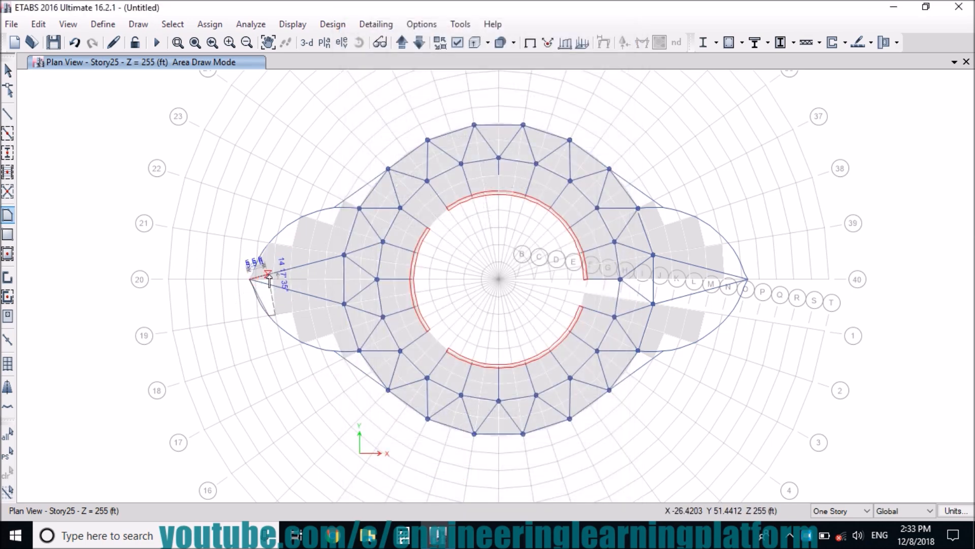
double_click(274, 279)
Draw a floor panel along the left wing's upper curve through grid points N-21, M-22 and M-21
left_click(275, 243)
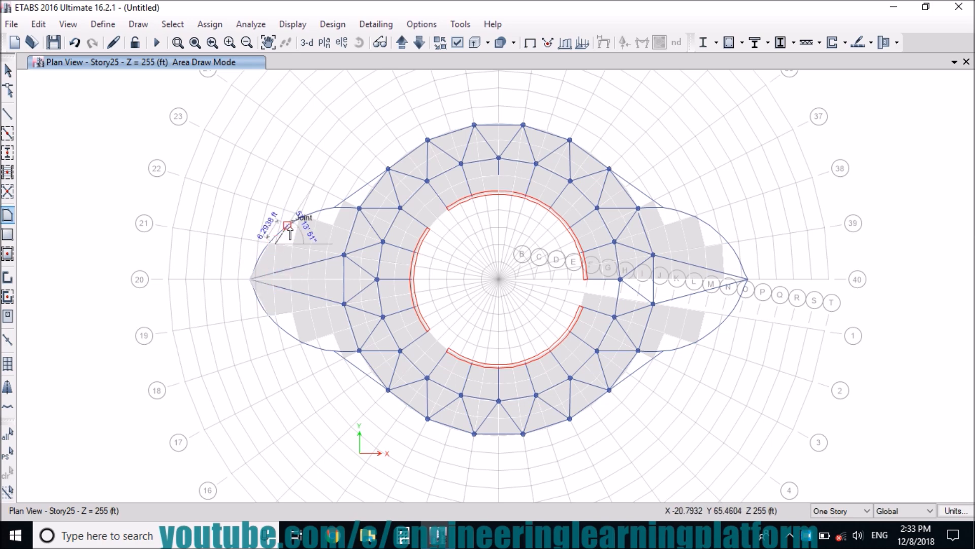
left_click(281, 232)
left_click(300, 216)
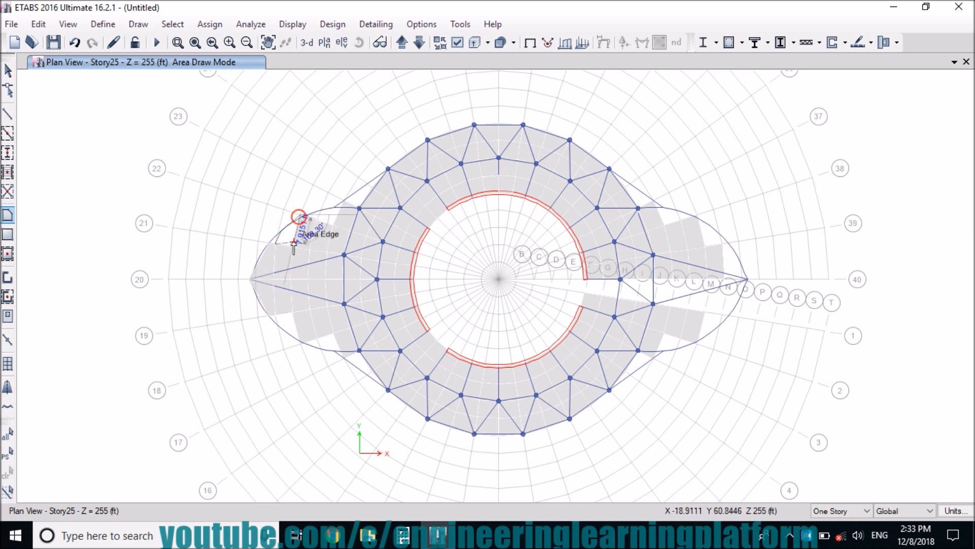
double_click(293, 247)
Draw a floor panel along the left wing's lower curve between grid points M-18, M-19 and N-19
left_click(302, 341)
left_click(294, 312)
left_click(270, 315)
double_click(302, 342)
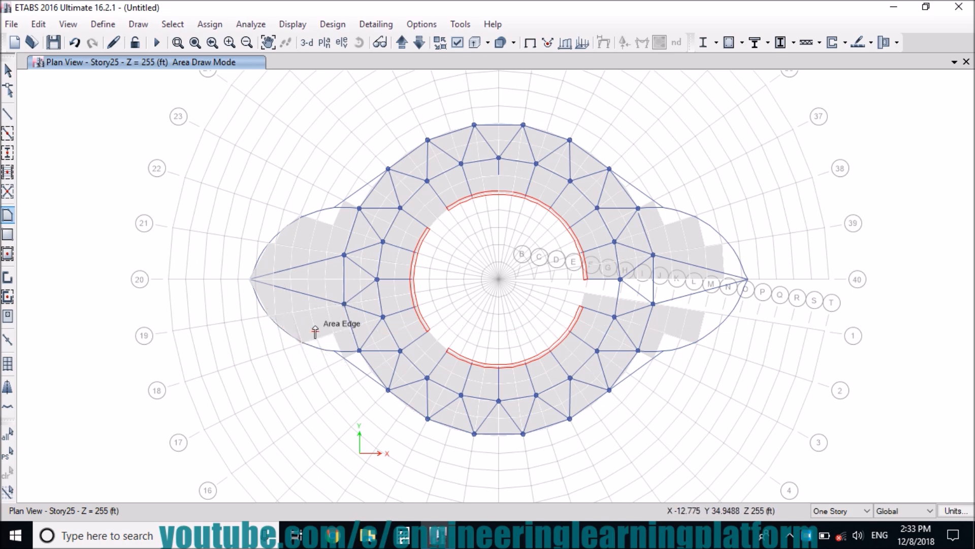
Draw a polygonal floor panel filling the gap along the left wing's upper curve between grid lines 22 and 23
left_click(318, 219)
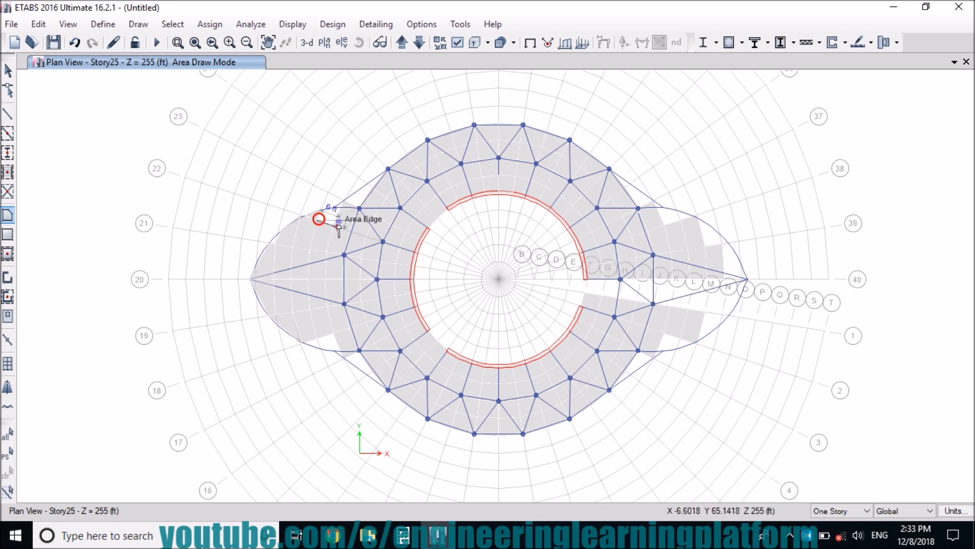
left_click(335, 226)
left_click(343, 202)
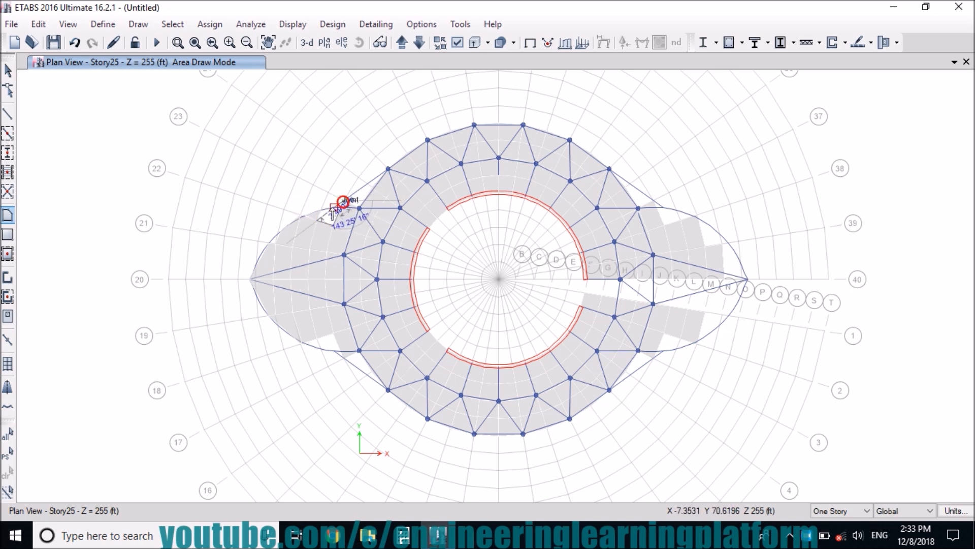
left_click(331, 209)
double_click(321, 210)
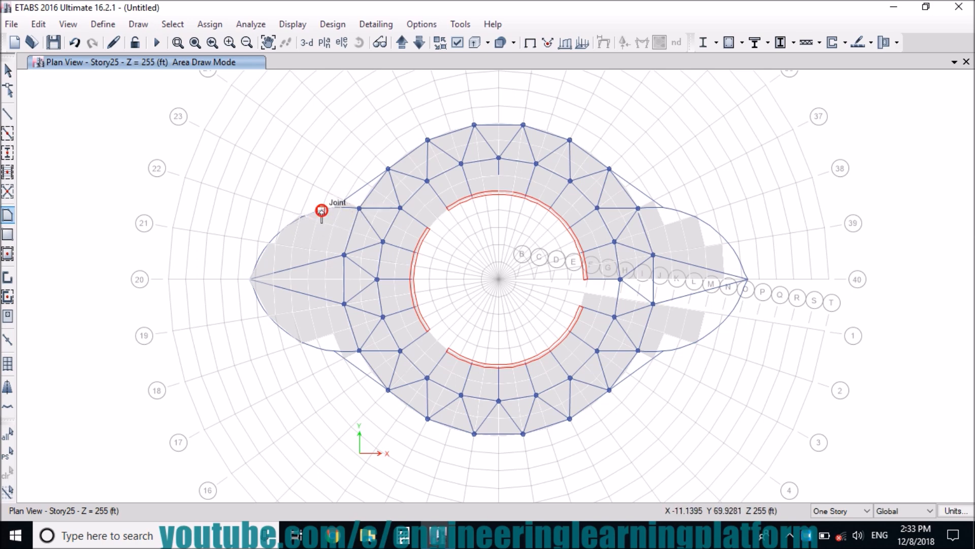
Draw triangular floor panels on both upper flanks, between the outer column ring and the start of each wing's curve
left_click(357, 209)
left_click(344, 202)
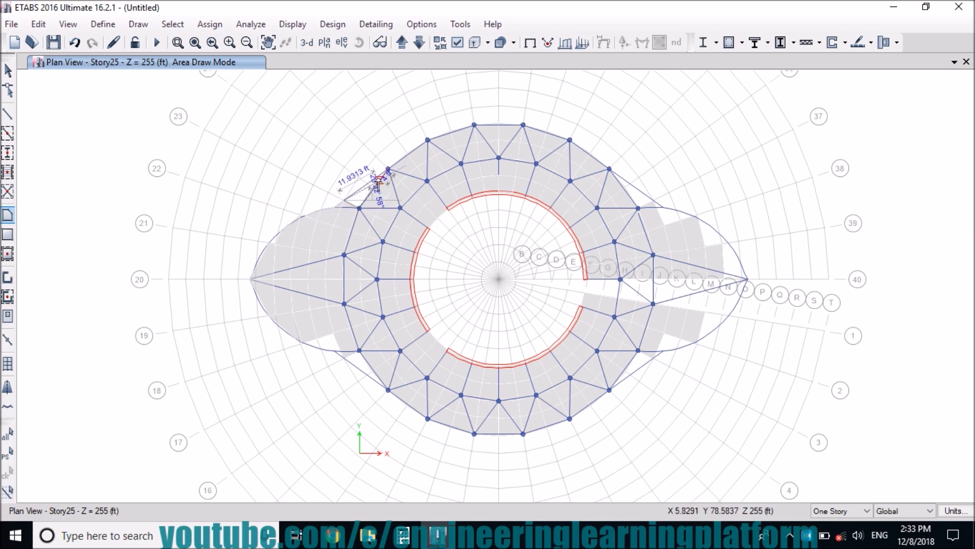
double_click(388, 169)
left_click(609, 168)
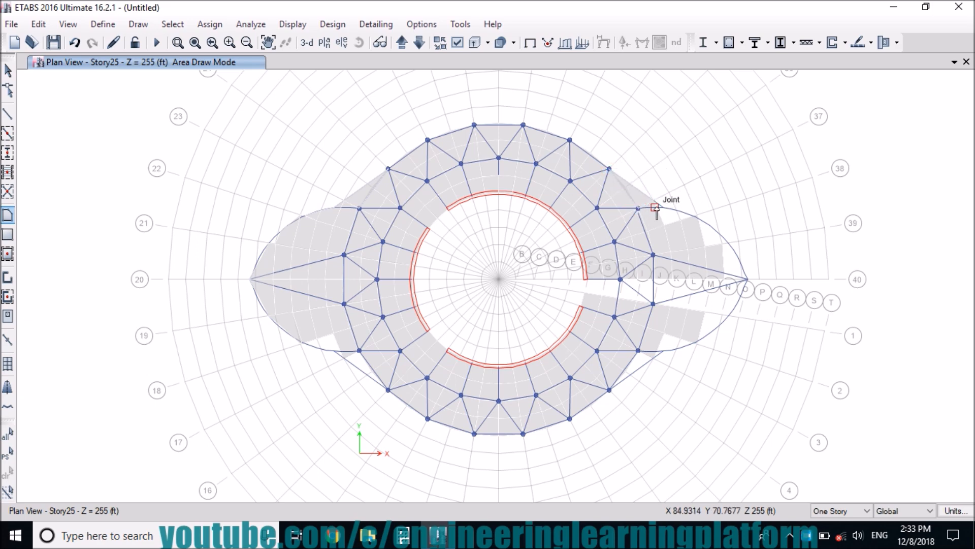
Draw a floor panel filling the gap along the right wing's upper curve between grid lines 37 and 38
left_click(654, 201)
left_click(663, 224)
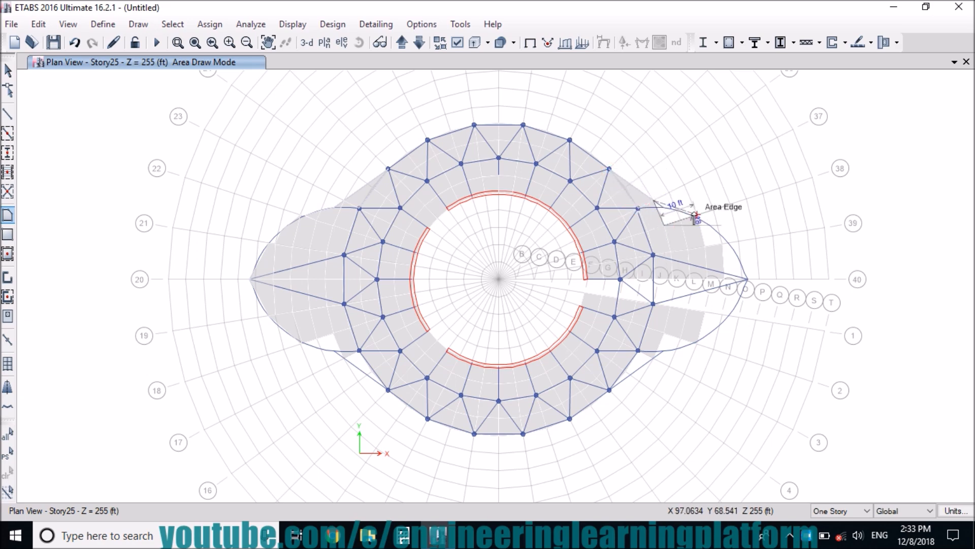
double_click(695, 217)
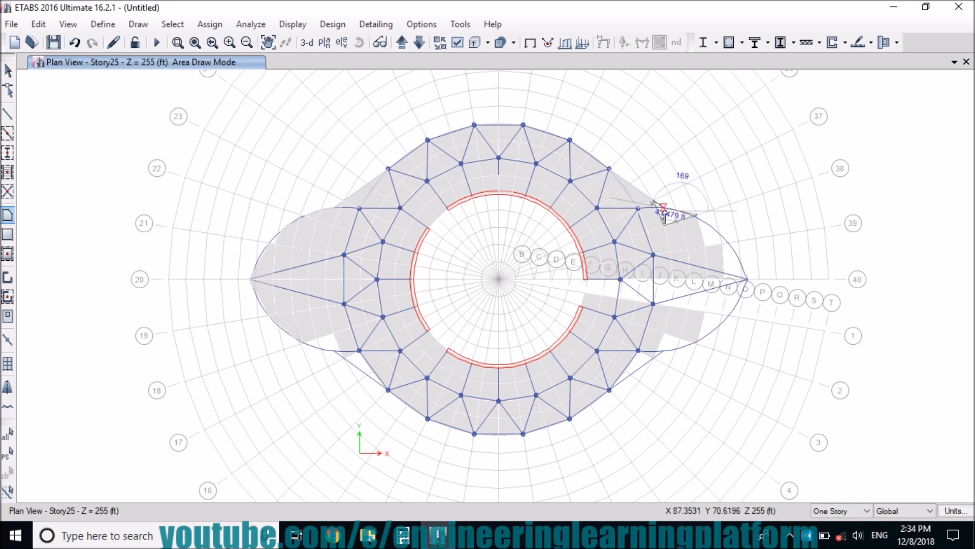
Draw floor panels along the right wing's upper curve from grid line 38 around to the arc tip on grid line 40
left_click(722, 244)
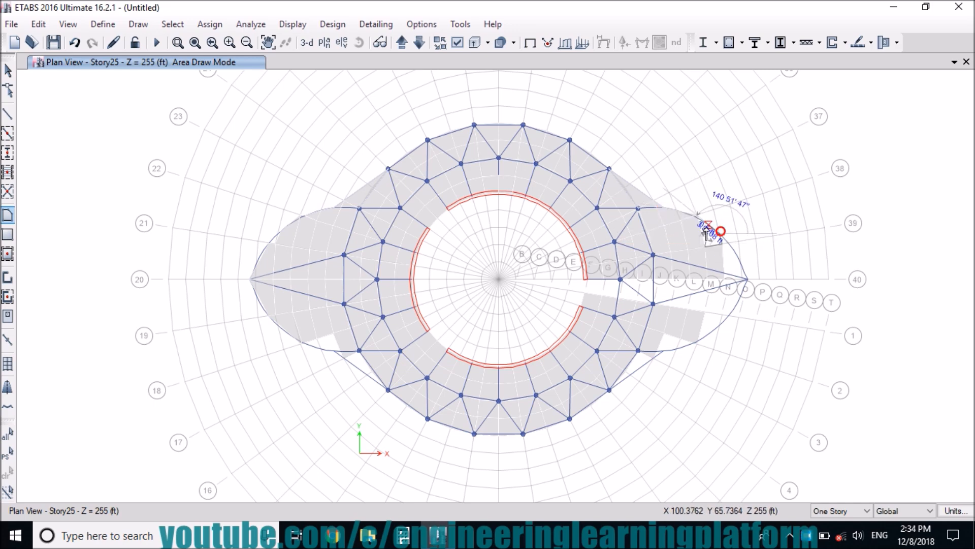
left_click(718, 278)
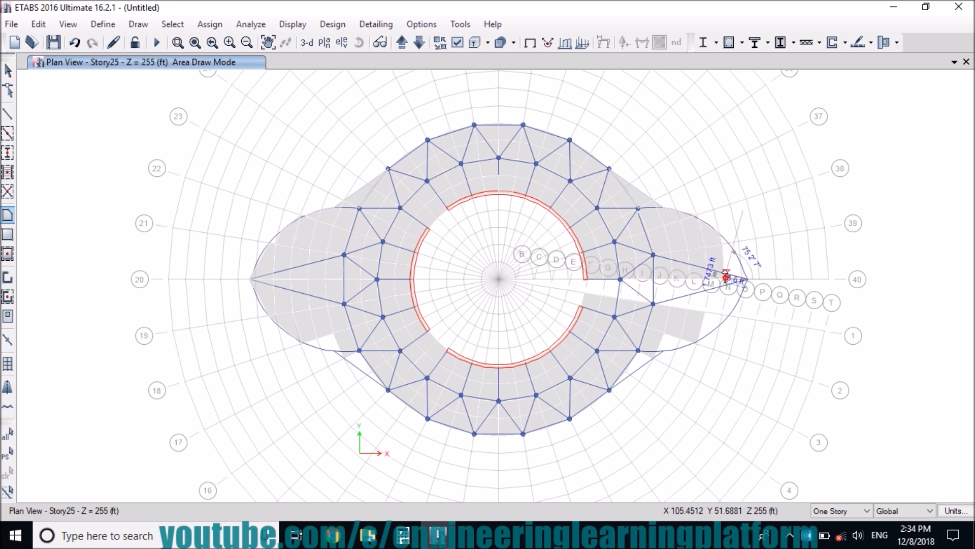
left_click(720, 237)
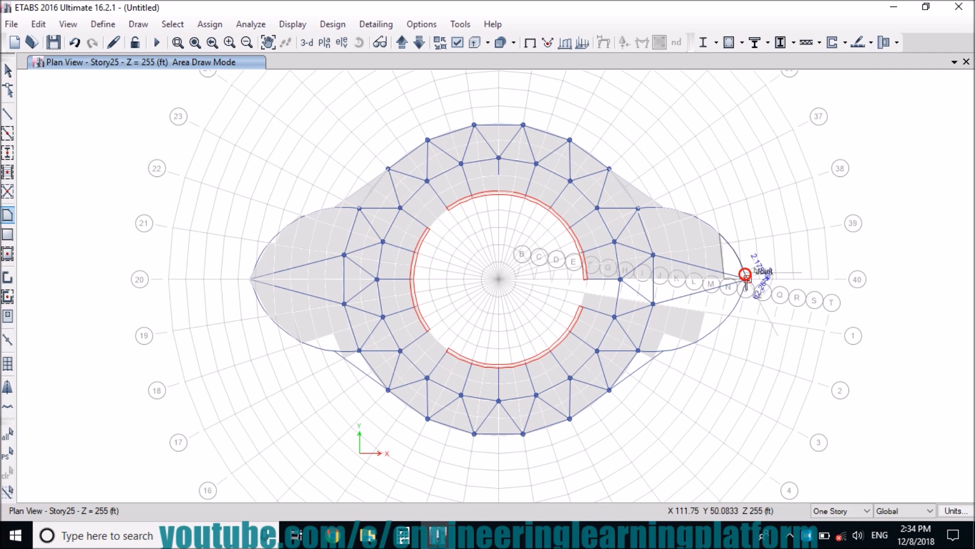
double_click(747, 277)
Draw a floor panel along the right wing's lower curve between grid lines 1 and 2, passing through grid point M-1
left_click(698, 343)
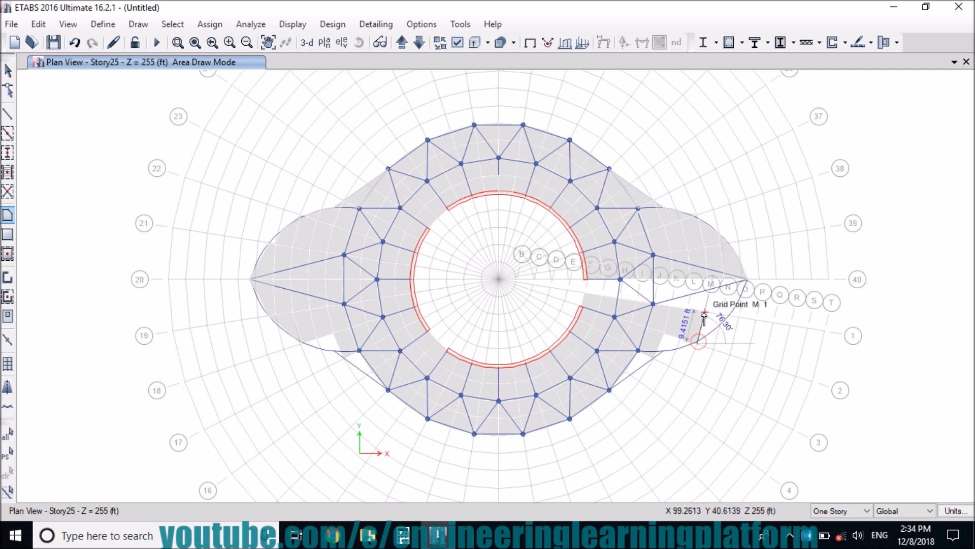
left_click(704, 311)
left_click(730, 314)
double_click(699, 343)
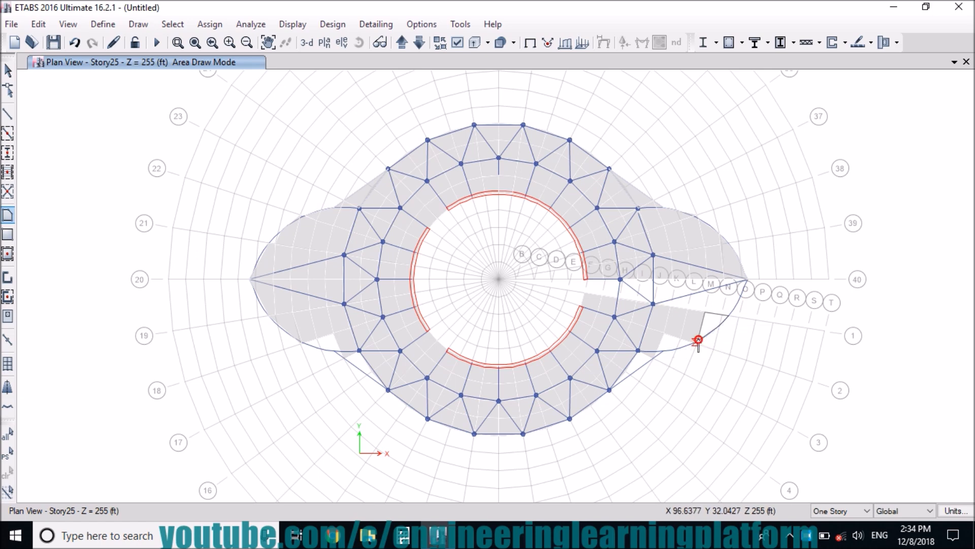
left_click(697, 343)
left_click(704, 311)
double_click(728, 316)
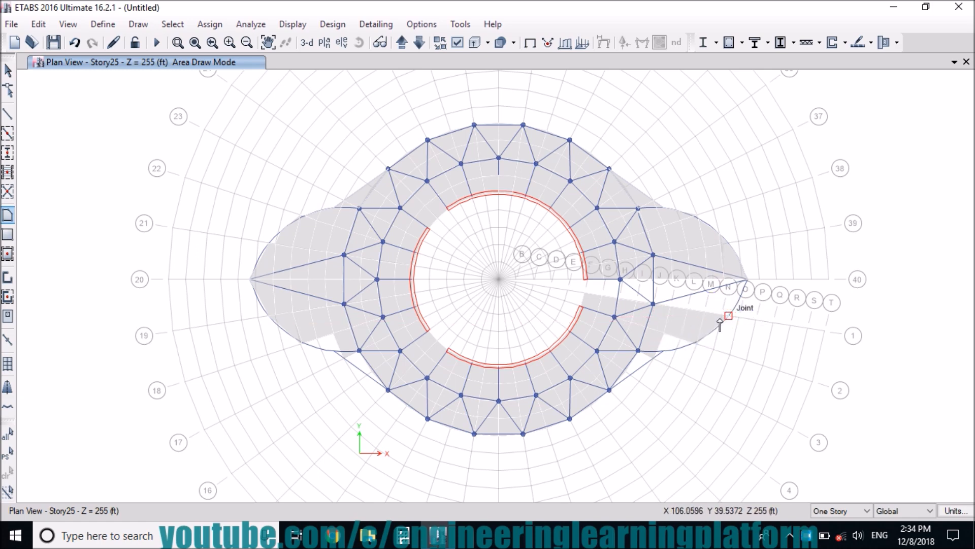
Draw floor panels closing the gap inside the right wing's lower curve between grid lines 2 and 3
left_click(654, 351)
left_click(664, 333)
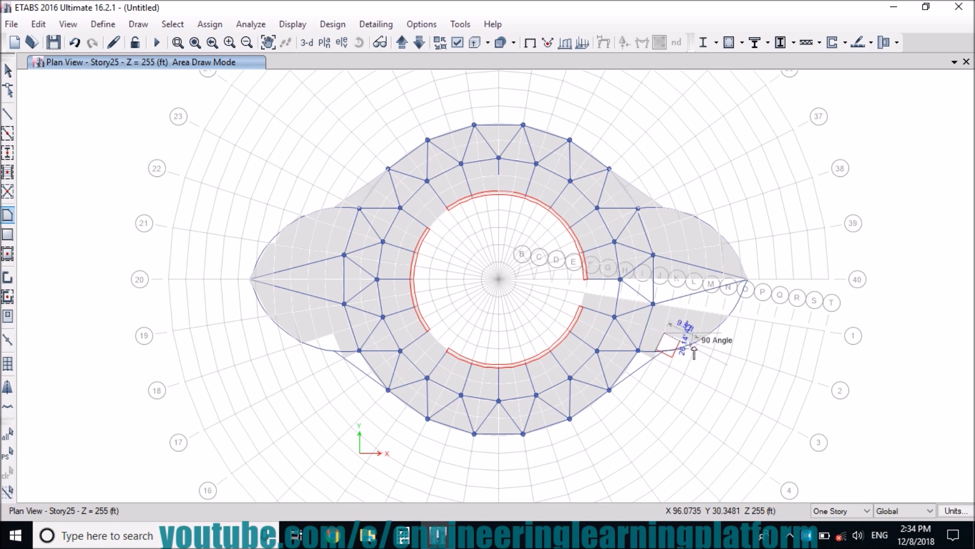
double_click(694, 342)
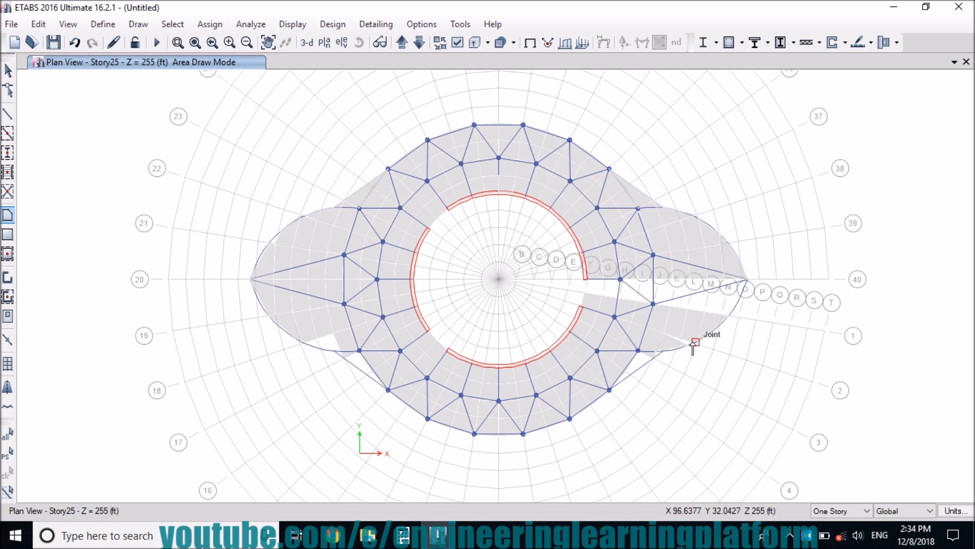
left_click(688, 345)
left_click(670, 335)
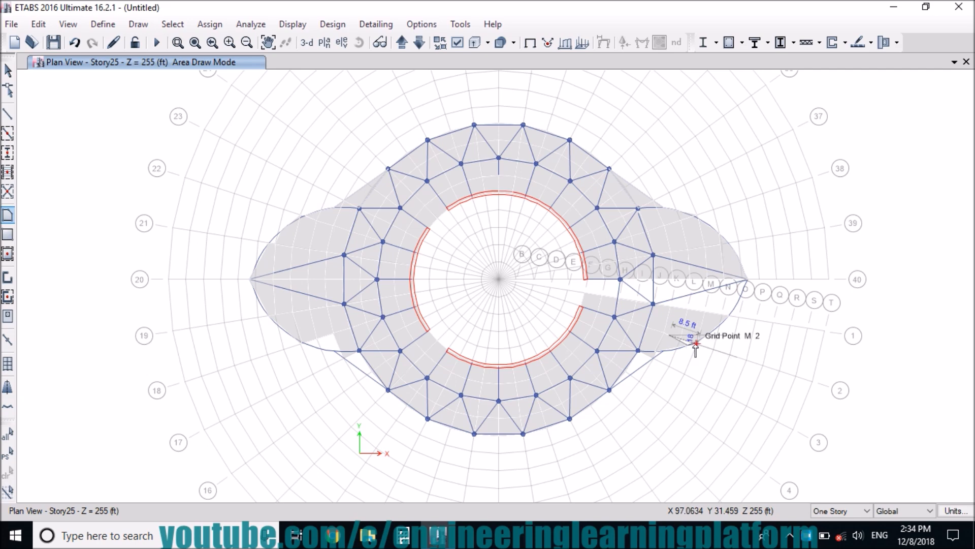
right_click(688, 345)
left_click(447, 481)
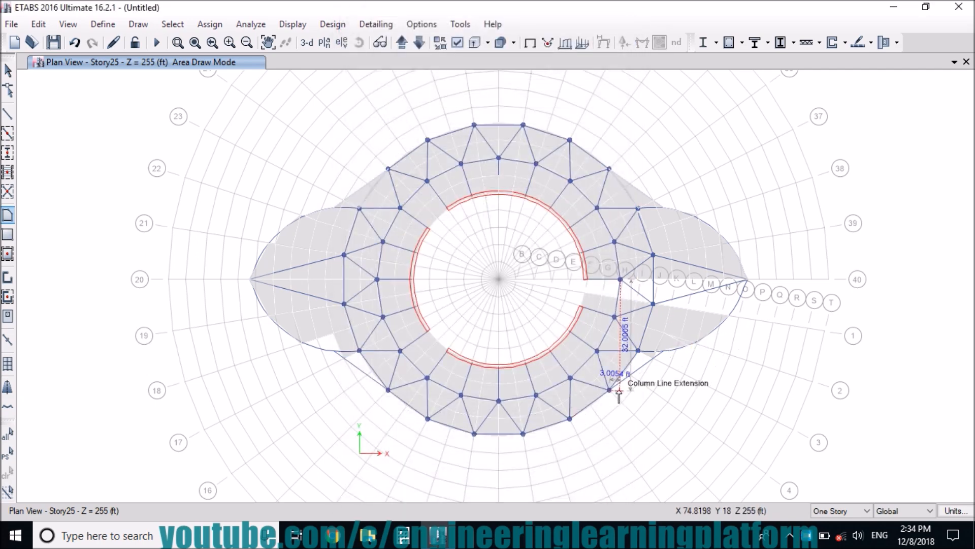
Draw triangular floor panels on both lower flanks, between the outer column ring and the wings, using K-3 for the right one
left_click(653, 358)
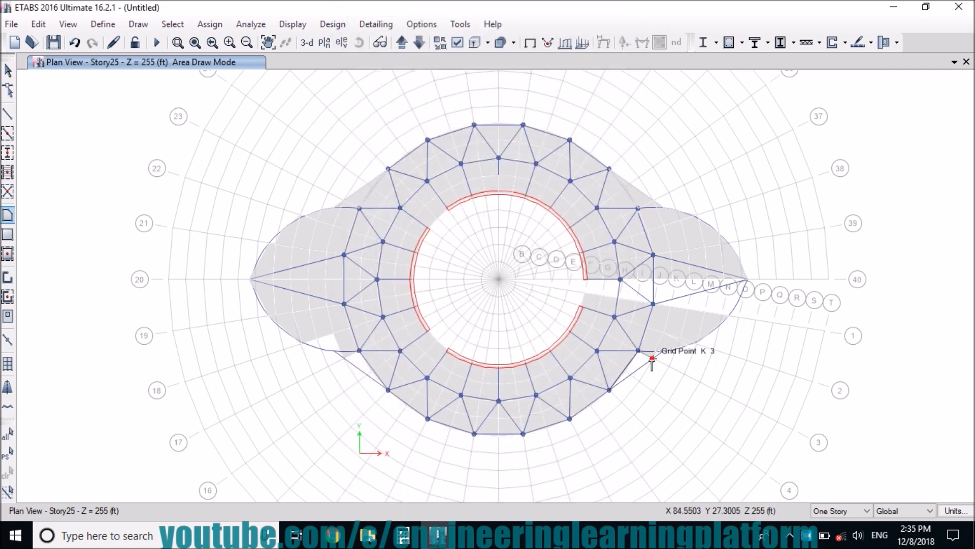
double_click(610, 390)
left_click(388, 390)
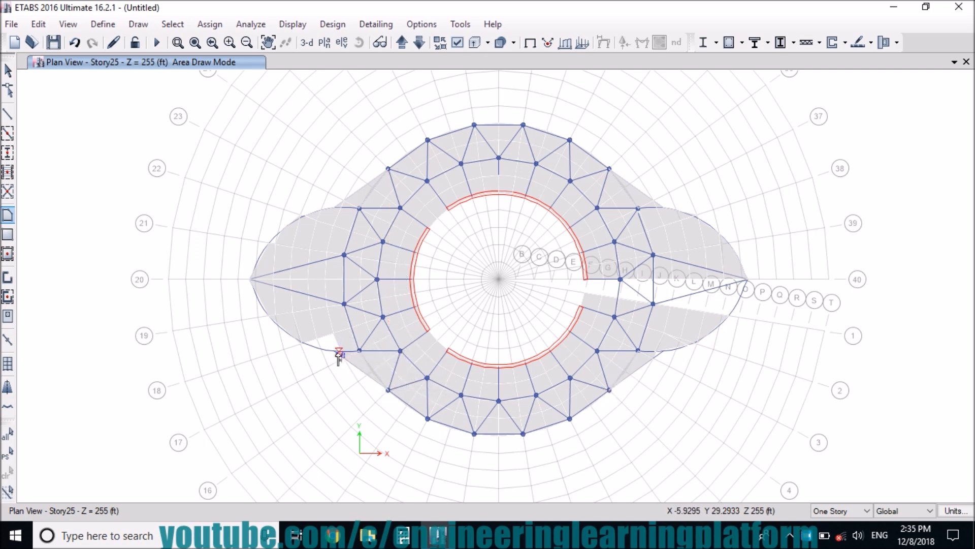
Draw a floor panel filling the gap along the left wing's lower curve between grid lines 17 and 18
left_click(341, 351)
left_click(334, 335)
left_click(303, 343)
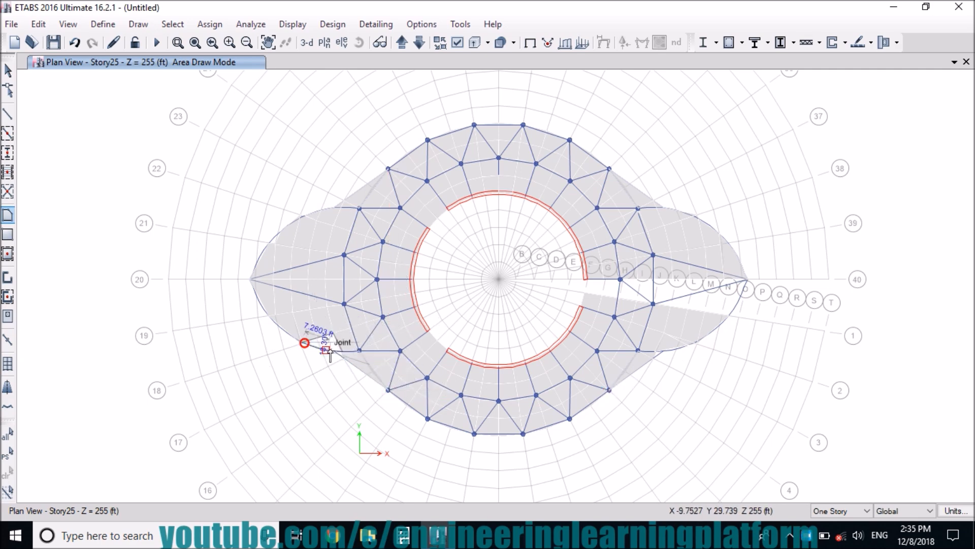
right_click(340, 351)
left_click(446, 478)
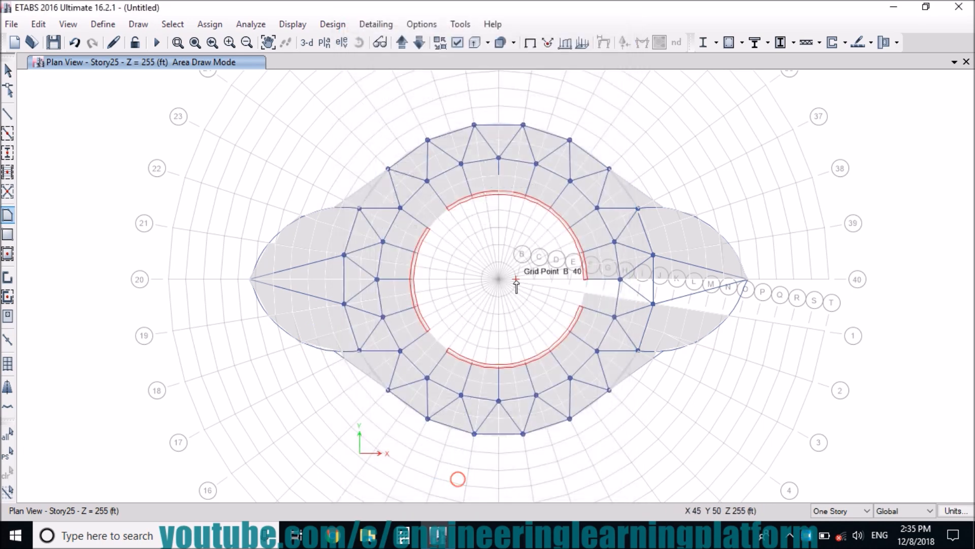
Draw a floor panel filling the open strip between grid lines 40 and 1, from F-40 out to the right wing's curve
left_click(584, 293)
left_click(585, 279)
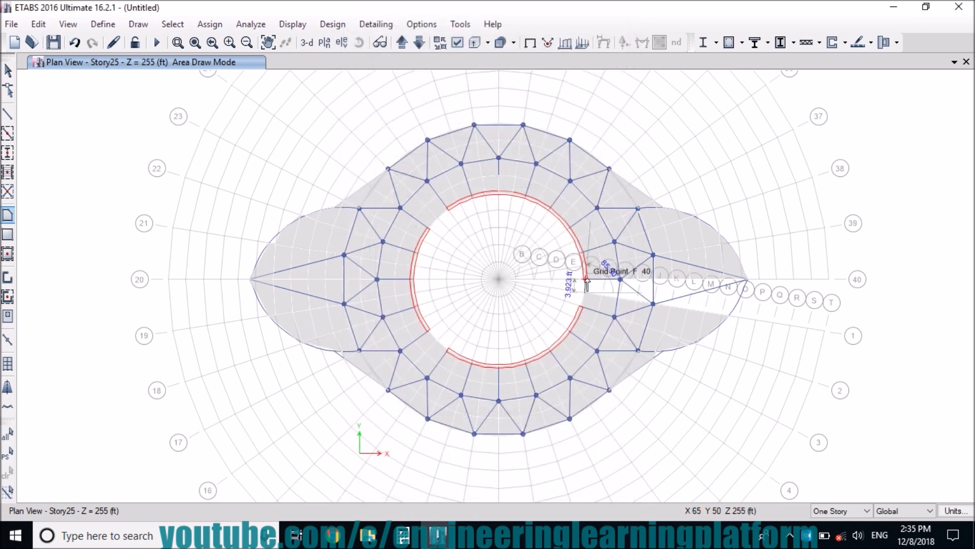
left_click(742, 294)
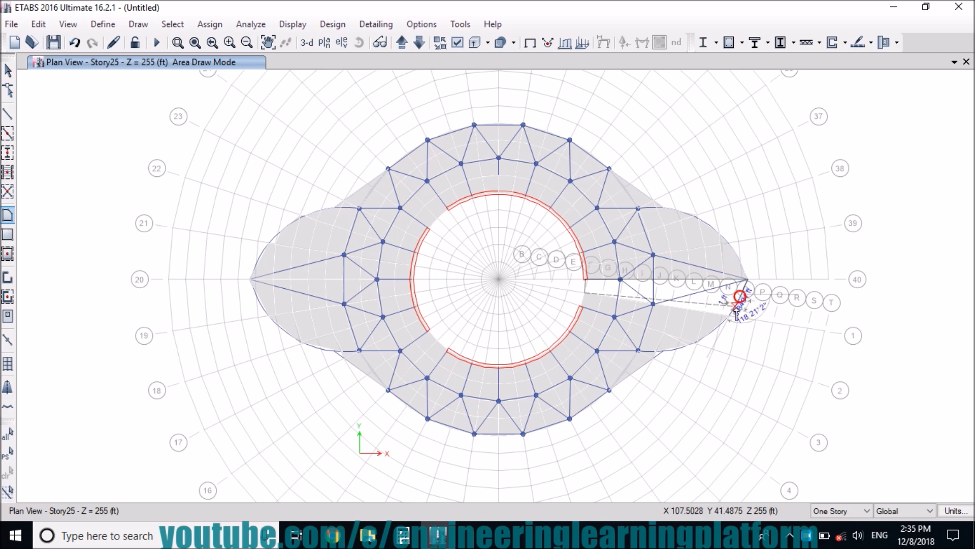
double_click(730, 315)
key("Escape")
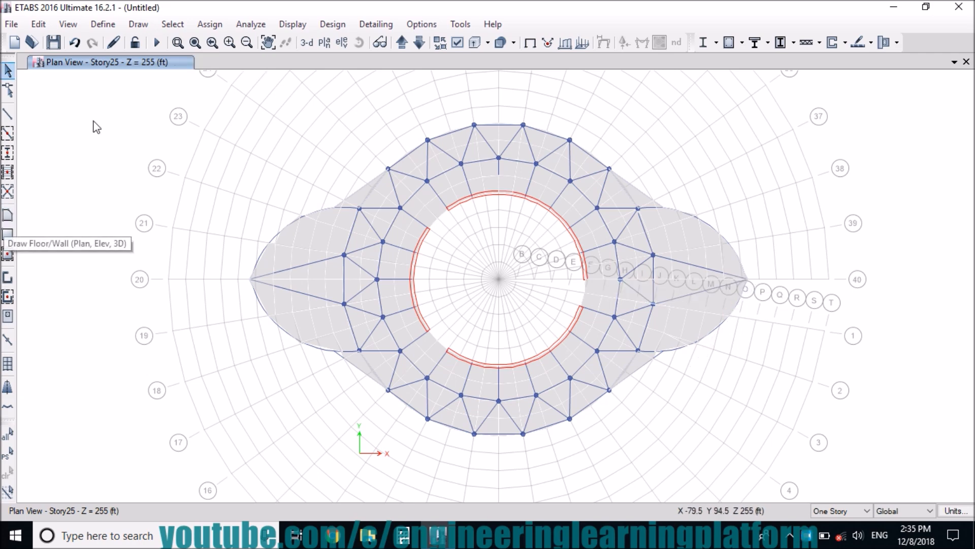
Draw a small floor panel along the left wing's upper curve near grid line 21 to fill the remaining sliver
left_click(178, 42)
left_click_drag(176, 204, 316, 297)
left_click(7, 214)
left_click(670, 123)
left_click(501, 258)
left_click(525, 197)
left_click(471, 253)
right_click(501, 258)
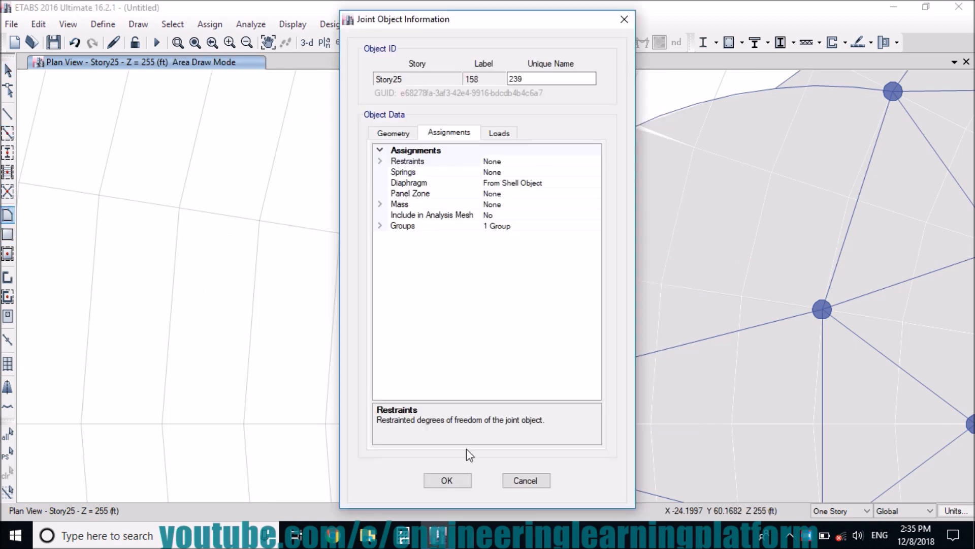
left_click(457, 478)
key("Escape")
left_click(191, 47)
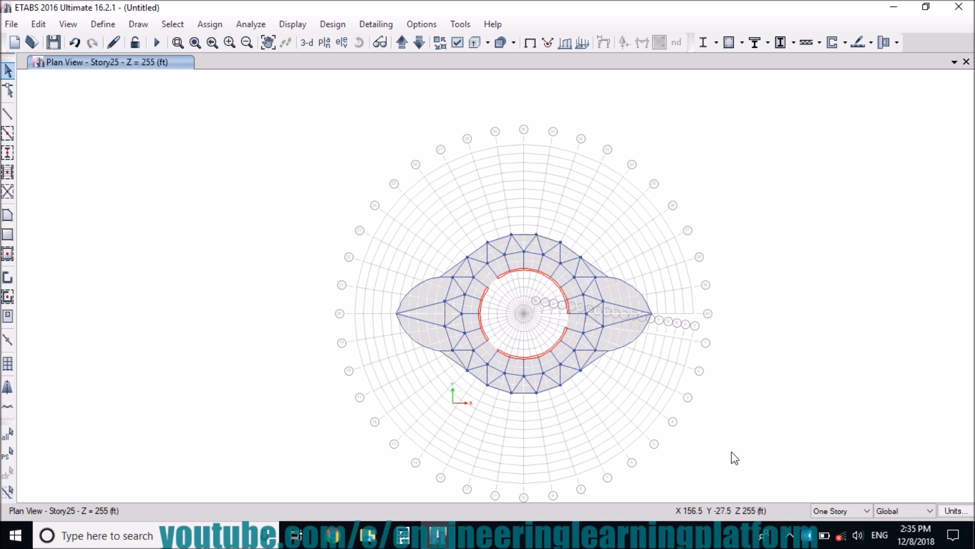
Draw straight B12X24 beams across the openings between the curved core walls
left_click(177, 44)
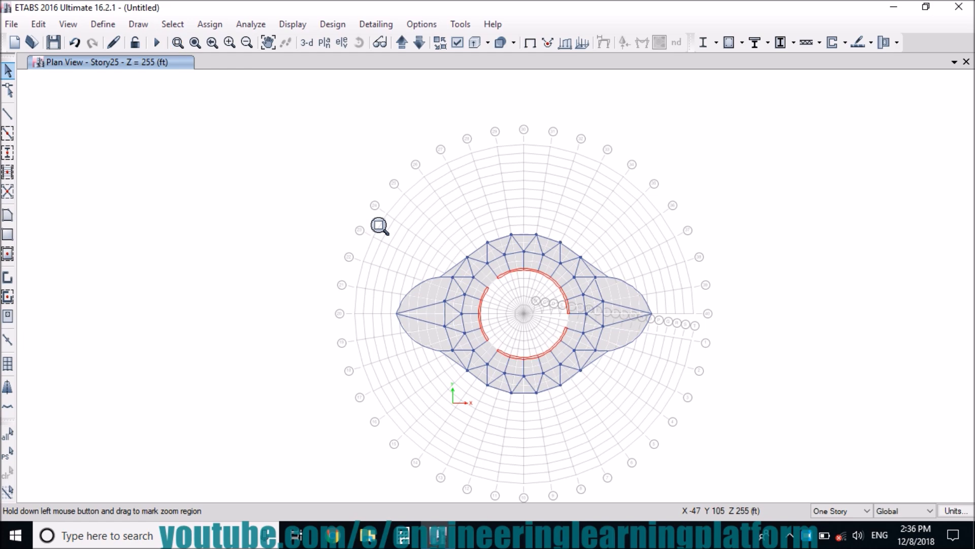
left_click_drag(369, 216, 690, 421)
left_click(7, 114)
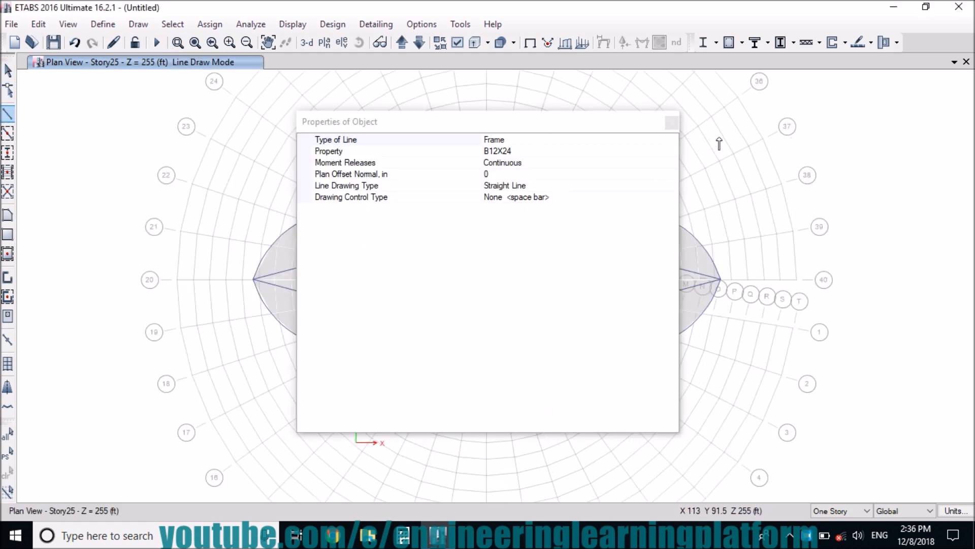
left_click(672, 123)
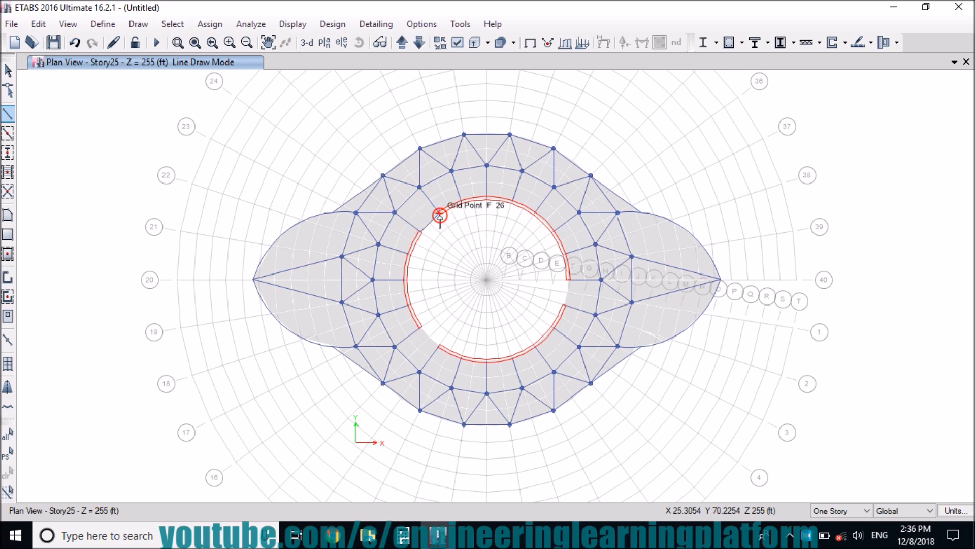
left_click(567, 307)
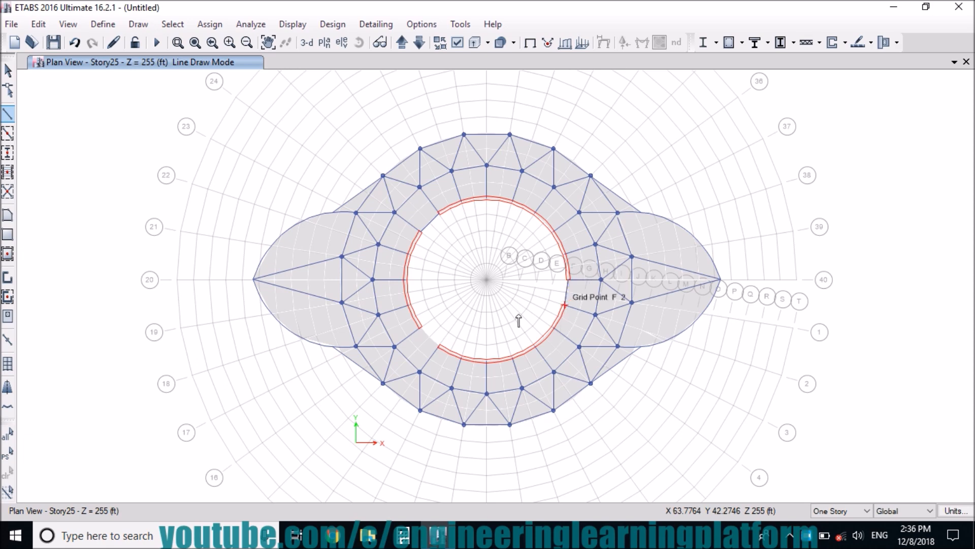
left_click(421, 329)
left_click(440, 346)
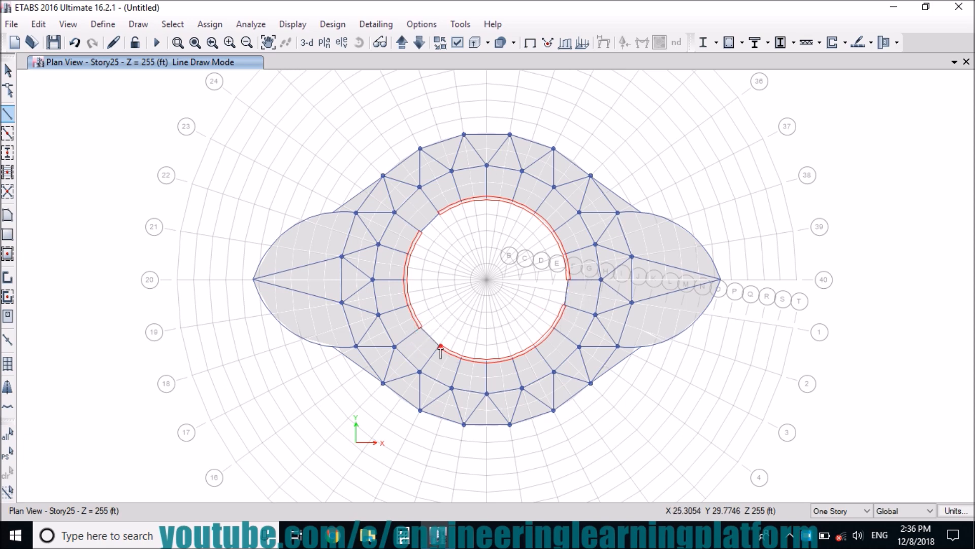
key("Escape")
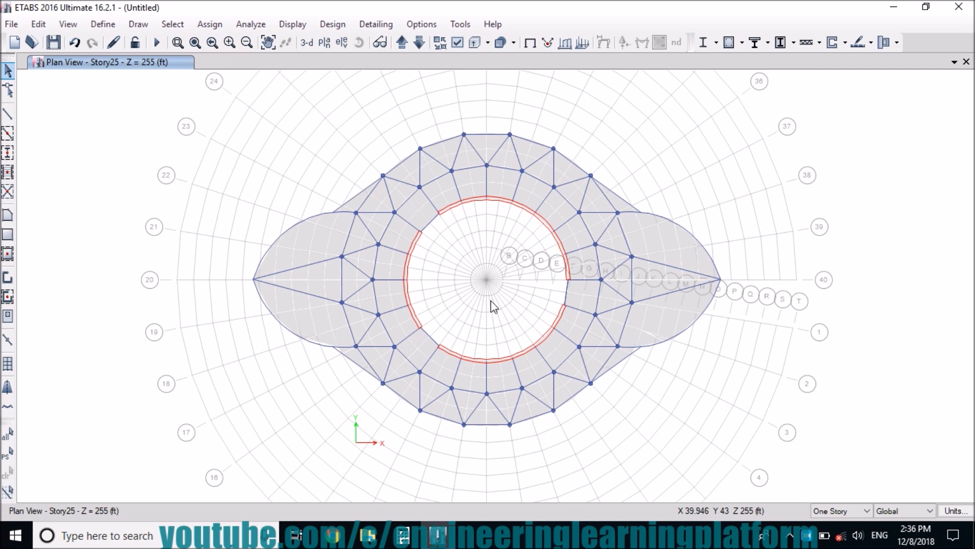
Replicate the entire Story25 floor onto Story24 down through Story1, keeping the original objects
left_click_drag(767, 438, 224, 120)
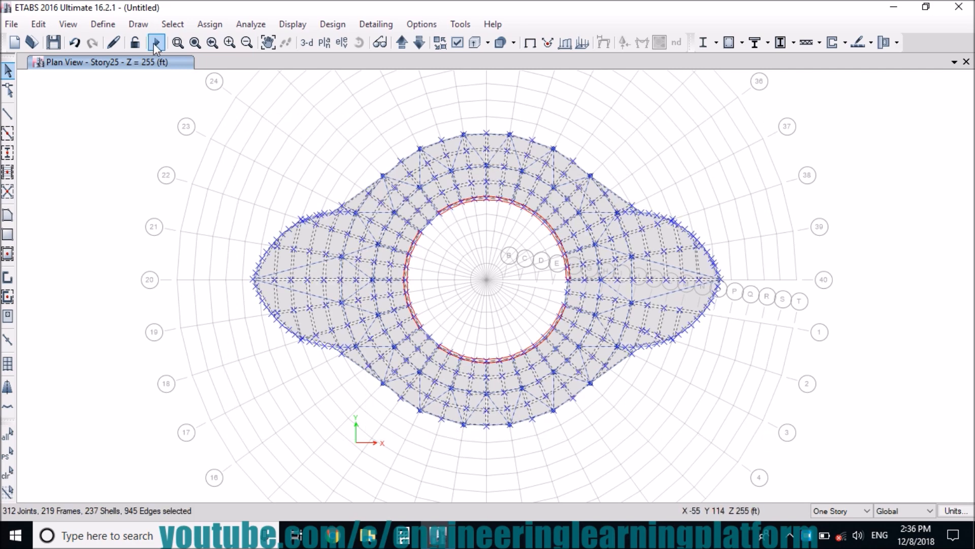
left_click(40, 24)
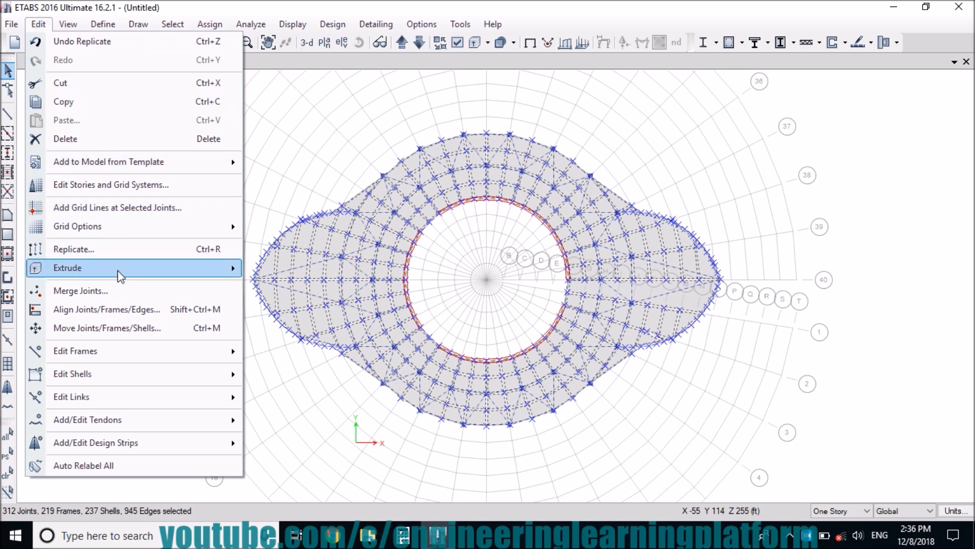
left_click(125, 256)
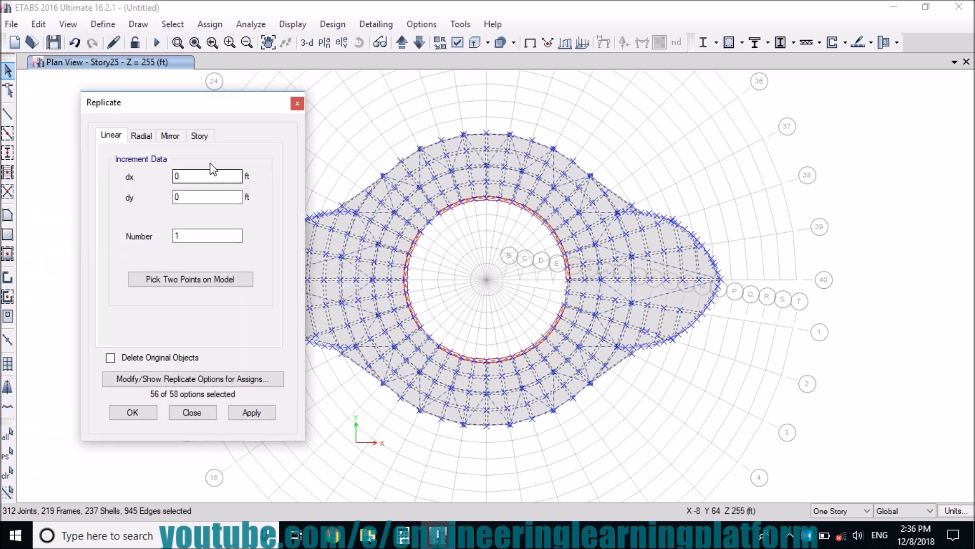
left_click(199, 137)
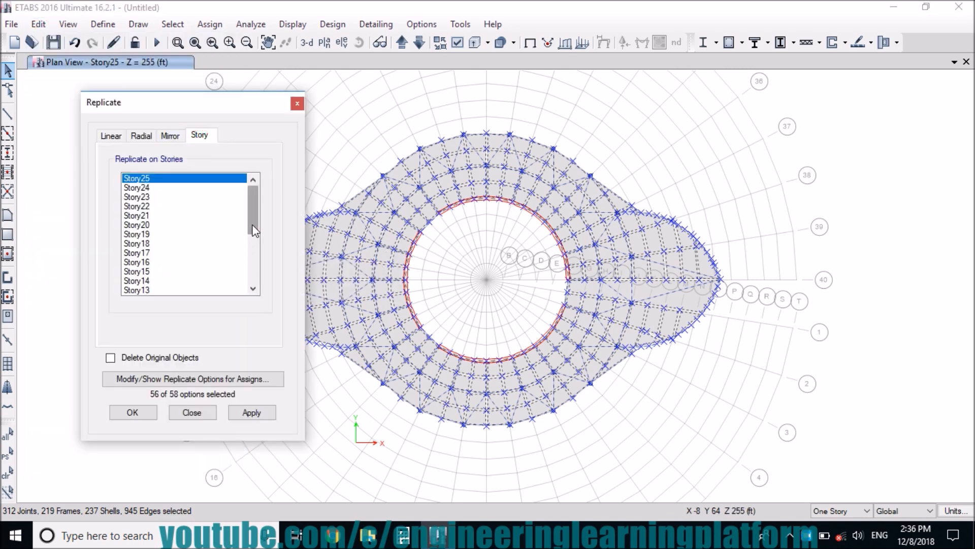
left_click_drag(253, 224, 252, 269)
left_click(138, 271)
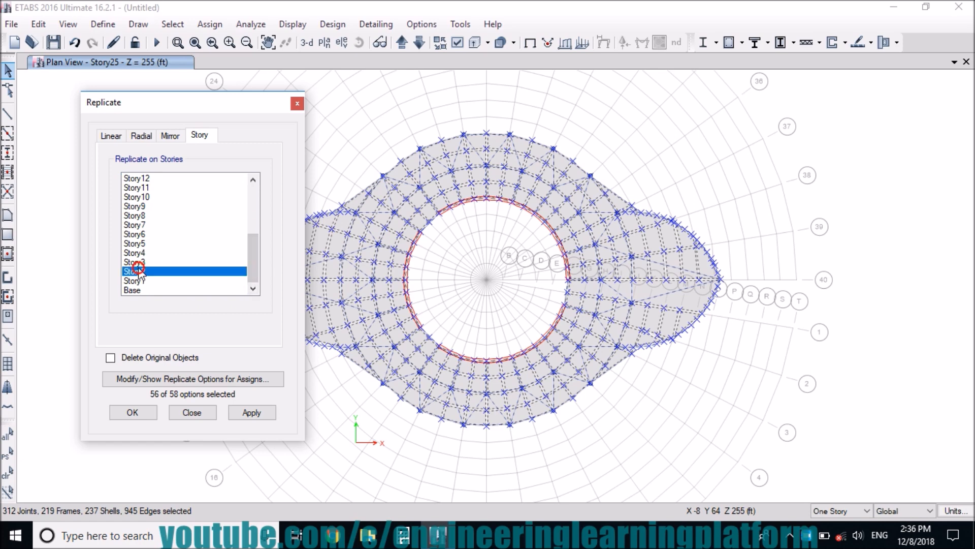
key("Down")
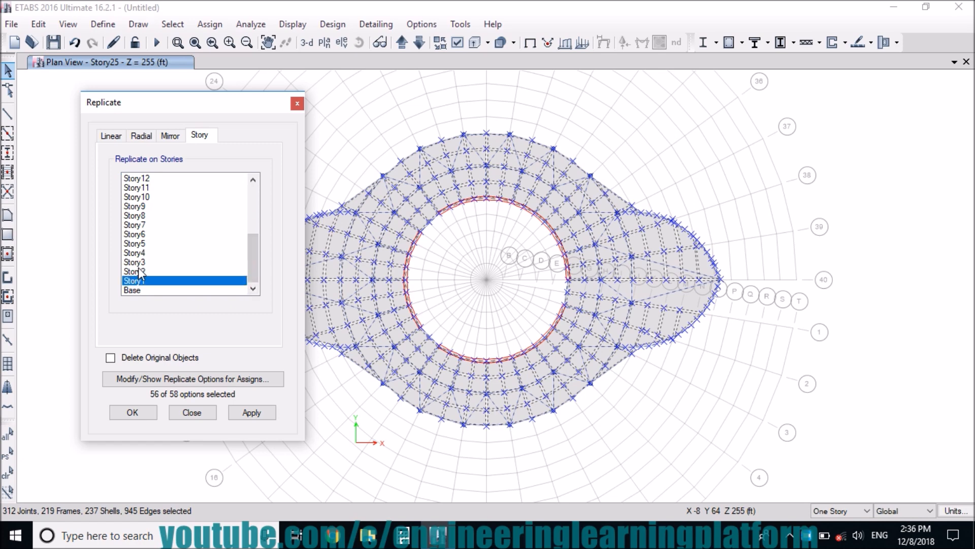
key("shift+Up")
key("shift+Up")
key("shift+Up")
key("shift+Up")
key("shift+Up")
key("shift+Up")
key("shift+Up")
key("shift+Up")
key("shift+Up")
key("shift+Up")
key("shift+Up")
key("shift+Up")
key("shift+Up")
key("shift+Up")
key("shift+Up")
key("shift+Up")
key("shift+Up")
key("shift+Up")
key("shift+Up")
key("shift+Up")
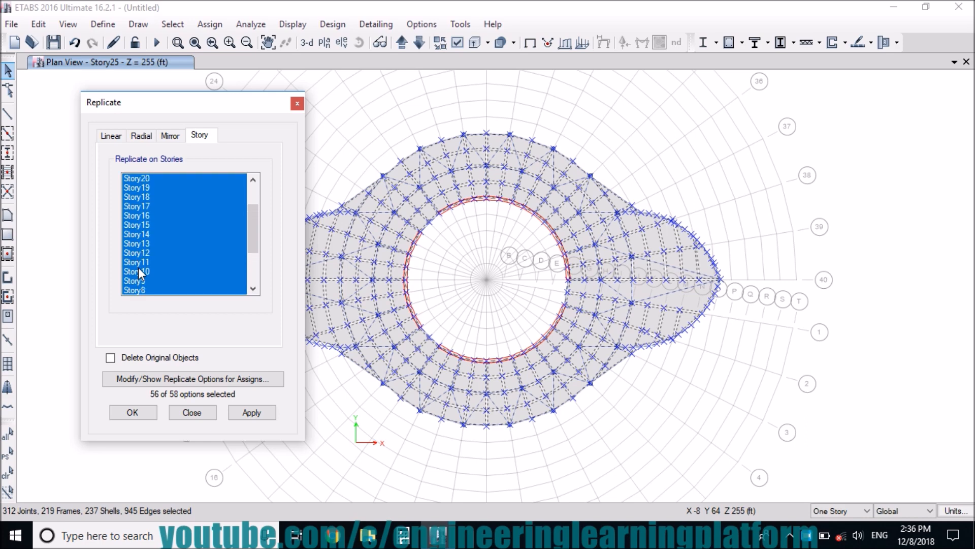
key("shift+Down")
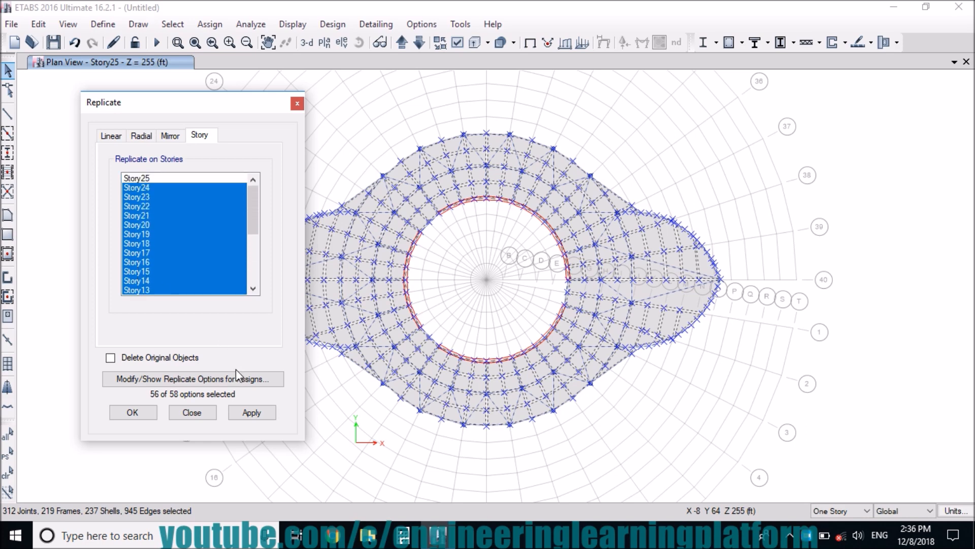
left_click(247, 415)
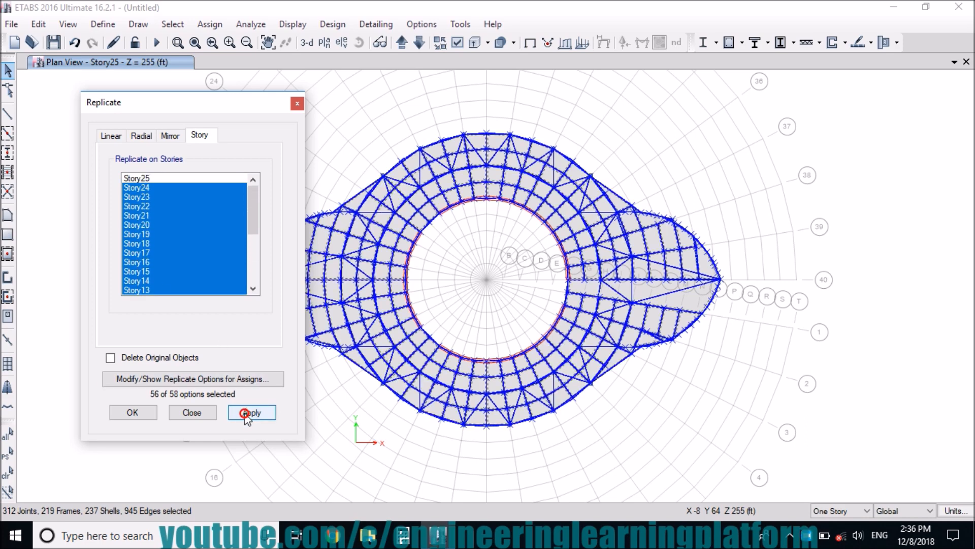
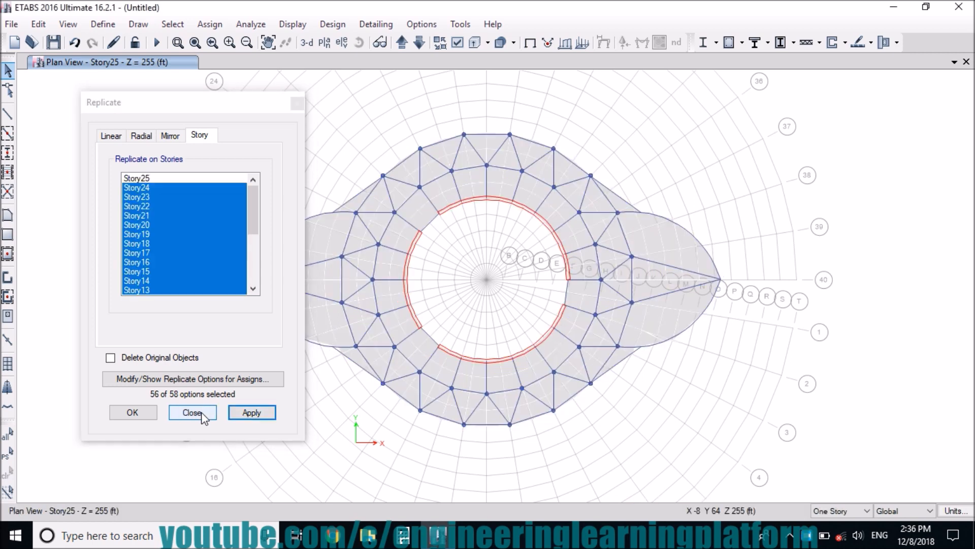
left_click(144, 417)
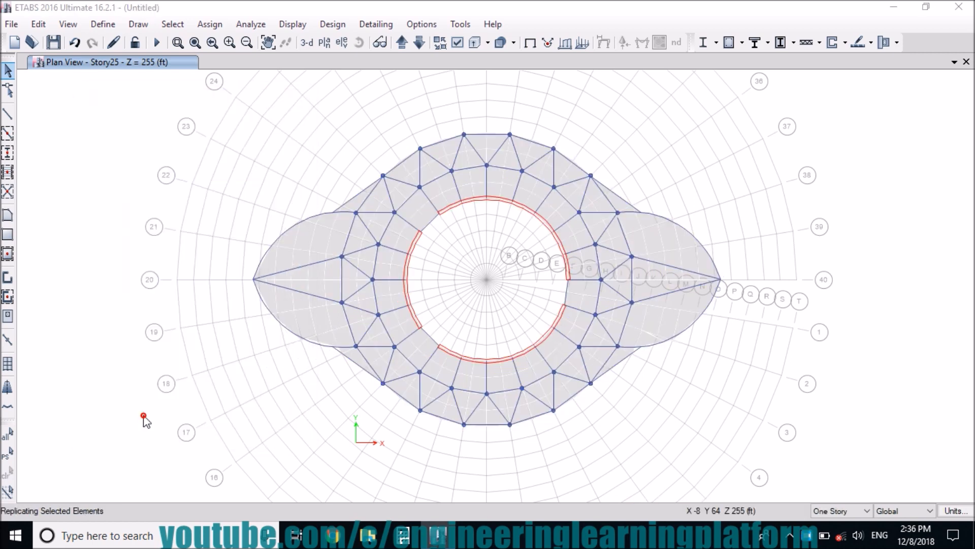
Show the building in 3D and hide grid system G2 by removing it from the visible grid systems
left_click(303, 44)
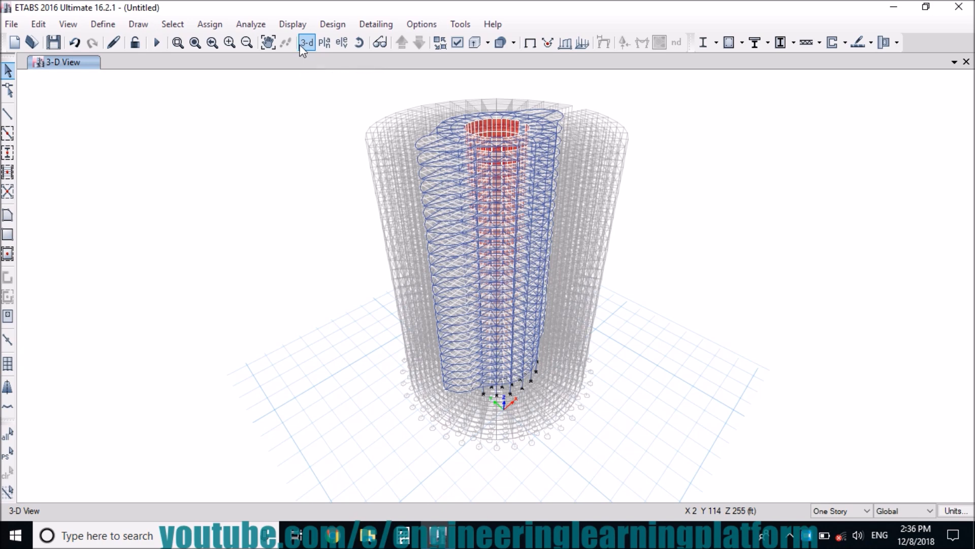
left_click(67, 25)
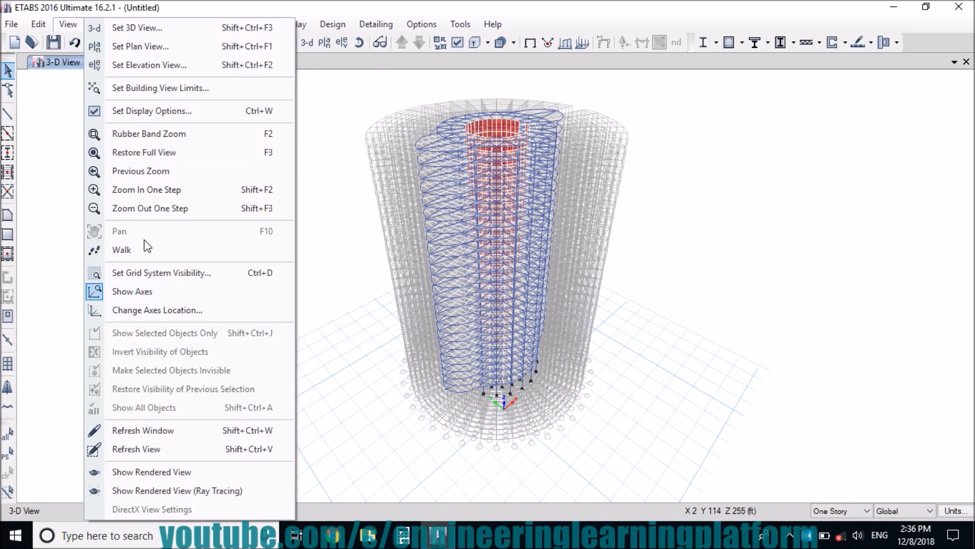
left_click(149, 269)
left_click(556, 157)
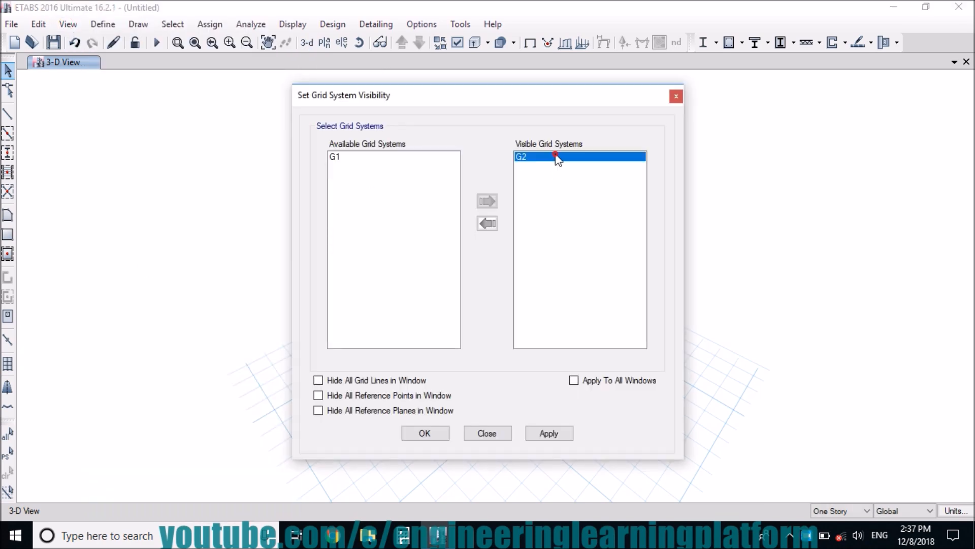
left_click(494, 228)
left_click(553, 433)
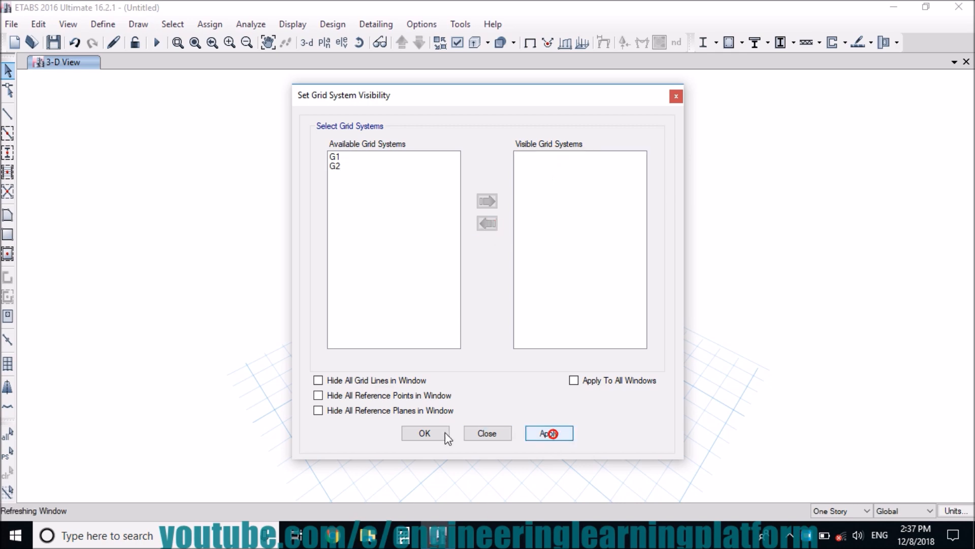
left_click(423, 433)
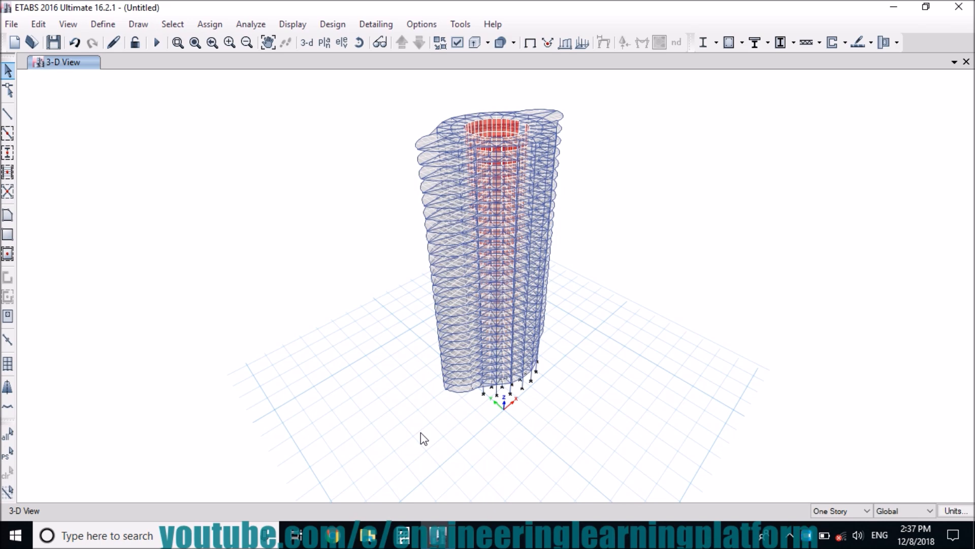
Show the plan view of Story2
left_click(320, 45)
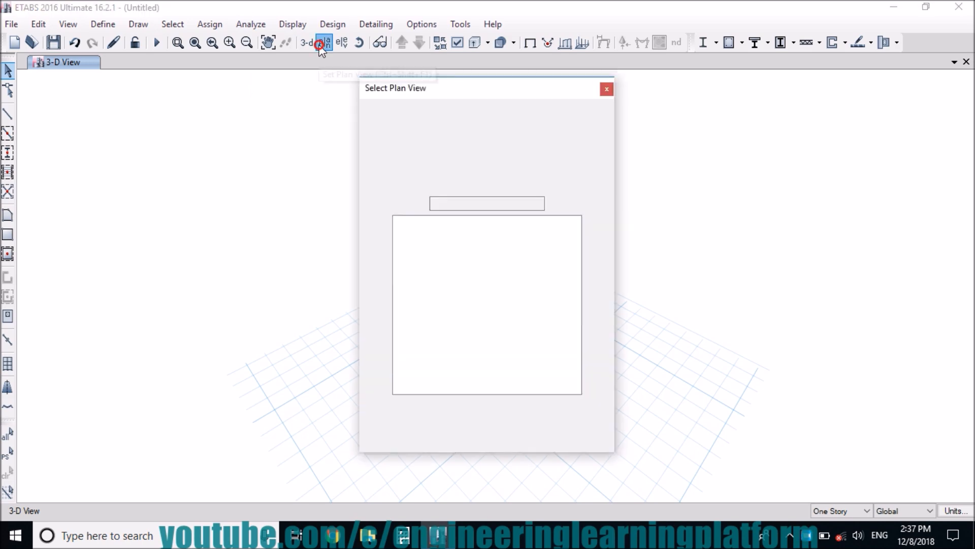
left_click_drag(577, 303, 576, 362)
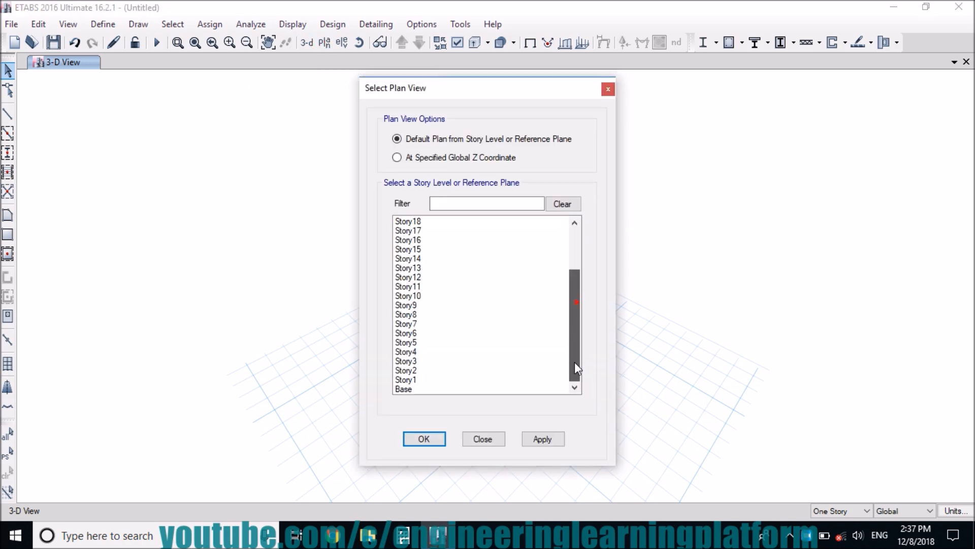
left_click(411, 370)
left_click(534, 439)
left_click(432, 441)
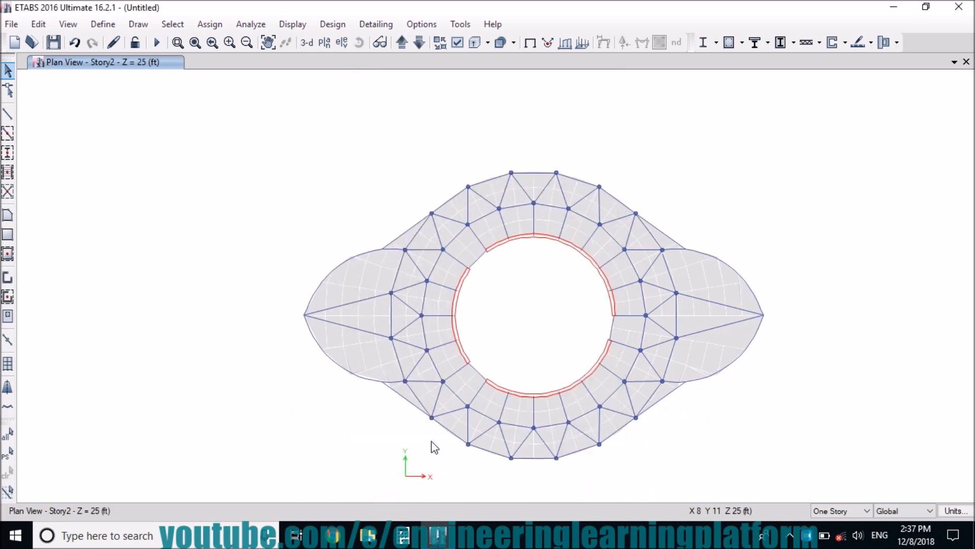
Switch to Calculator and divide 180 by 24 to get the rotation angle per story, and close it
left_click(402, 535)
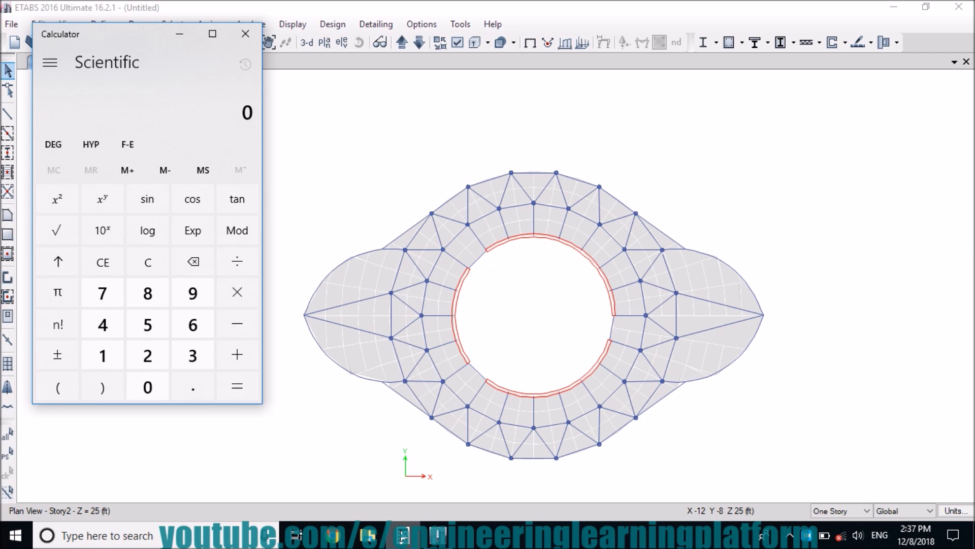
left_click(147, 290)
left_click(145, 380)
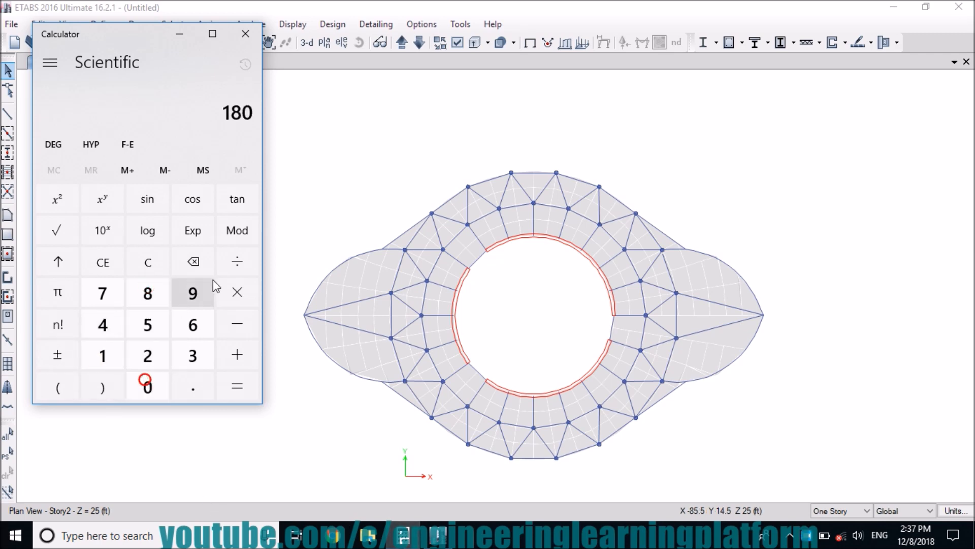
left_click(237, 264)
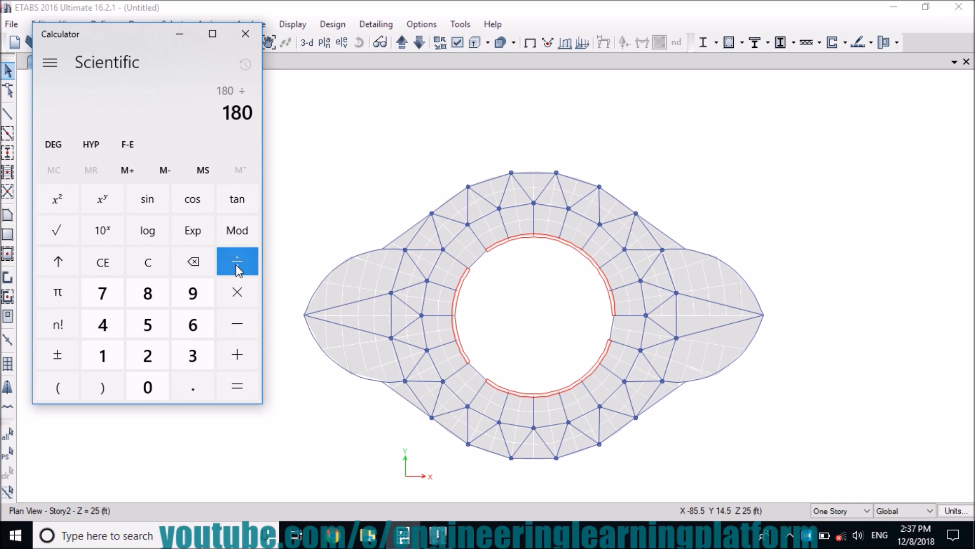
left_click(155, 356)
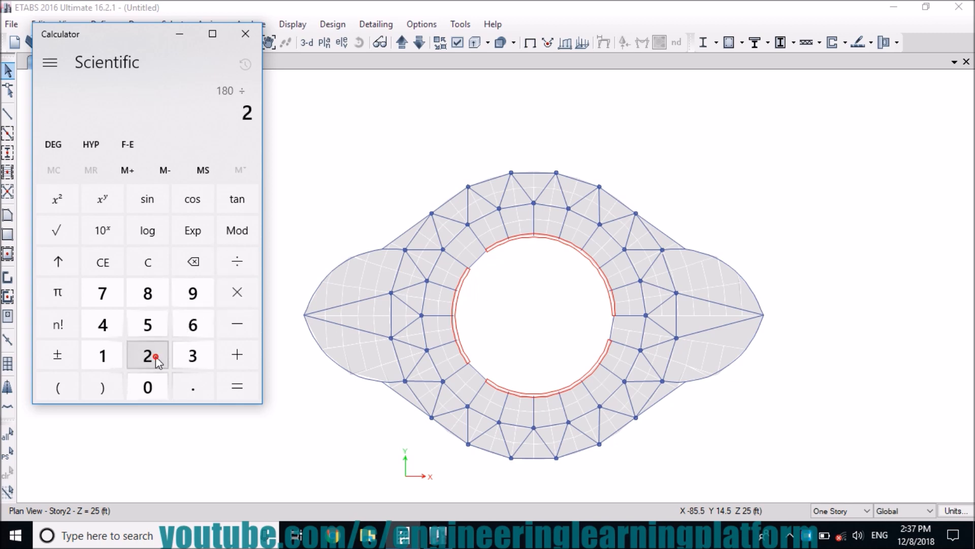
left_click(235, 385)
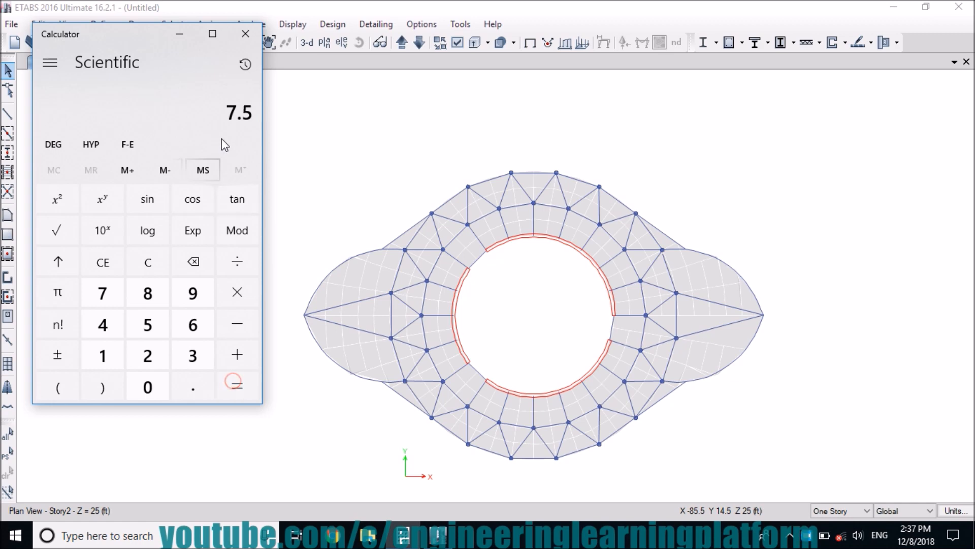
left_click(246, 34)
Rotate the whole Story2 floor 7.5 degrees about its center with one radial replicate, deleting the original objects
left_click_drag(819, 458, 263, 134)
left_click_drag(808, 463, 270, 136)
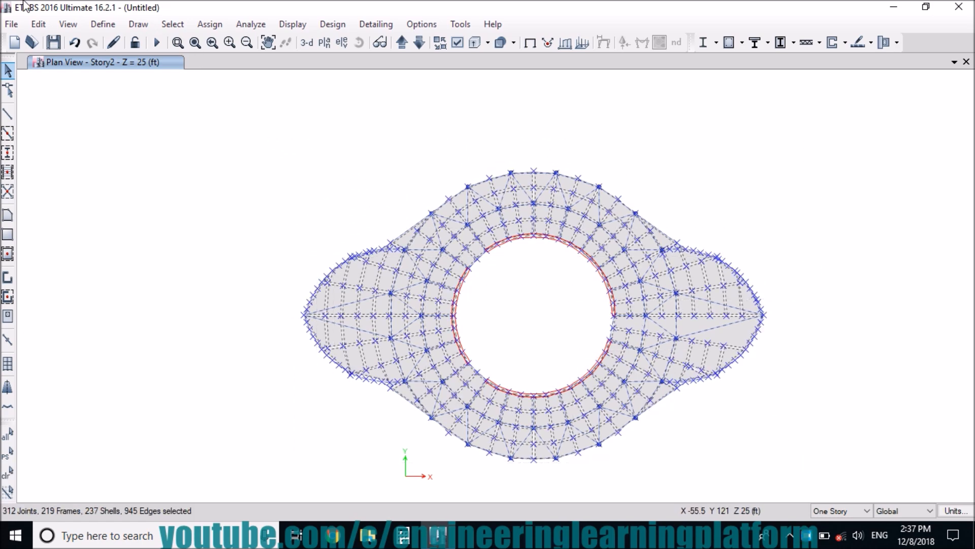
left_click(45, 22)
left_click(45, 23)
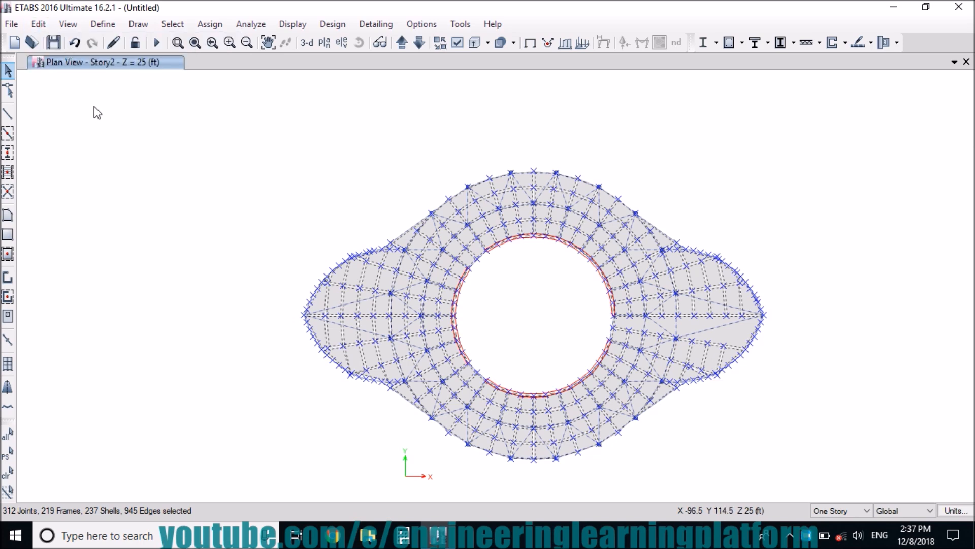
left_click(42, 22)
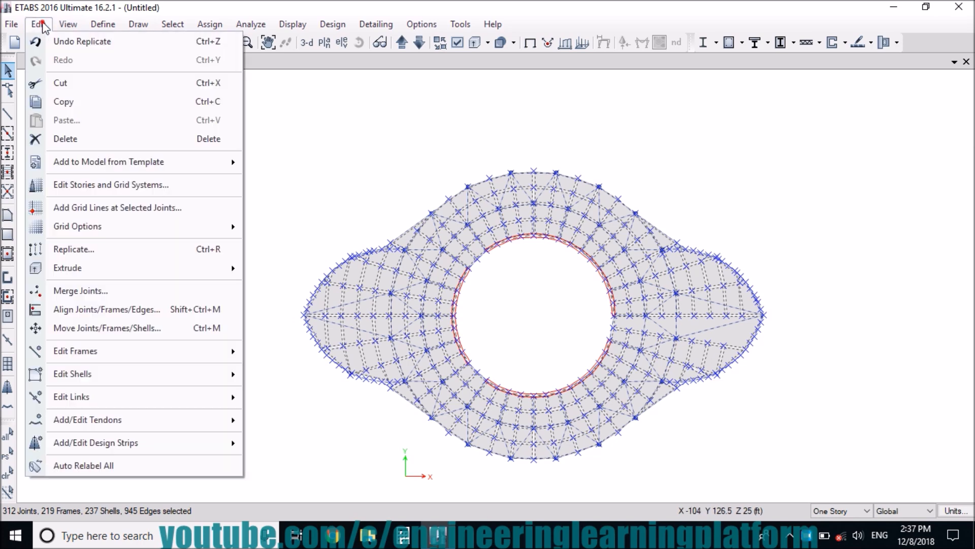
left_click(68, 252)
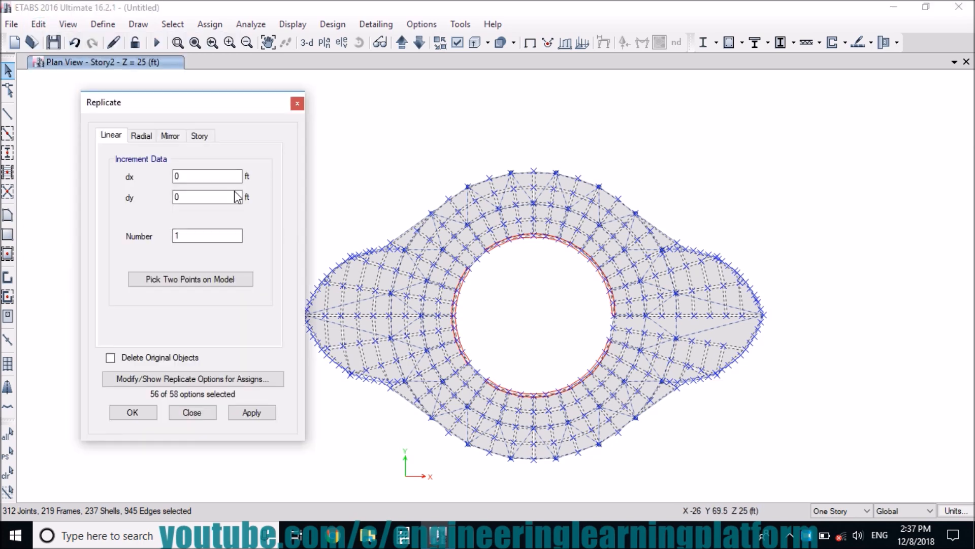
left_click(149, 136)
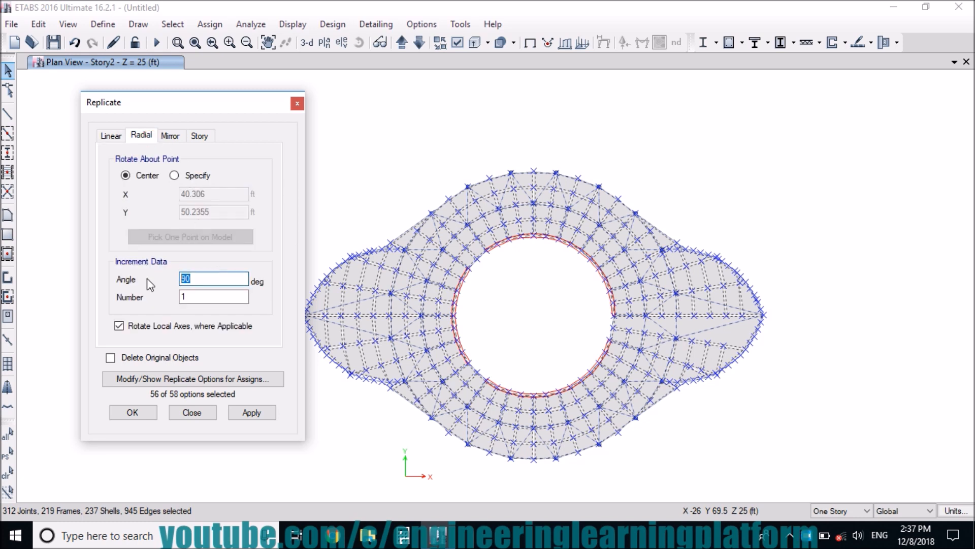
type("7.5")
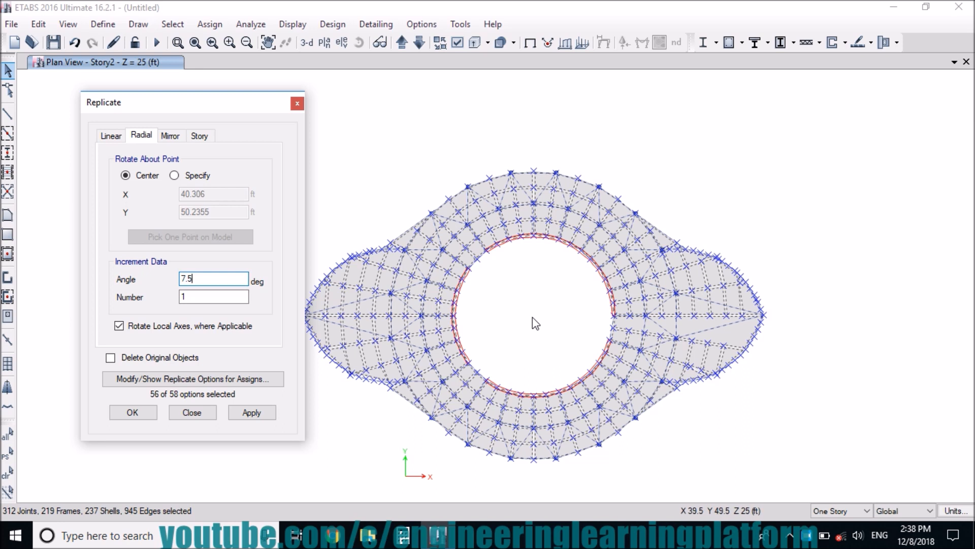
left_click(148, 358)
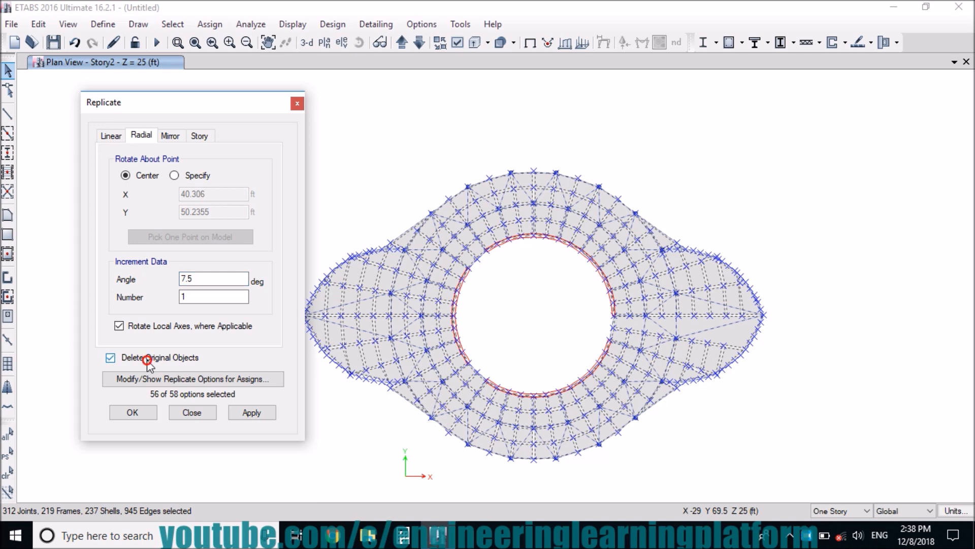
left_click(252, 413)
left_click(252, 413)
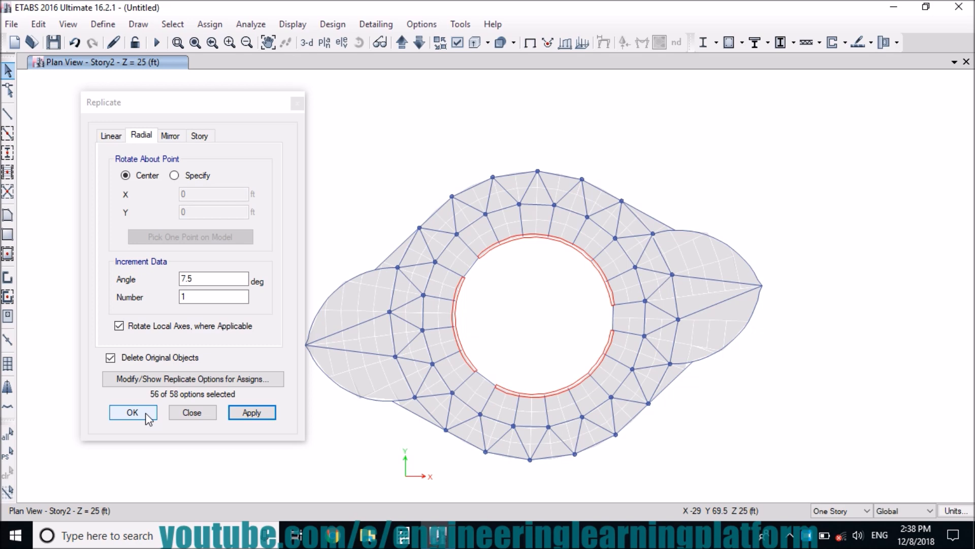
left_click(146, 414)
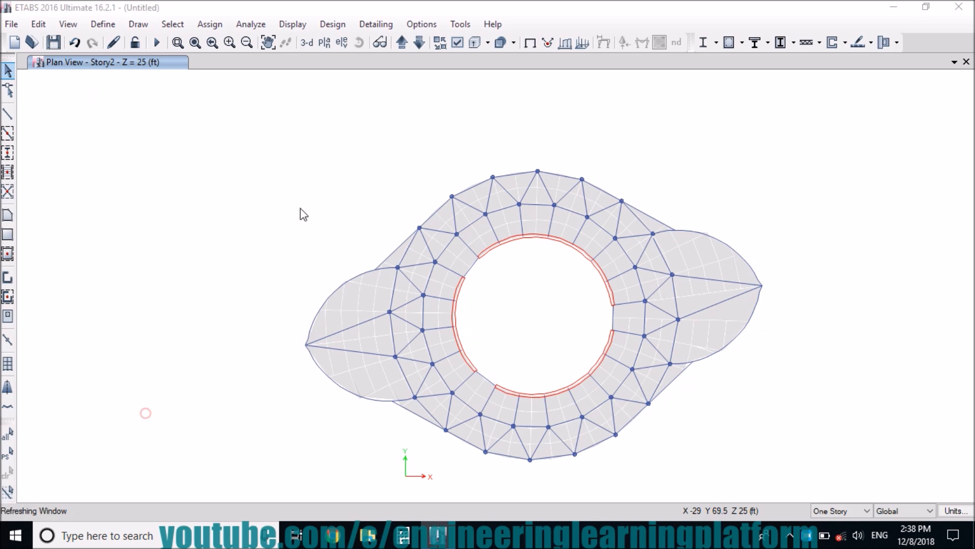
Rotate the whole Story3 floor 15 degrees about its center with one radial replicate, deleting the original objects
left_click(402, 42)
left_click_drag(842, 475, 229, 135)
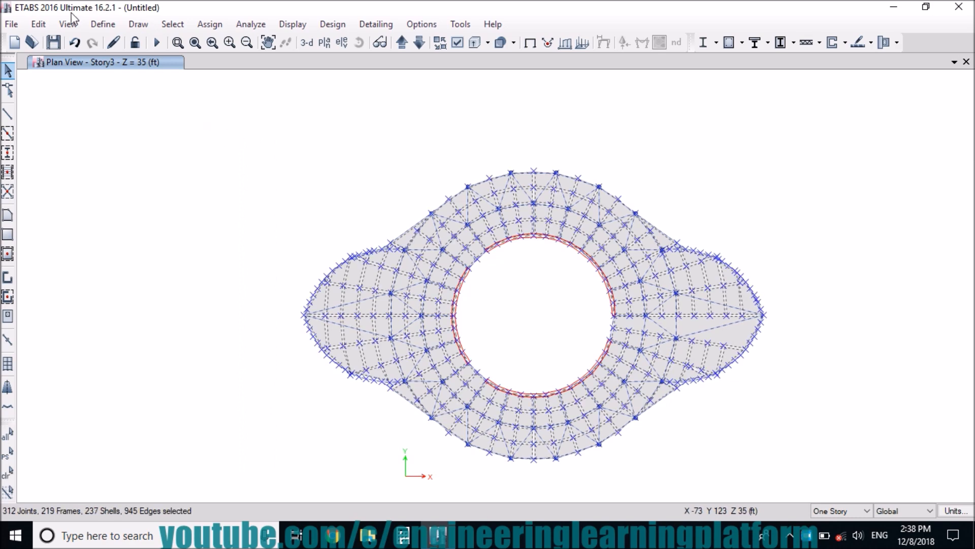
left_click(39, 24)
left_click(93, 245)
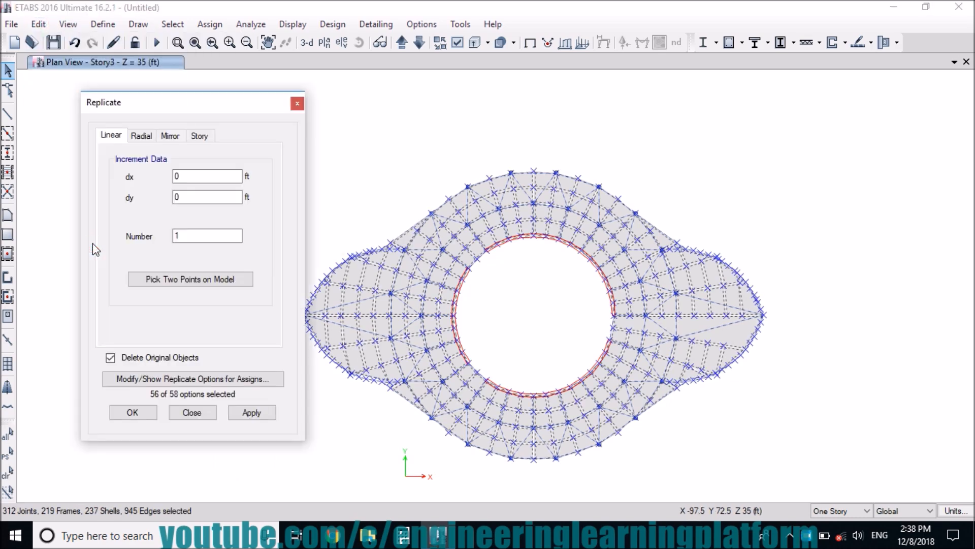
left_click(142, 135)
left_click(252, 412)
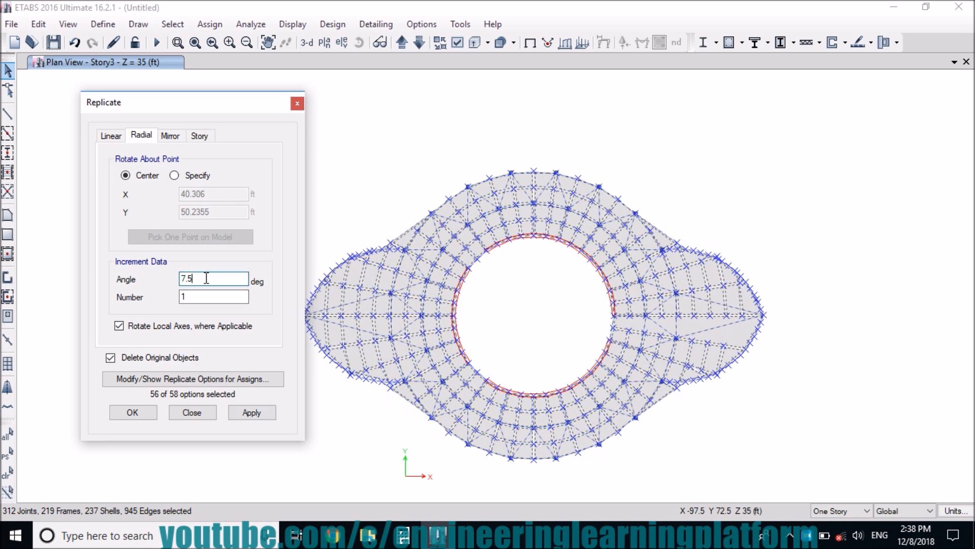
left_click(205, 293)
left_click(247, 410)
left_click(147, 410)
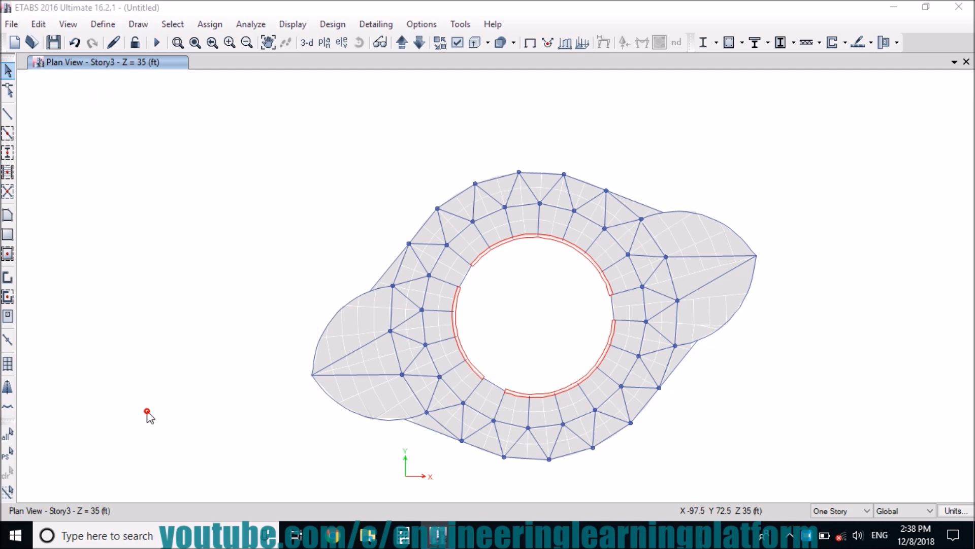
Rotate the whole Story4 floor about its center by 7.5*3 degrees with one radial replicate, deleting the originals
left_click(400, 43)
left_click_drag(827, 473, 266, 134)
left_click(39, 24)
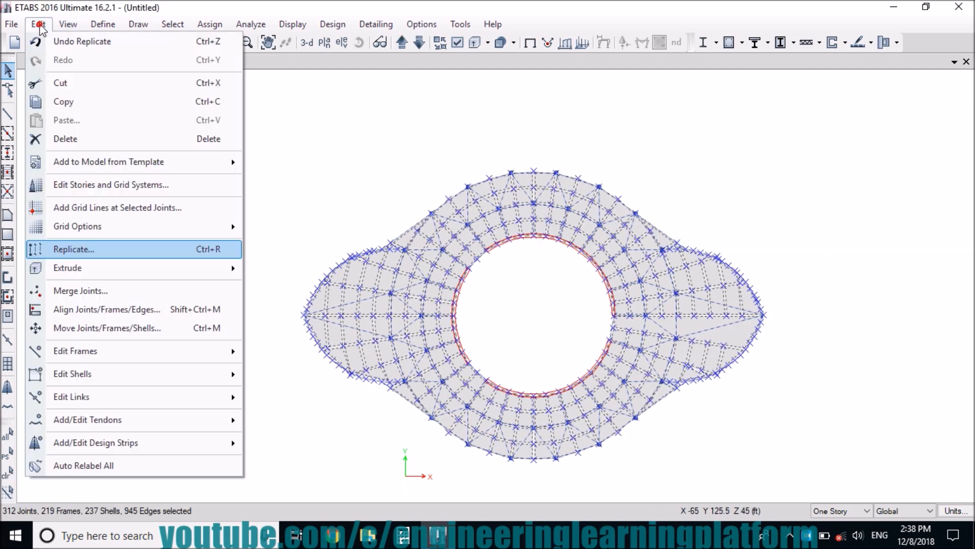
left_click(114, 249)
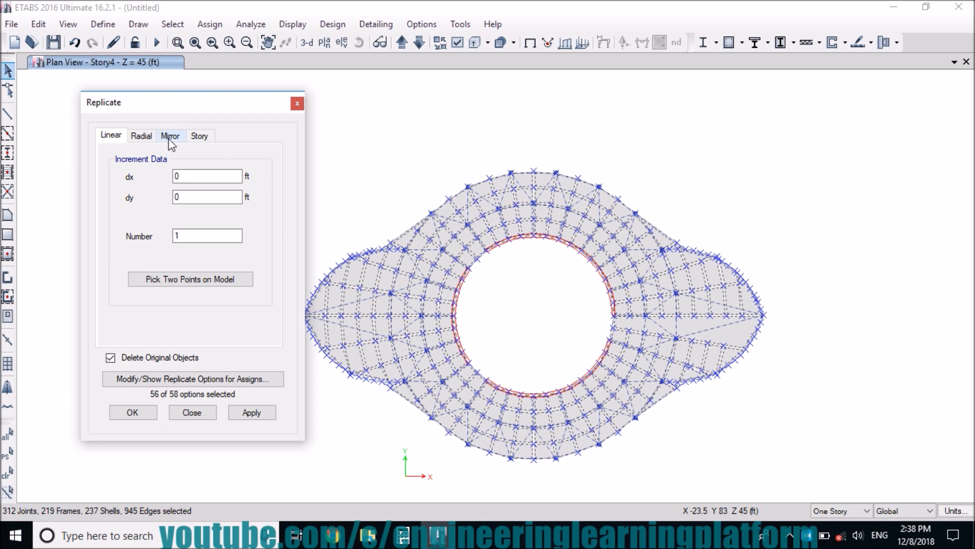
left_click(142, 136)
double_click(203, 280)
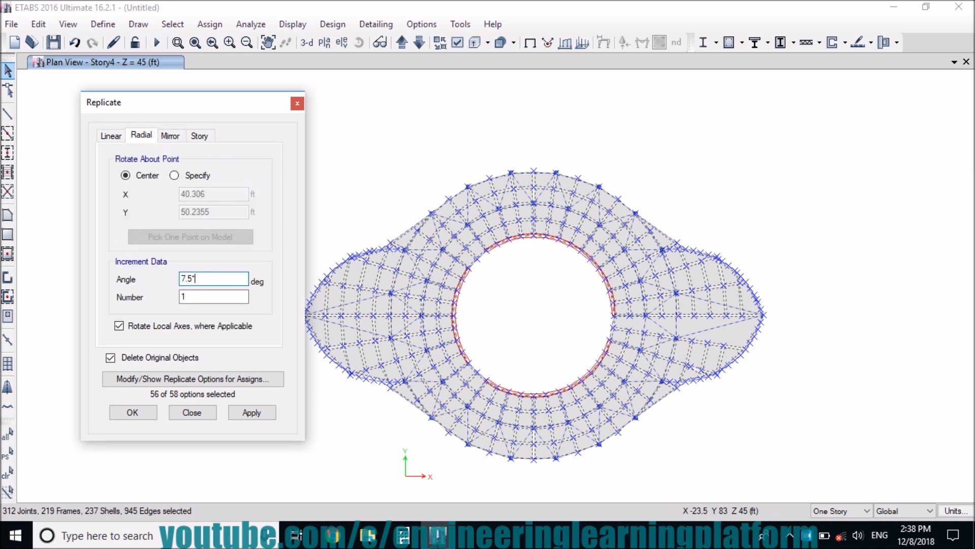
type("7.5*3")
left_click(239, 409)
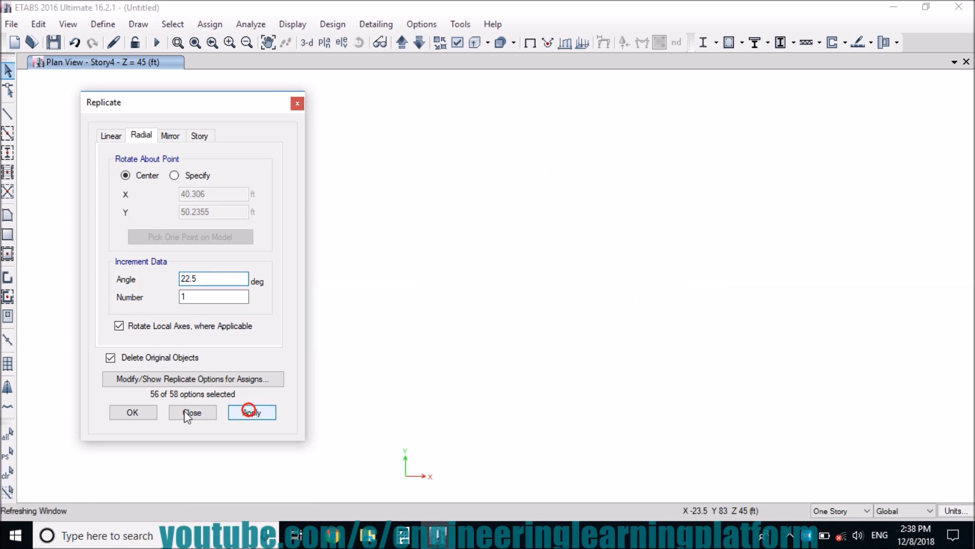
left_click(142, 412)
Rotate the whole Story5 floor about its center by 7.5 degrees more than Story4, using a radial replicate that deletes the originals
left_click(402, 42)
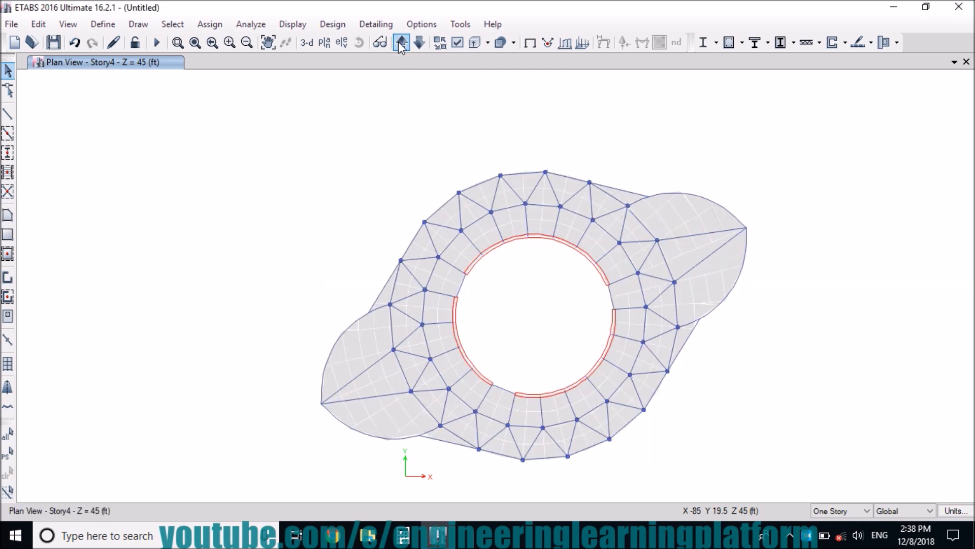
key("ctrl+a")
left_click(38, 24)
left_click(86, 250)
left_click(141, 135)
double_click(186, 278)
type("7")
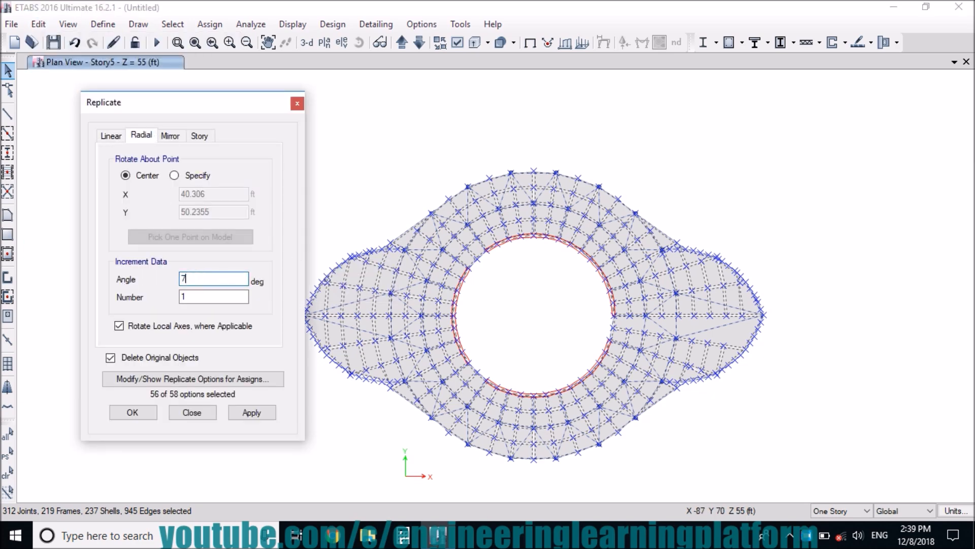
type(".5")
left_click(132, 412)
Rotate the whole Story6 floor 37.5 degrees about its center with one radial replicate, deleting the original objects
left_click(401, 42)
left_click_drag(792, 462, 238, 129)
left_click(38, 24)
left_click(86, 250)
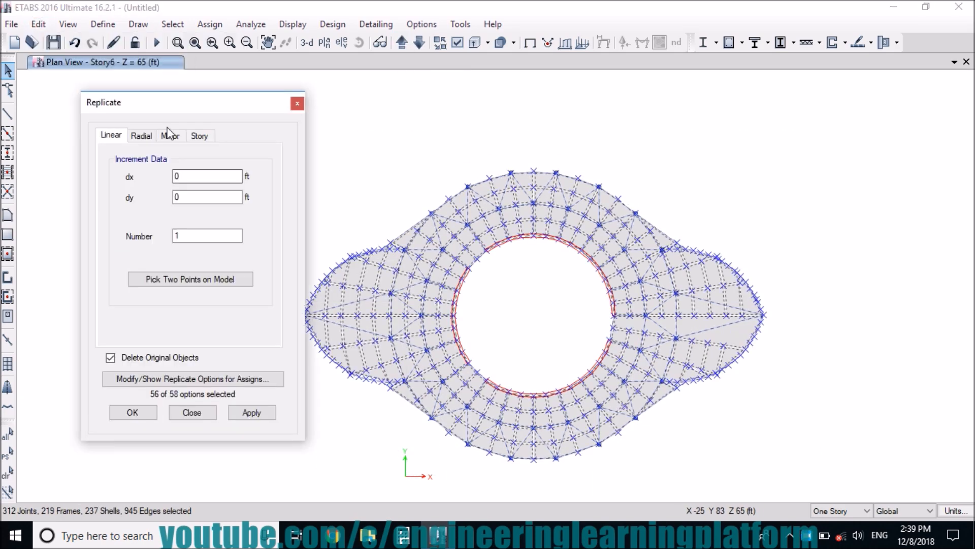
left_click(141, 135)
double_click(186, 279)
type("7.5")
left_click(251, 412)
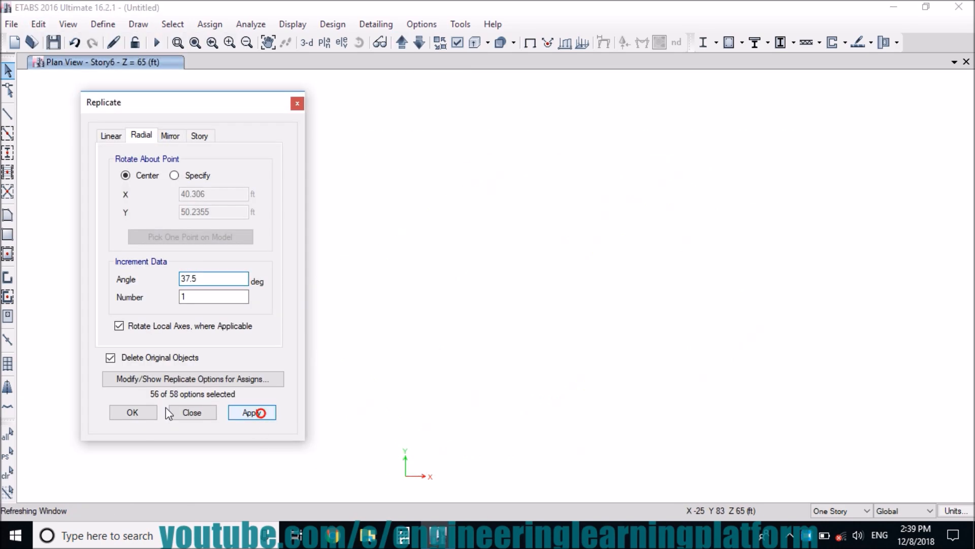
left_click(147, 413)
Rotate the whole Story7 floor about its center by 7.5 degrees more than Story6, using a radial replicate that deletes the originals
left_click(401, 42)
left_click_drag(838, 493, 244, 132)
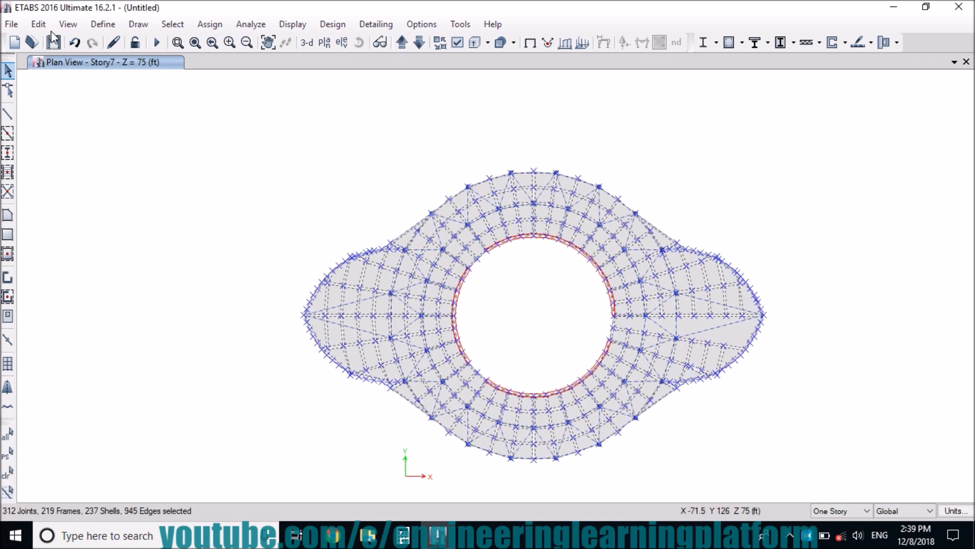
left_click(38, 24)
left_click(91, 254)
left_click(141, 135)
double_click(186, 278)
type("7.5")
left_click(133, 412)
Rotate the whole Story8 floor about its center by 7.5*7 degrees with one radial replicate, deleting the originals
left_click(407, 44)
left_click_drag(799, 483, 284, 153)
left_click(38, 24)
left_click(97, 246)
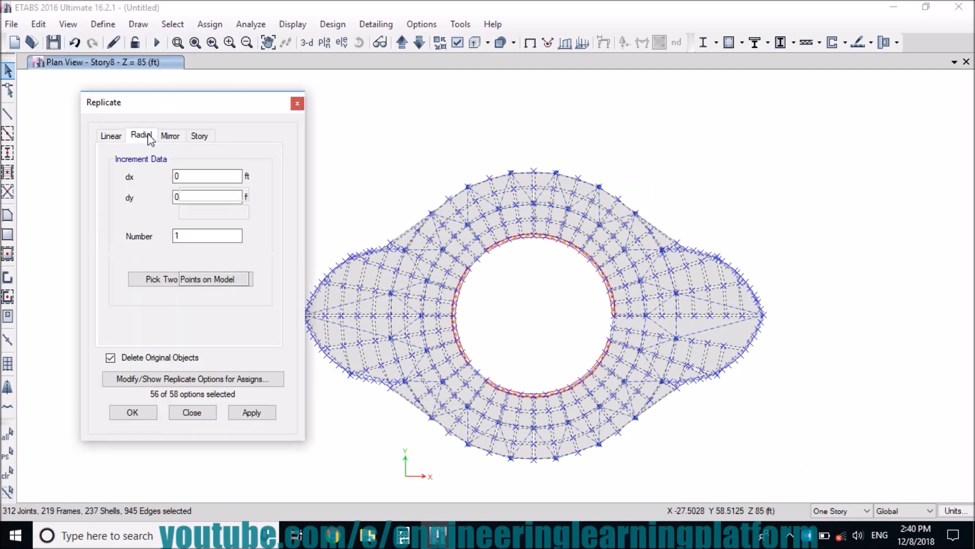
left_click(148, 136)
double_click(211, 278)
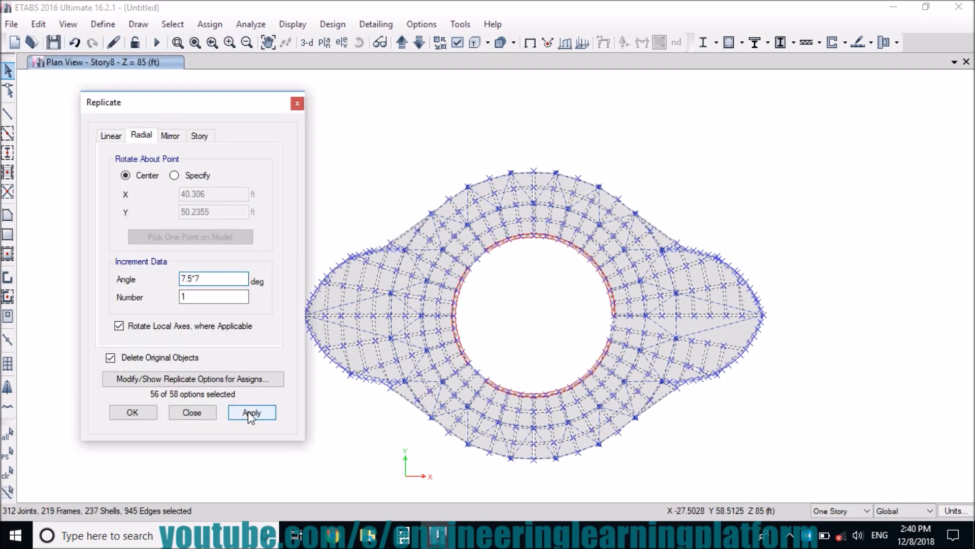
left_click(248, 412)
left_click(192, 413)
Rotate the whole Story9 floor 60 degrees about its center with one radial replicate, deleting the original objects
left_click(402, 42)
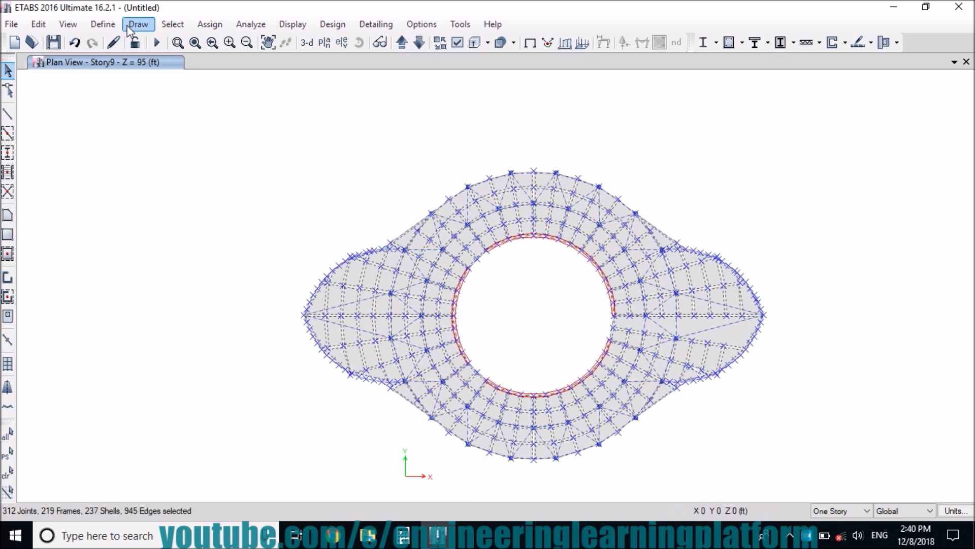
left_click(38, 24)
left_click(81, 250)
left_click(205, 283)
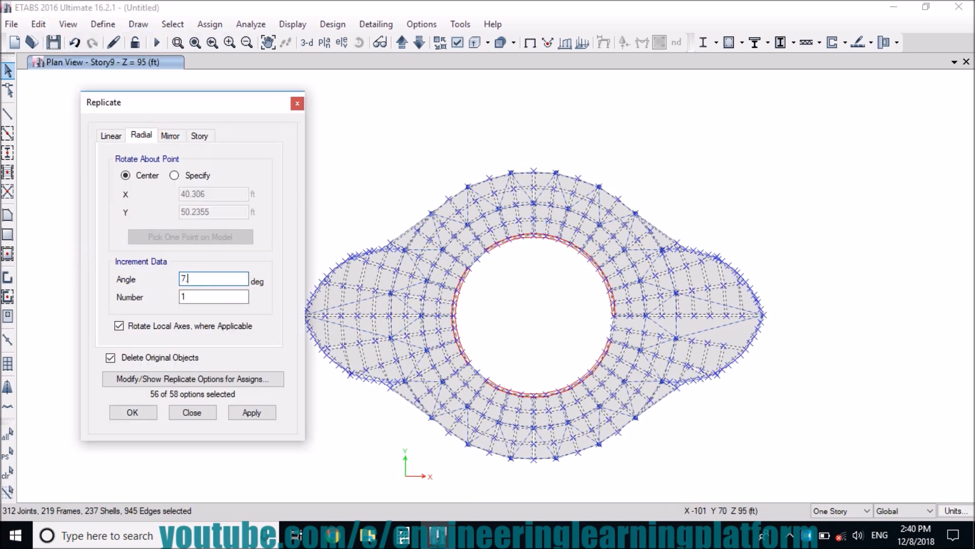
left_click(132, 412)
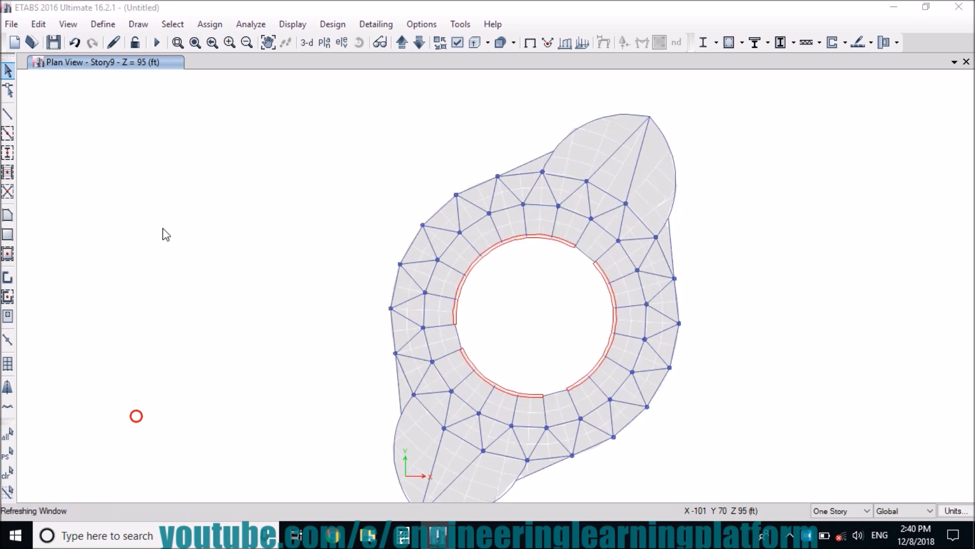
Rotate the whole Story10 floor 67.5 degrees about its center with one radial replicate, deleting the original objects
left_click_drag(821, 477, 240, 155)
left_click(38, 24)
left_click(104, 249)
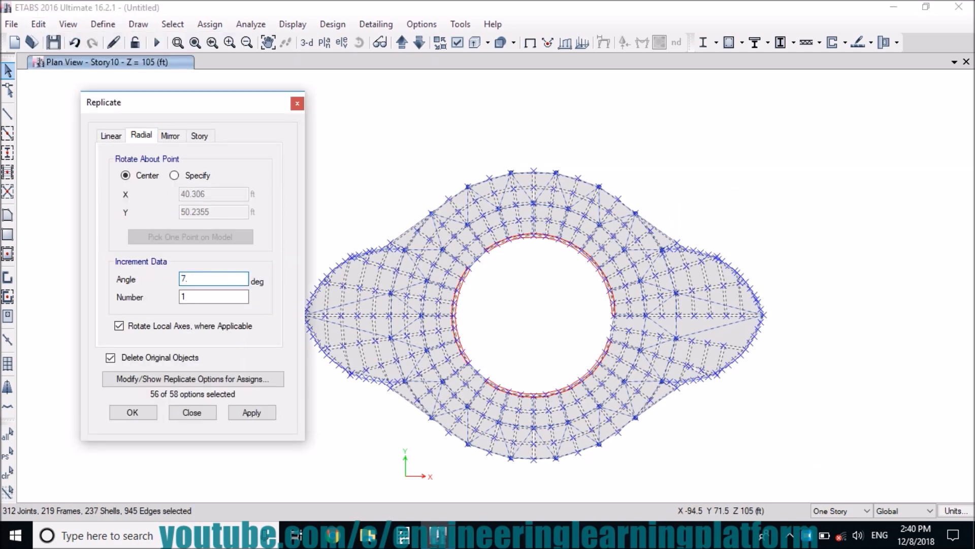
type("7.5")
left_click(250, 413)
left_click(147, 413)
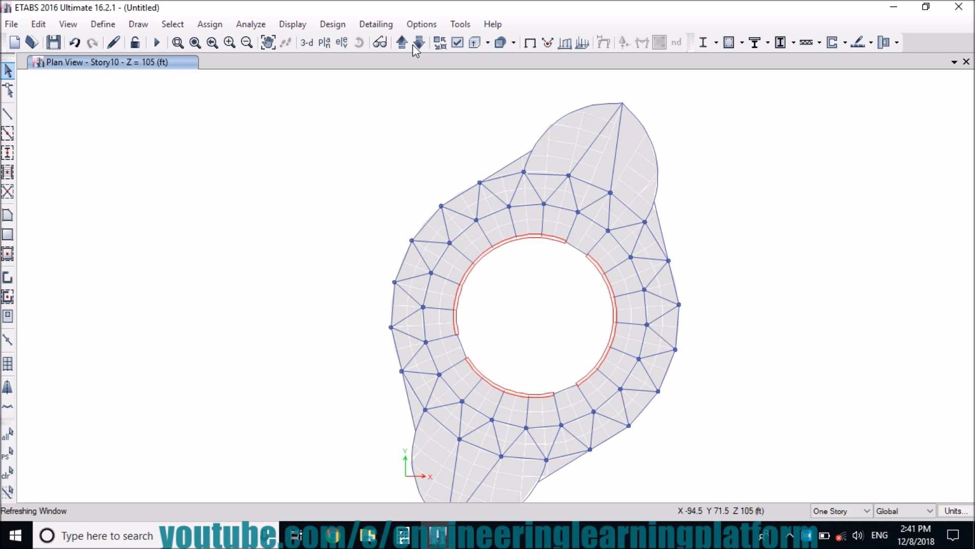
Rotate the whole Story11 floor 75 degrees about its center with one radial replicate, deleting the original objects
left_click(402, 42)
left_click_drag(815, 491, 177, 132)
left_click(38, 24)
left_click(104, 250)
left_click(199, 134)
left_click(146, 137)
left_click(252, 412)
left_click(147, 412)
Rotate the whole Story12 floor about its center by 7.5*11 degrees with one radial replicate, deleting the originals
left_click(402, 43)
left_click_drag(772, 463, 193, 138)
left_click(38, 24)
left_click(104, 250)
left_click(142, 135)
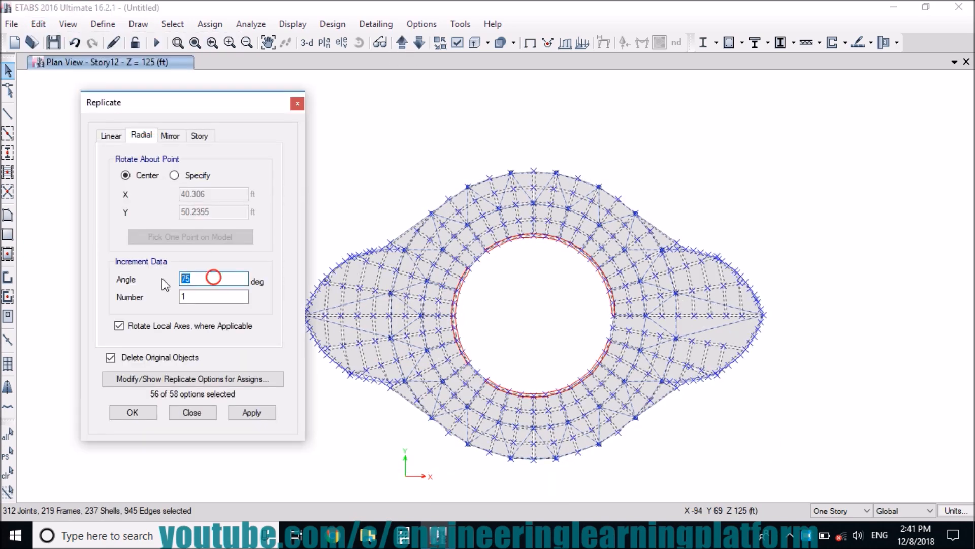
type("7.5*11")
left_click(251, 412)
left_click(132, 412)
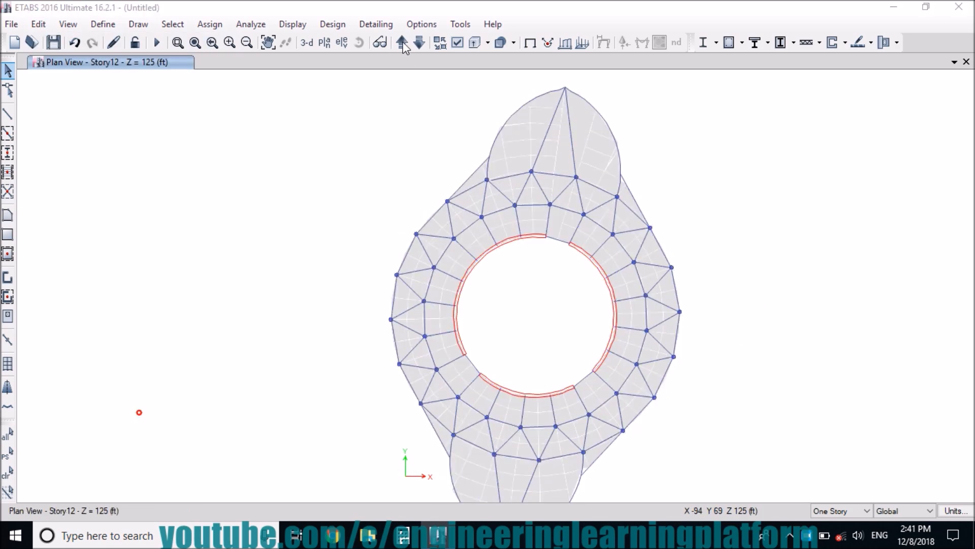
Rotate the whole Story13 floor about its center by 7.5*12 degrees with one radial replicate, deleting the originals
left_click(402, 43)
left_click_drag(835, 480, 196, 142)
left_click(38, 24)
left_click(104, 250)
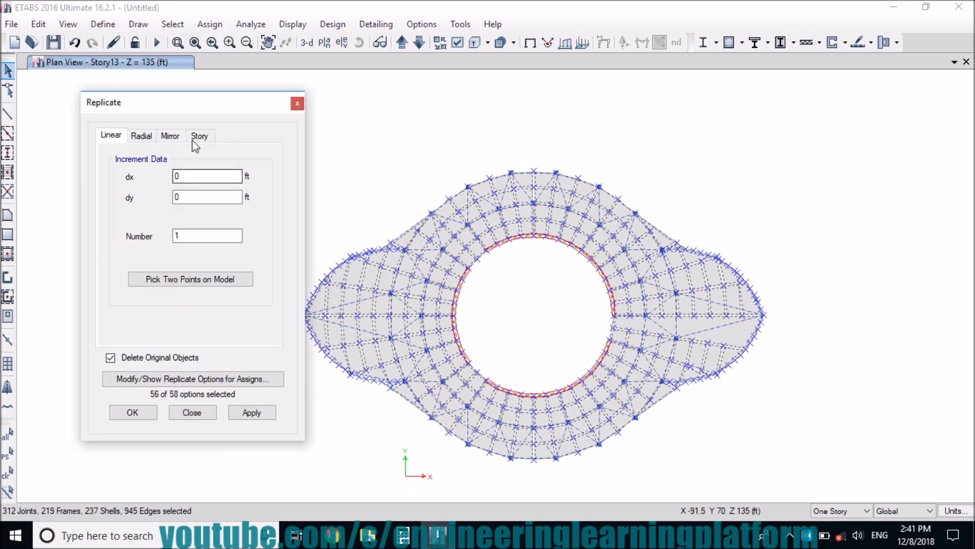
left_click(141, 135)
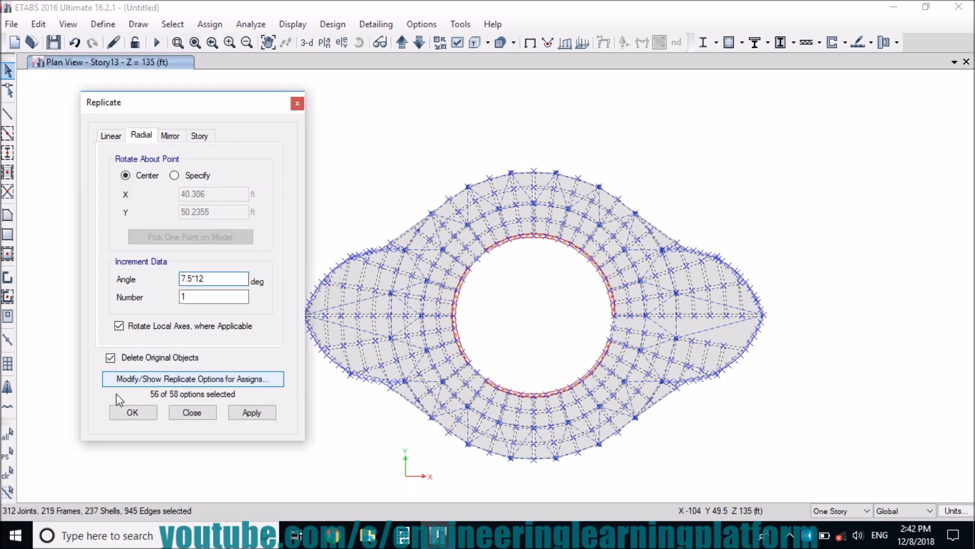
type("7.5*12")
left_click(251, 412)
left_click(134, 412)
Rotate the whole Story14 floor 97.5 degrees about its center with one radial replicate, deleting the original objects
left_click(402, 42)
left_click_drag(845, 474, 196, 142)
left_click(38, 24)
left_click(104, 249)
left_click(141, 135)
type("7.5*12")
left_click(251, 412)
left_click(132, 412)
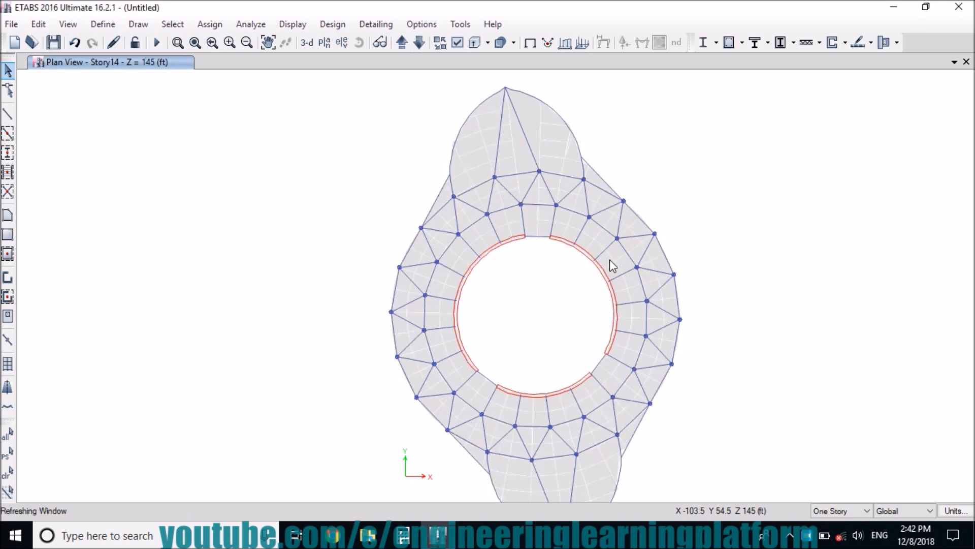
Rotate the whole Story15 floor 105 degrees about its center with one radial replicate, deleting the original objects
left_click(401, 42)
left_click_drag(840, 492, 210, 148)
left_click(38, 24)
left_click(104, 250)
left_click(141, 134)
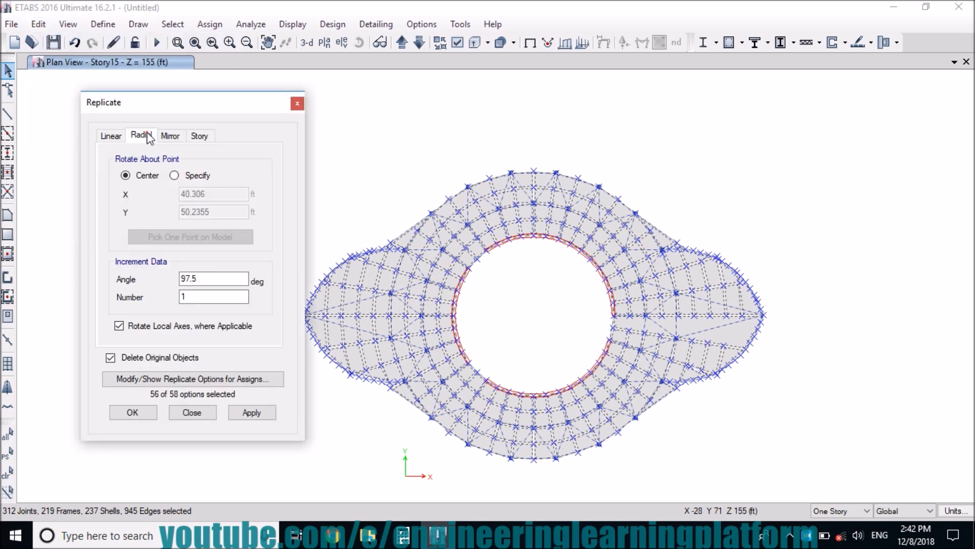
left_click(251, 412)
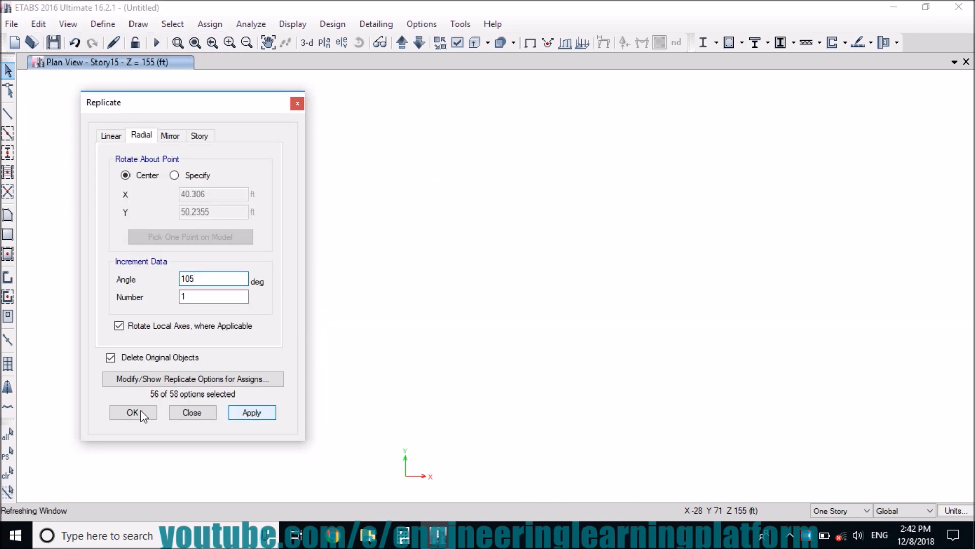
left_click(142, 413)
Rotate the whole Story16 floor about its center by 7.5*15 degrees with one radial replicate, deleting the originals
left_click(404, 44)
left_click_drag(815, 486, 304, 162)
left_click(38, 24)
left_click(108, 251)
left_click(141, 134)
type("7.5")
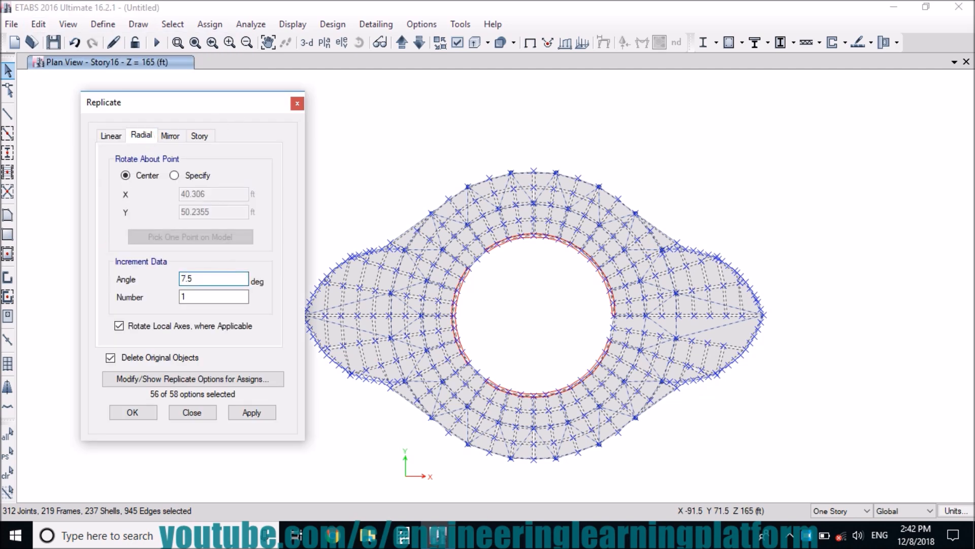
type("*15")
left_click(251, 412)
left_click(133, 412)
Rotate the whole Story17 floor 120 degrees about its center with one radial replicate, deleting the original objects
left_click(402, 43)
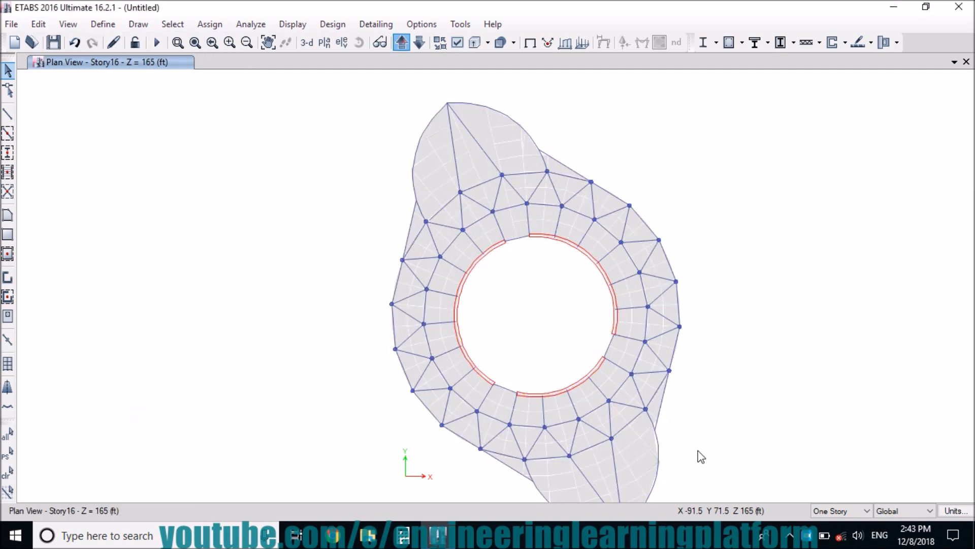
left_click(829, 509)
left_click(829, 524)
left_click_drag(965, 483, 296, 167)
left_click(38, 24)
left_click(107, 251)
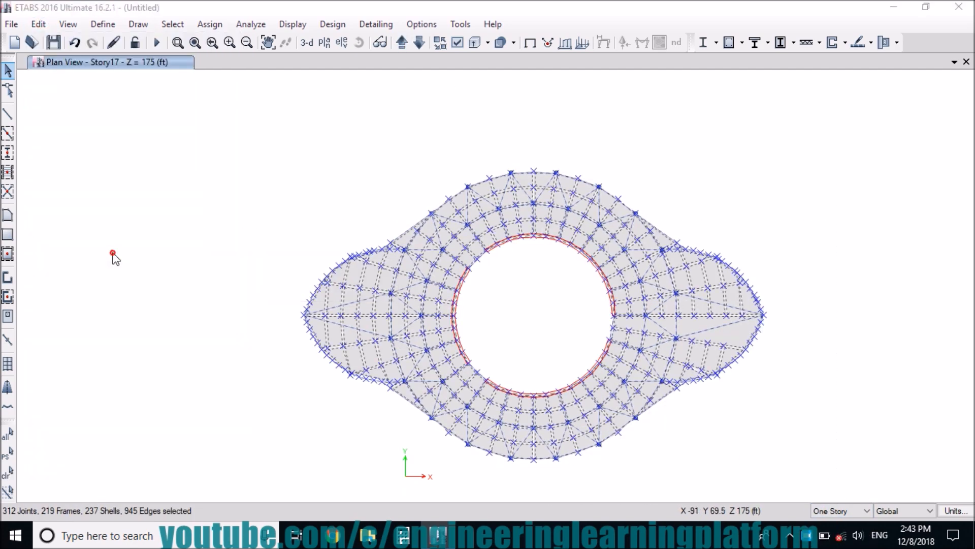
left_click(169, 134)
left_click(141, 134)
left_click_drag(214, 279, 169, 280)
type("120")
left_click(251, 412)
left_click(133, 411)
Rotate the whole Story18 floor about its center by 7.5*17 degrees with one radial replicate, deleting the originals
left_click(401, 43)
left_click_drag(809, 485, 507, 317)
left_click(38, 23)
left_click(107, 251)
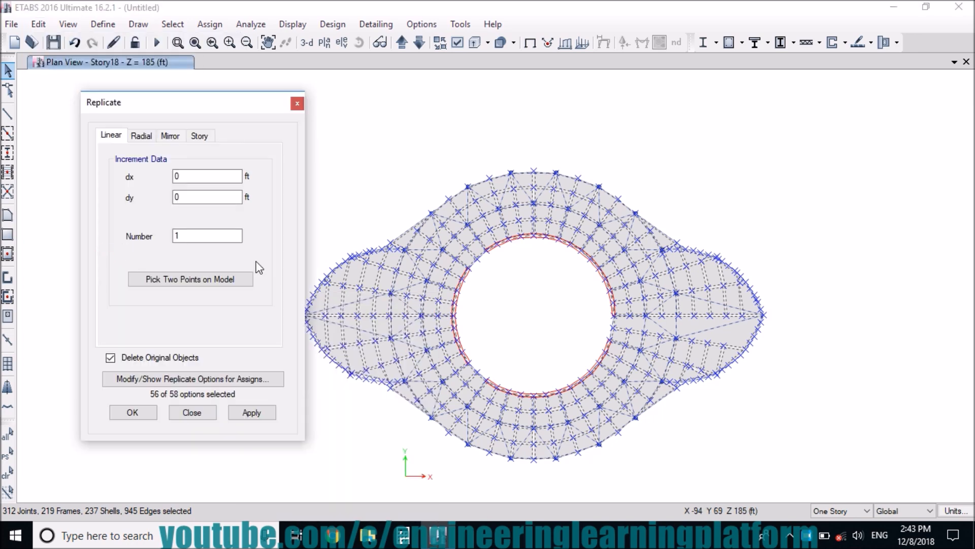
left_click(141, 134)
left_click_drag(221, 277, 132, 286)
type("7.5*17")
left_click(253, 411)
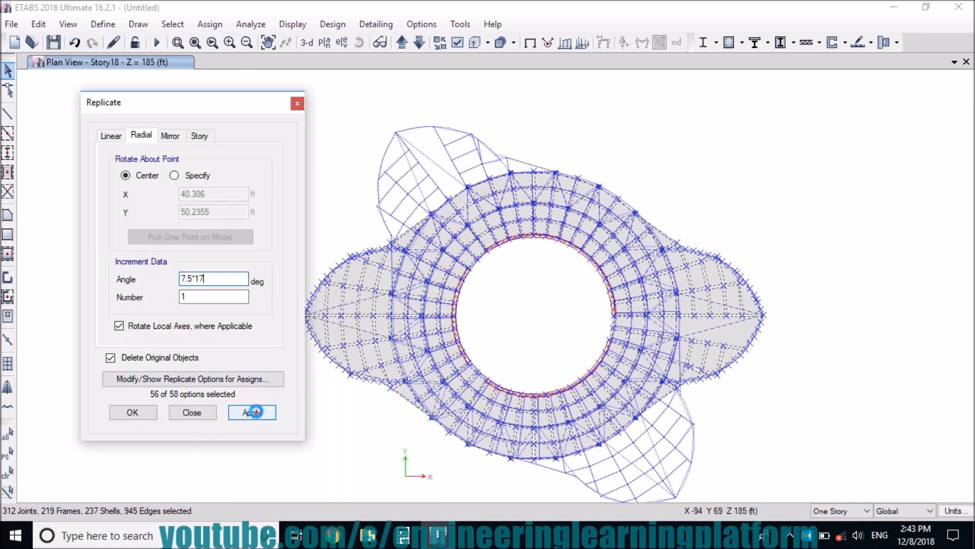
Rotate the whole Story19 floor about its center by 7.5*18 degrees with one radial replicate, deleting the originals
key("ctrl+a")
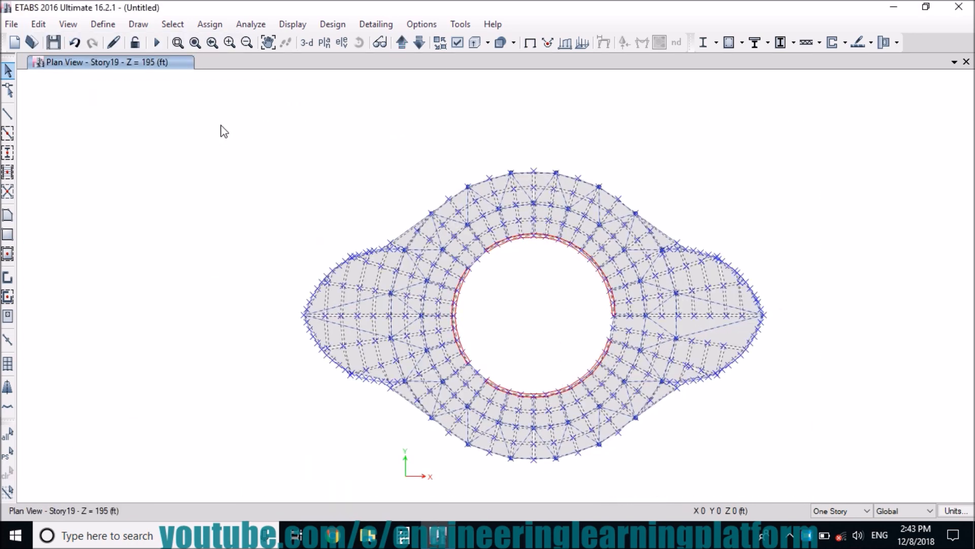
left_click(44, 23)
left_click(203, 134)
left_click(141, 134)
double_click(213, 278)
type("7.5*18")
left_click(131, 412)
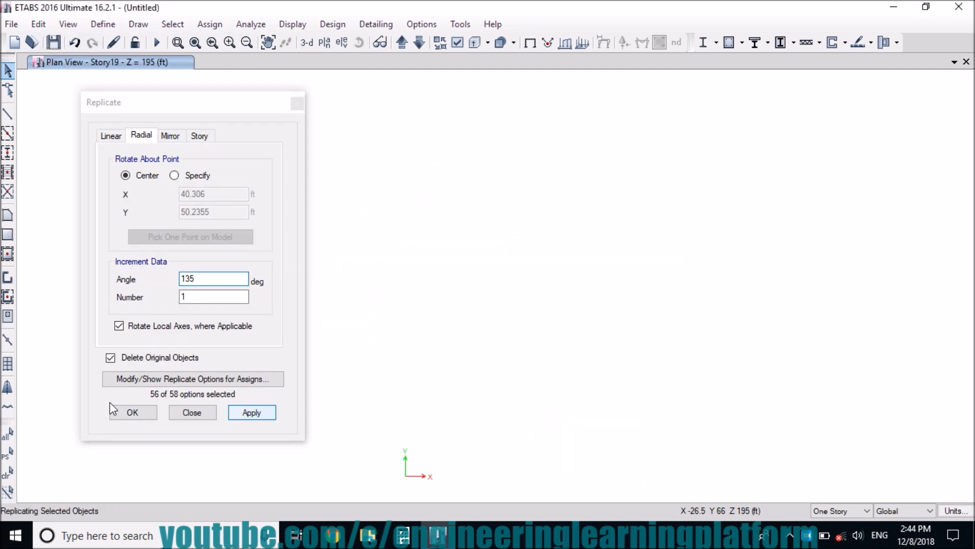
Rotate the whole Story20 floor 142.5 degrees about its center with one radial replicate, deleting the original objects
left_click(402, 43)
left_click_drag(806, 472, 293, 174)
left_click(39, 24)
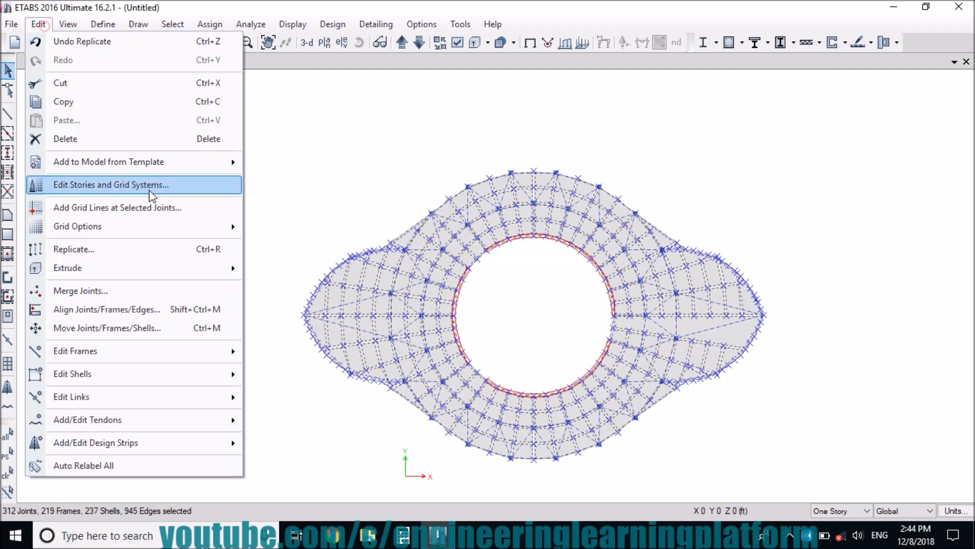
left_click(77, 41)
left_click(142, 134)
double_click(213, 278)
type("7.5")
left_click(252, 412)
left_click(135, 412)
Rotate the whole Story21 floor about its center by 7.5*20 degrees with one radial replicate, deleting the originals
left_click(403, 43)
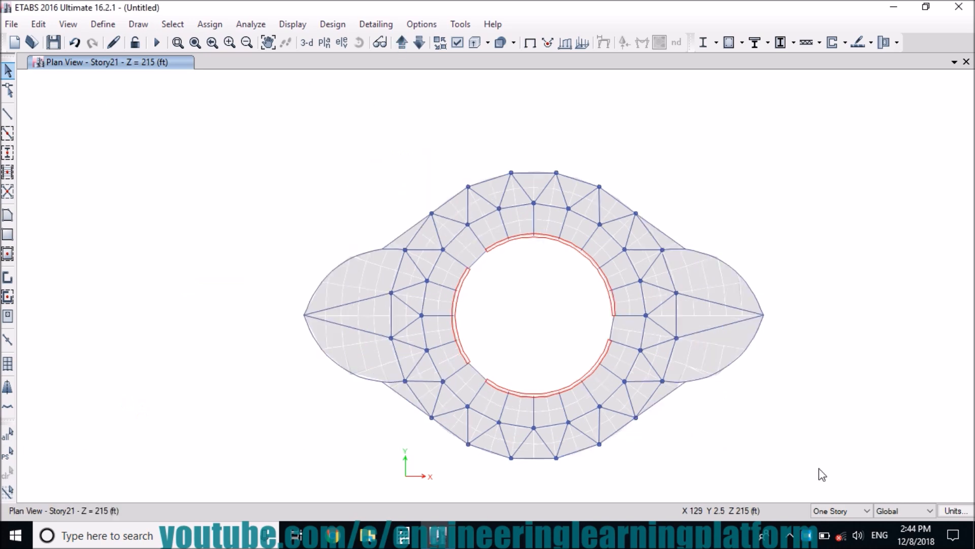
left_click_drag(780, 430, 246, 128)
left_click(38, 24)
left_click(111, 244)
left_click(141, 134)
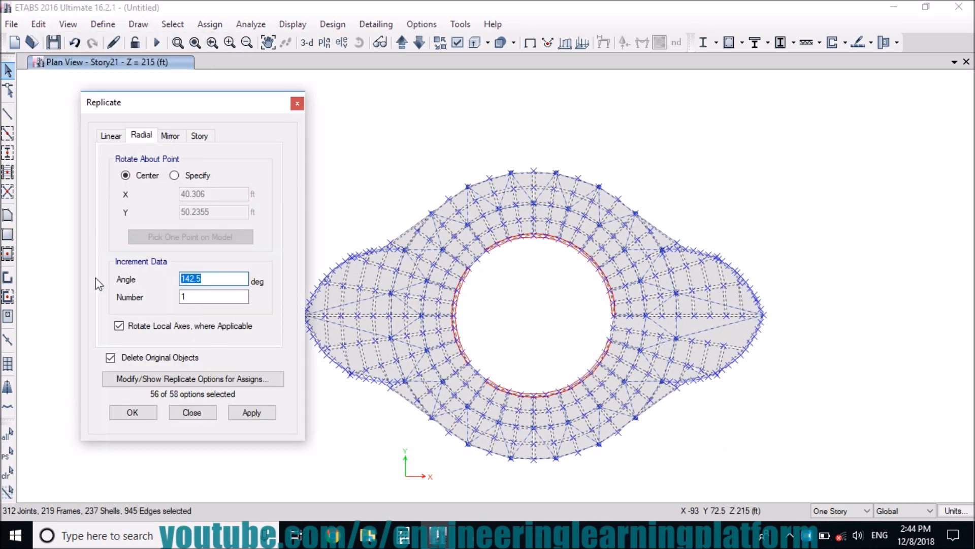
type("7.5*20")
left_click(249, 411)
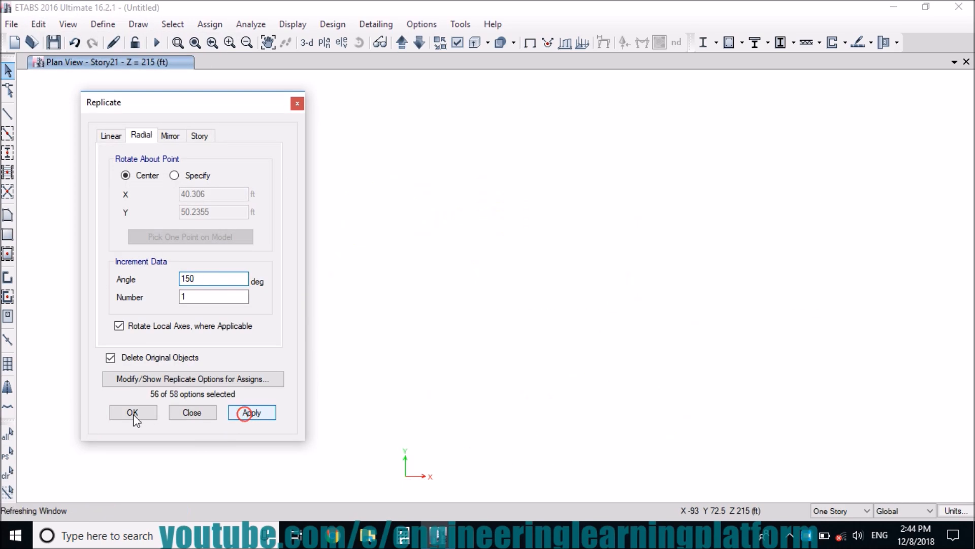
left_click(133, 412)
Rotate the whole Story22 floor about its center by 7.5*21 degrees with one radial replicate, deleting the originals
left_click(401, 44)
left_click_drag(812, 481, 226, 152)
left_click(38, 23)
left_click(130, 246)
left_click(141, 134)
double_click(227, 281)
type("7.5*21")
left_click(244, 416)
left_click(143, 414)
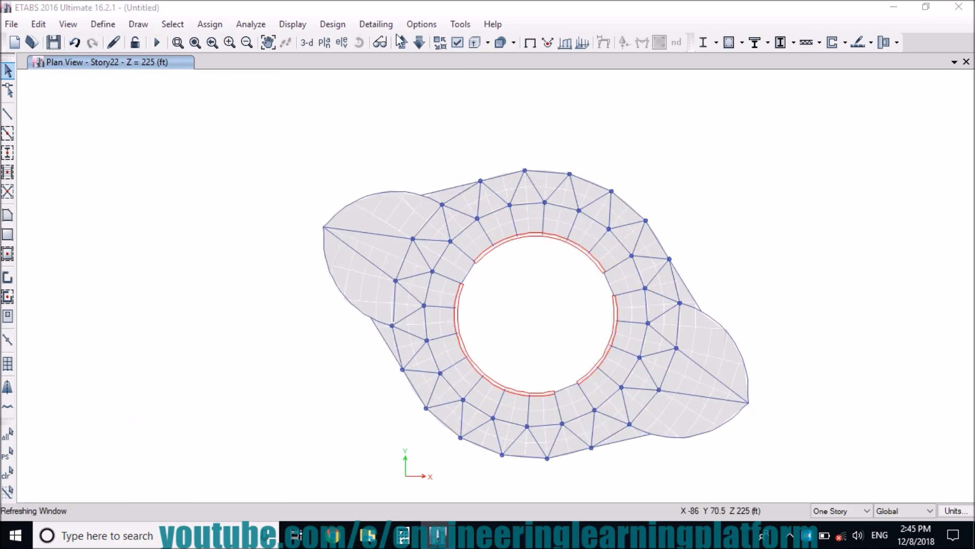
Rotate the whole Story23 floor about its center by 7.5*22 degrees with one radial replicate, deleting the originals
left_click(399, 44)
left_click_drag(804, 467, 265, 166)
left_click(38, 23)
left_click(86, 246)
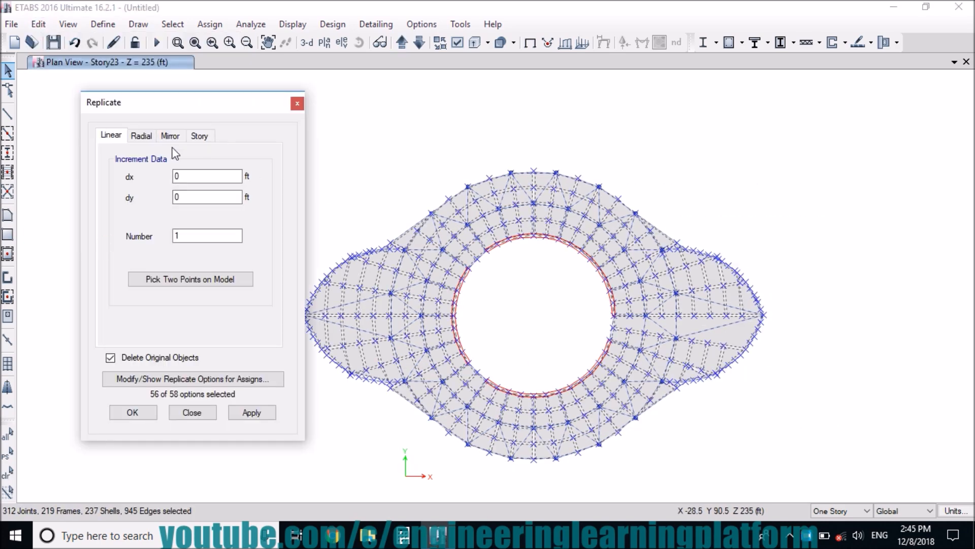
left_click(141, 135)
double_click(213, 278)
type("7.5*22")
left_click(252, 413)
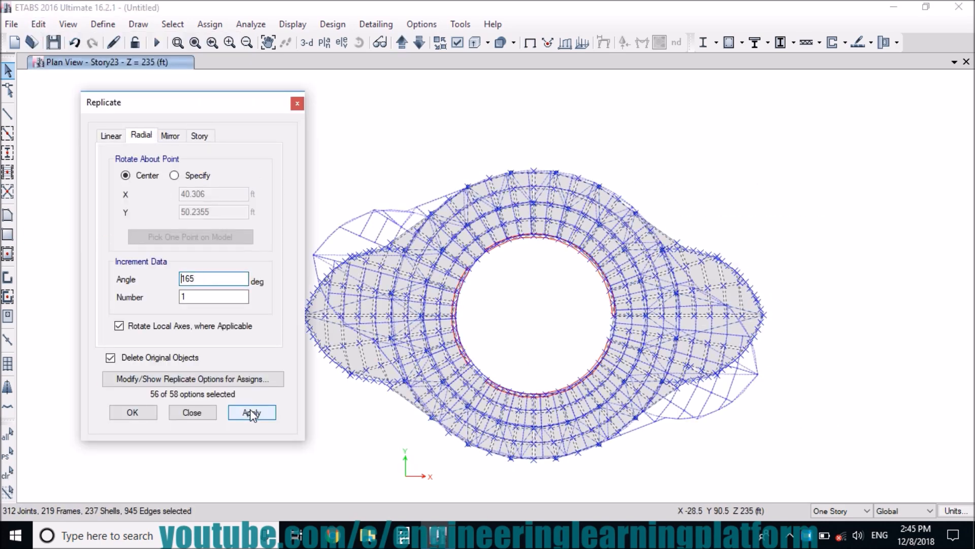
left_click(141, 414)
Rotate the whole Story24 floor about its center by 7.5*23 degrees with one radial replicate, deleting the originals
left_click(401, 44)
left_click_drag(827, 479, 243, 148)
left_click(38, 24)
left_click(120, 239)
left_click(141, 136)
double_click(212, 277)
type("7.5*23")
left_click(252, 412)
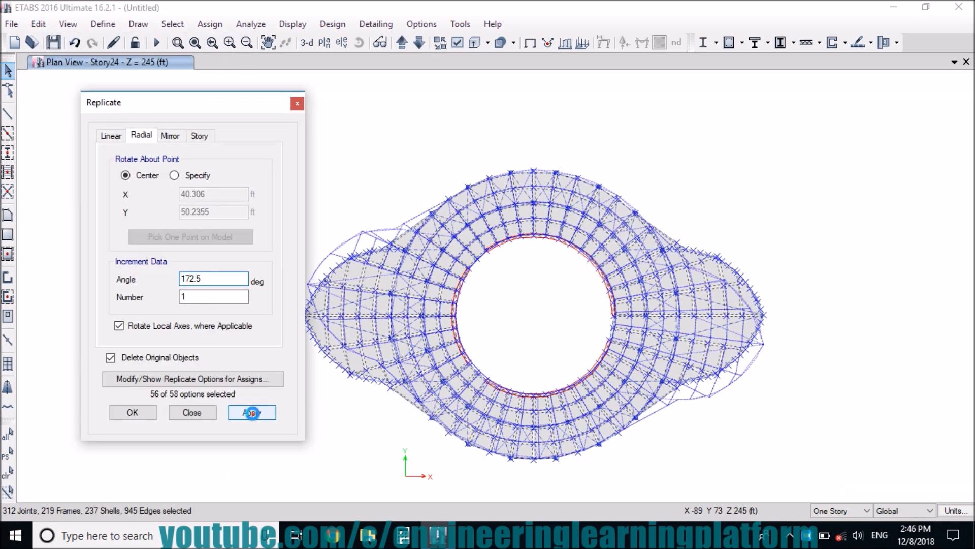
left_click(132, 413)
Rotate the whole Story25 floor 180 degrees about its center with one radial replicate, deleting the original objects
left_click(402, 42)
left_click_drag(839, 460, 272, 155)
left_click_drag(855, 481, 266, 186)
left_click(38, 24)
left_click(134, 250)
double_click(215, 278)
type("7")
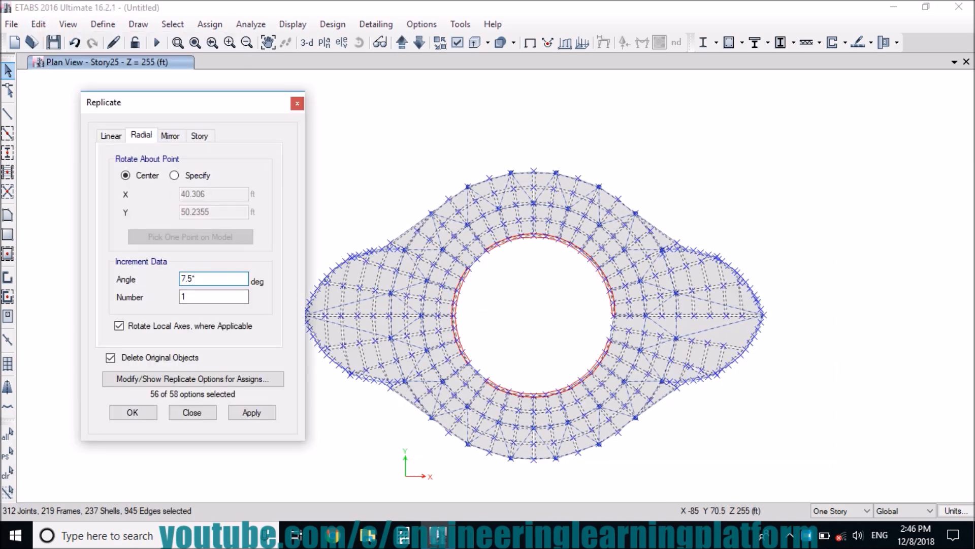
left_click(253, 412)
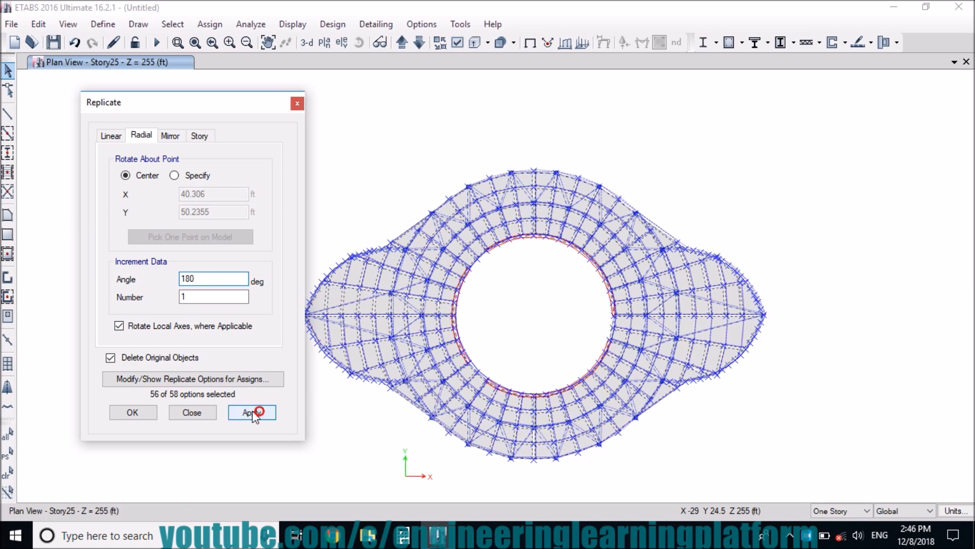
left_click(144, 414)
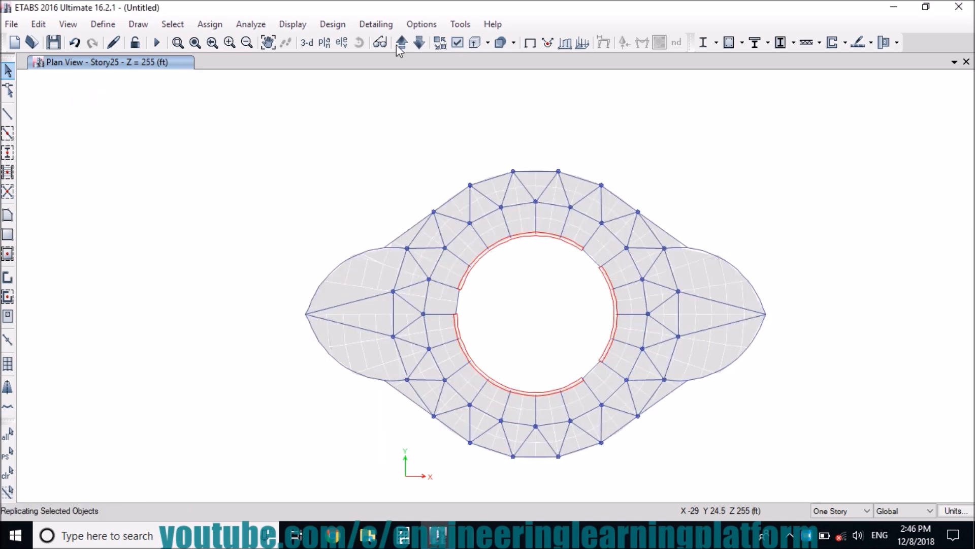
Show the model in 3-D and orbit around the building to examine its twisted shape
left_click(305, 43)
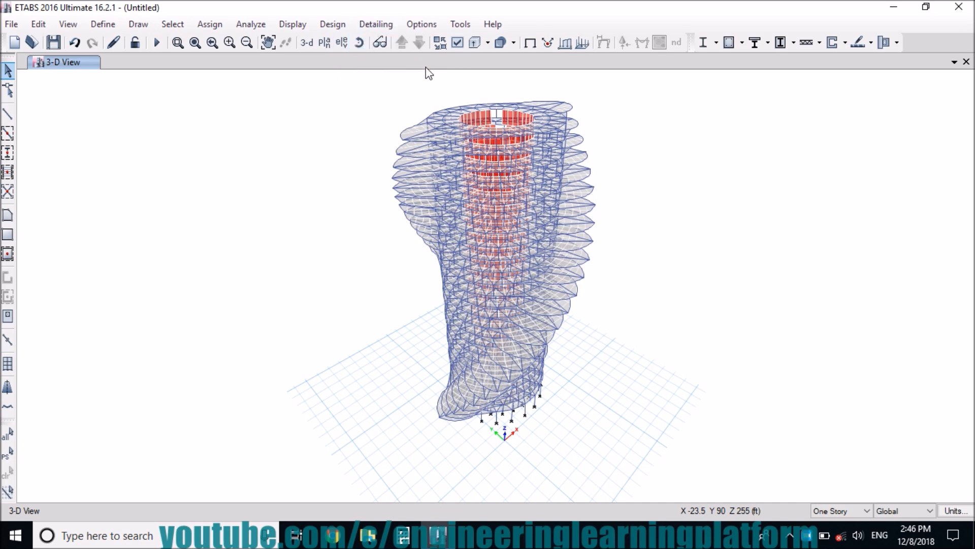
left_click(358, 43)
left_click_drag(720, 248, 579, 251)
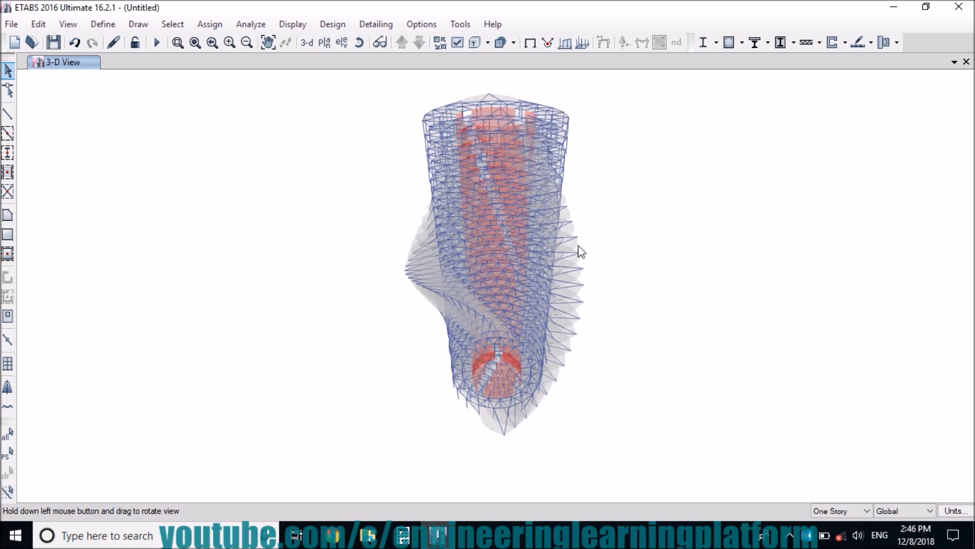